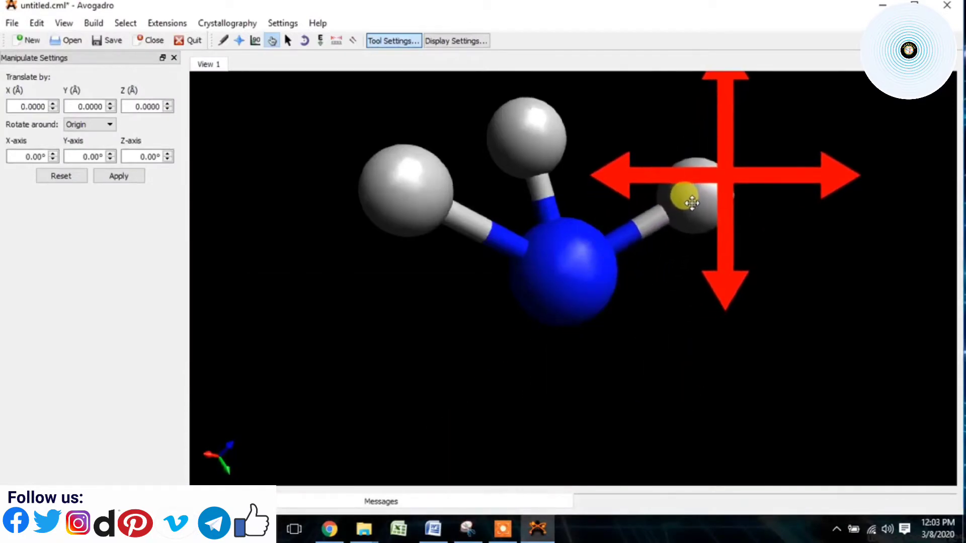
Step: Reposition the ammonia molecule's nitrogen and hydrogen atoms so the three hydrogens fan out above the nitrogen
drag(533, 143, 536, 132)
mouse_move(422, 188)
mouse_down()
mouse_move(416, 171)
mouse_move(421, 183)
mouse_up()
scroll(422, 182, down, 5)
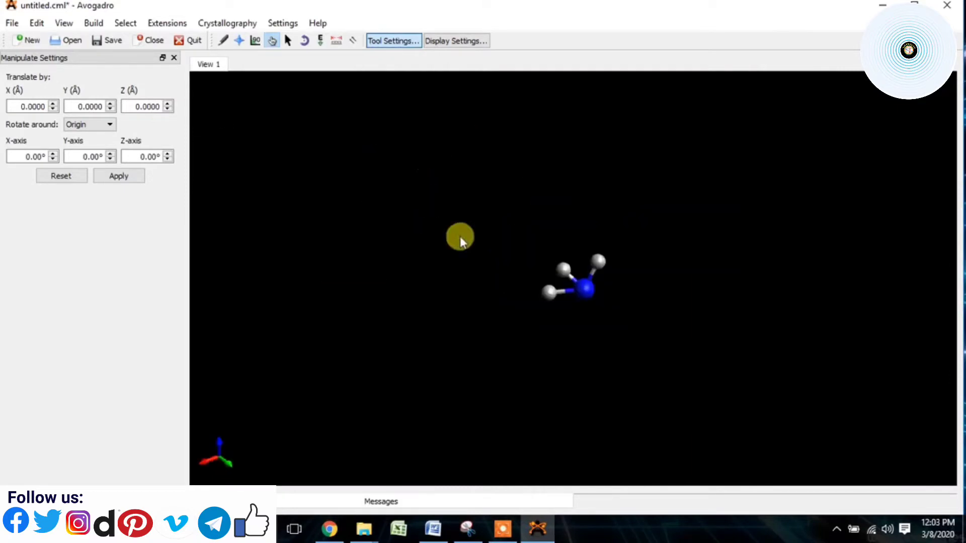
scroll(611, 288, down, 1)
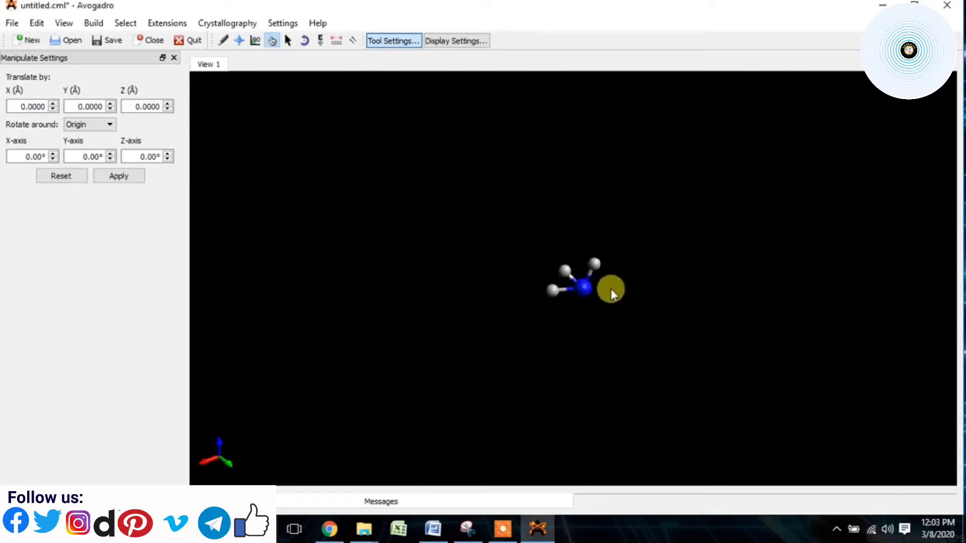
mouse_move(566, 285)
mouse_down()
mouse_move(589, 294)
mouse_move(585, 285)
mouse_up()
scroll(585, 286, up, 5)
drag(615, 315, 631, 328)
drag(543, 265, 535, 232)
drag(508, 325, 490, 307)
drag(617, 352, 598, 354)
mouse_move(679, 251)
mouse_down()
mouse_move(682, 237)
mouse_move(686, 257)
mouse_up()
drag(482, 296, 478, 296)
drag(541, 237, 551, 235)
drag(686, 245, 686, 245)
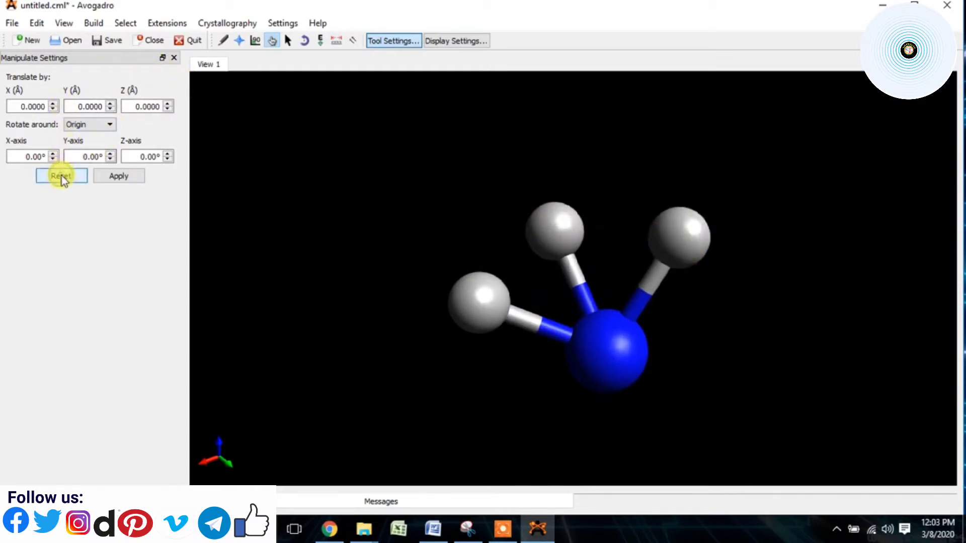
Step: Close the Manipulate settings and switch to the Auto Optimization tool
click(98, 177)
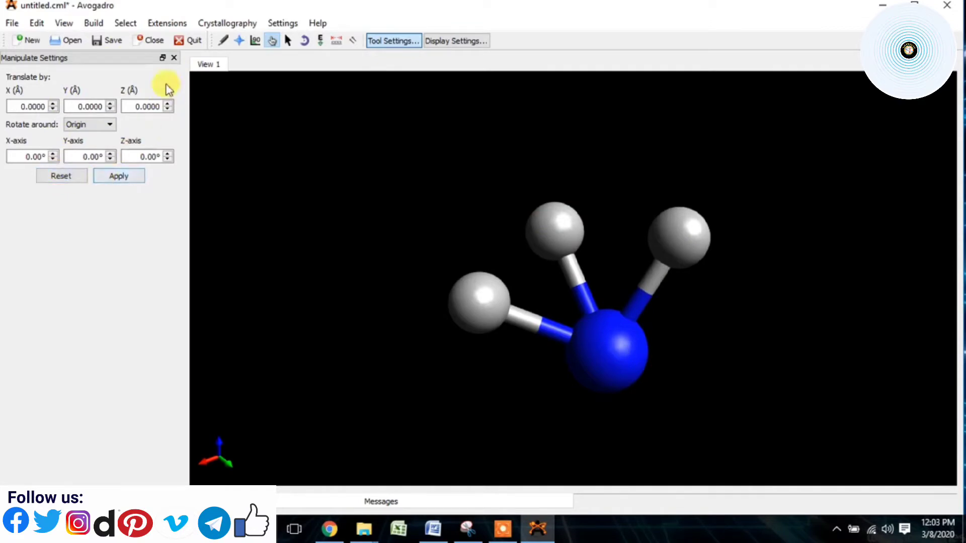
click(174, 57)
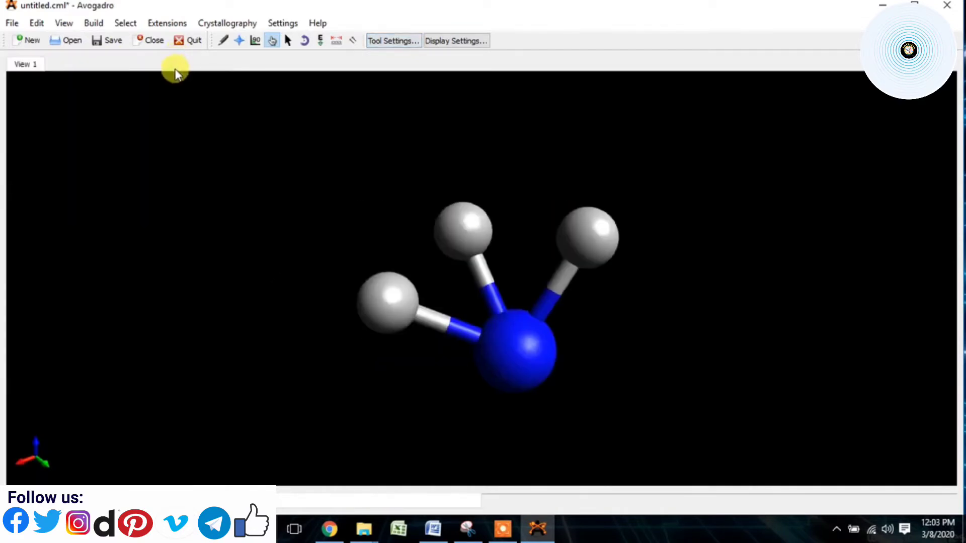
click(322, 42)
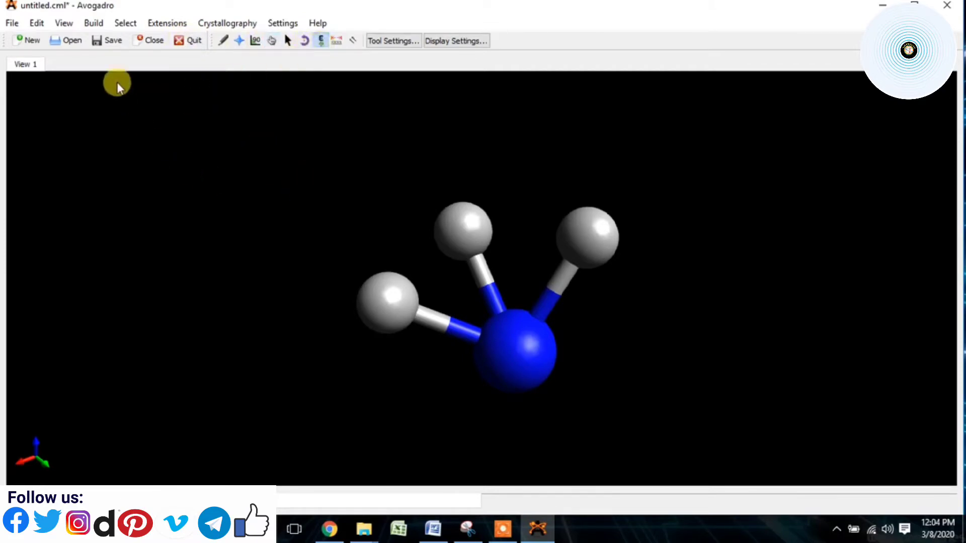
click(26, 62)
click(73, 23)
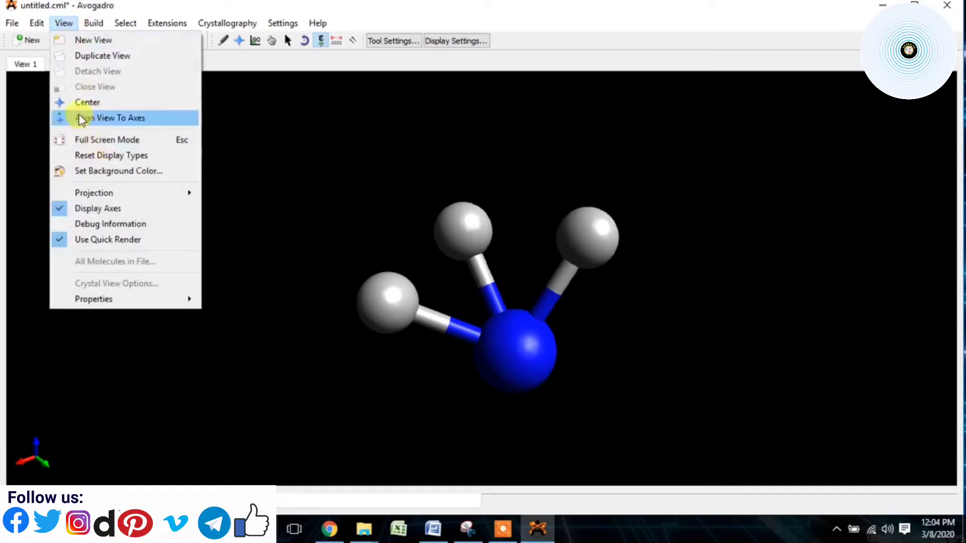
click(326, 183)
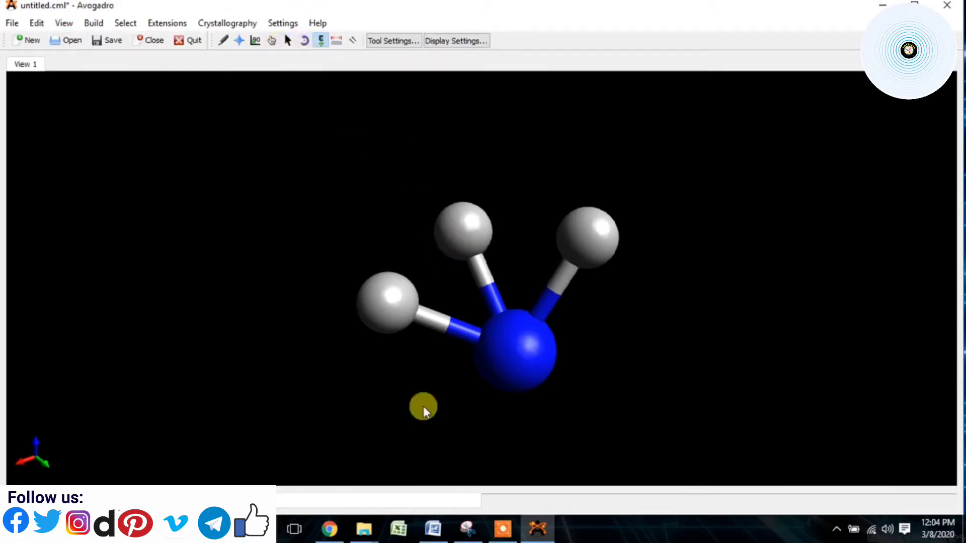
click(503, 529)
click(501, 506)
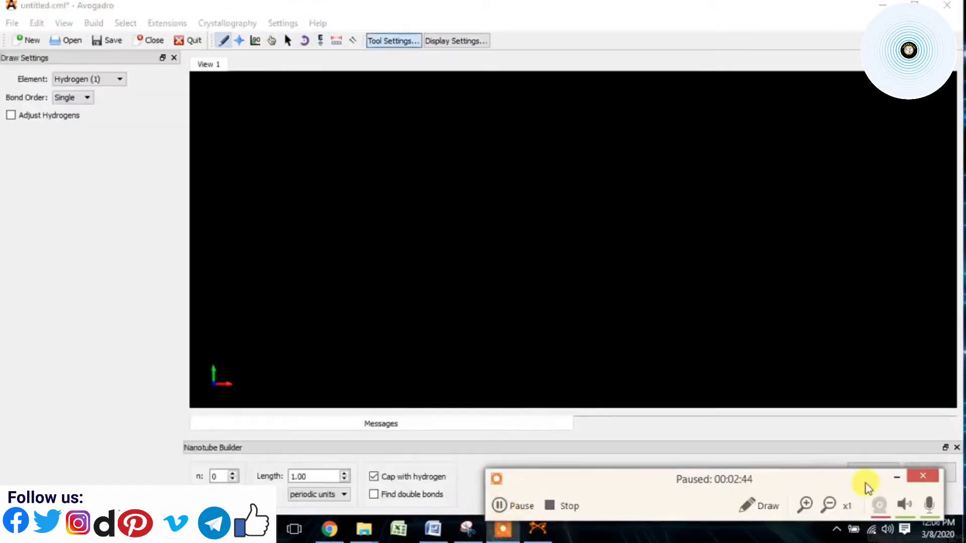
click(897, 477)
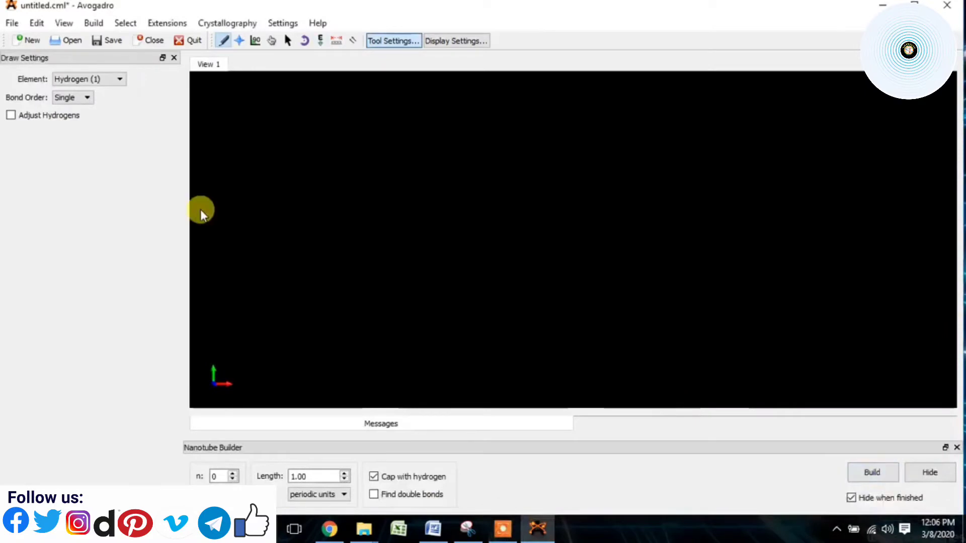
Step: Set the drawing element to Nitrogen (7) and place a nitrogen atom in the empty view
click(91, 80)
click(78, 118)
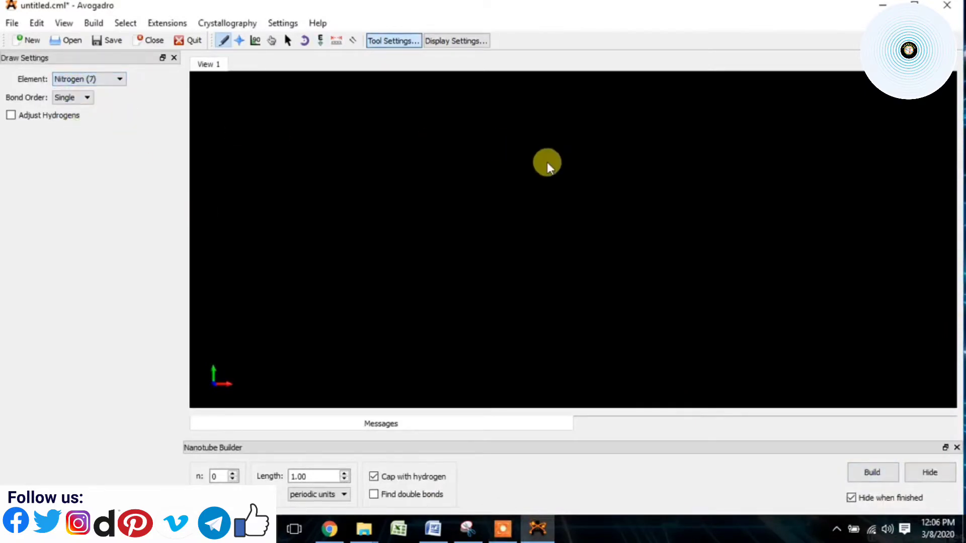
click(514, 181)
scroll(518, 183, up, 10)
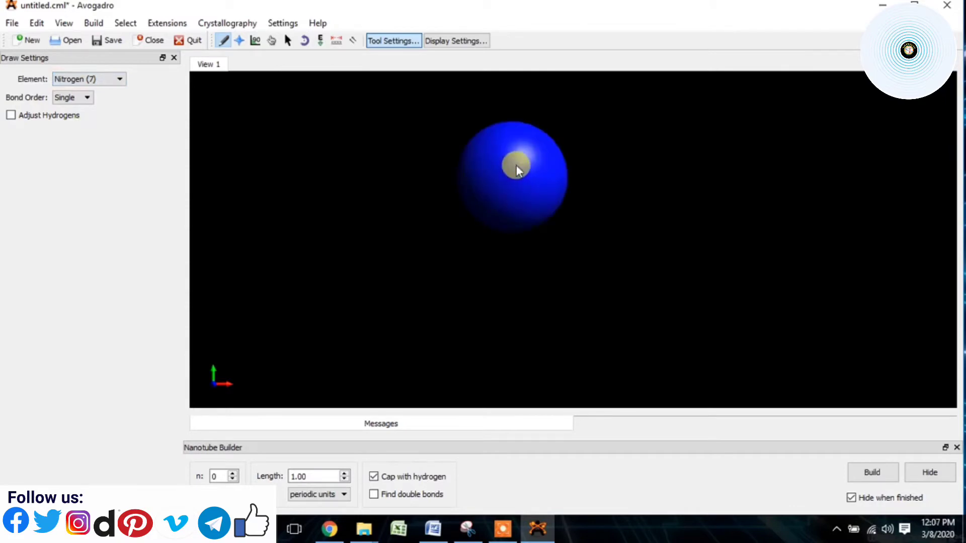
drag(516, 159, 530, 225)
Step: Center the view on the nitrogen atom and align the view to the axes
click(64, 24)
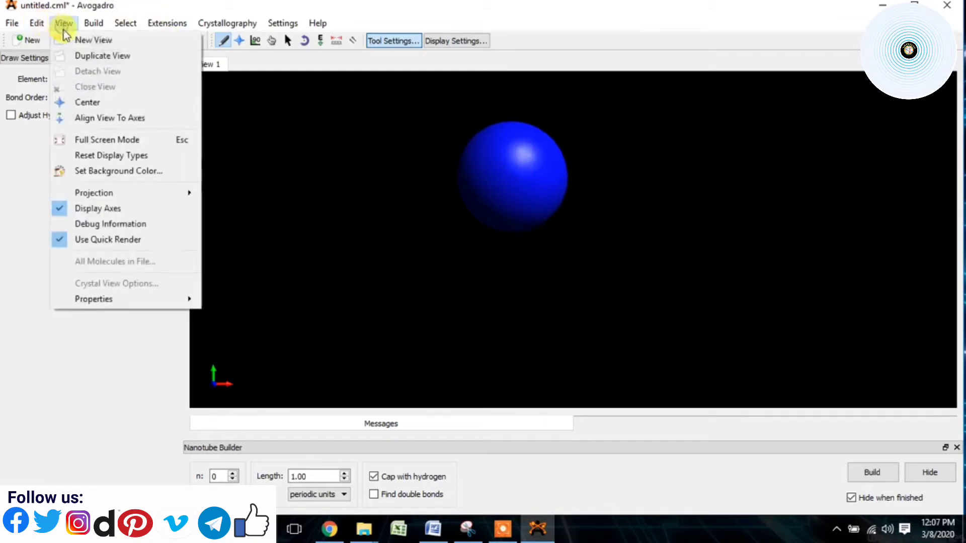
click(85, 103)
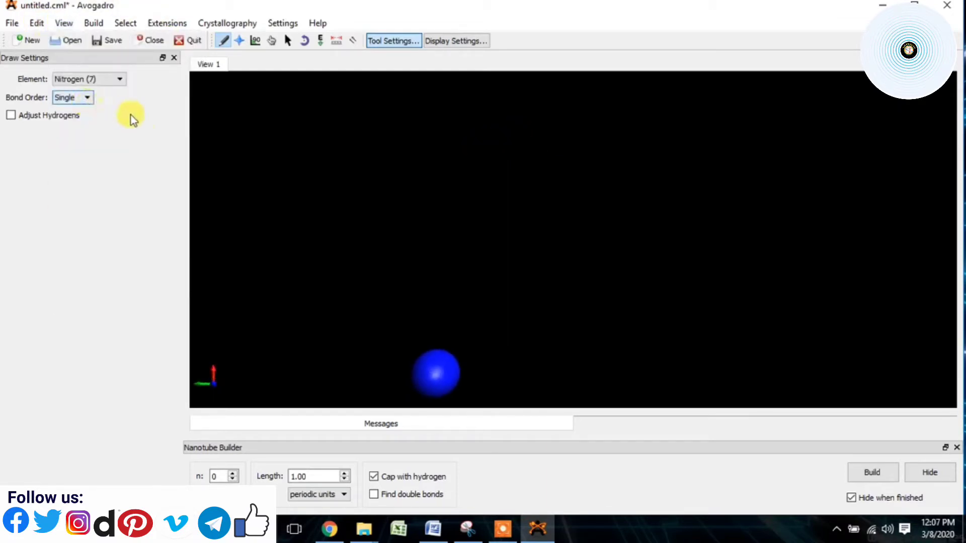
click(69, 26)
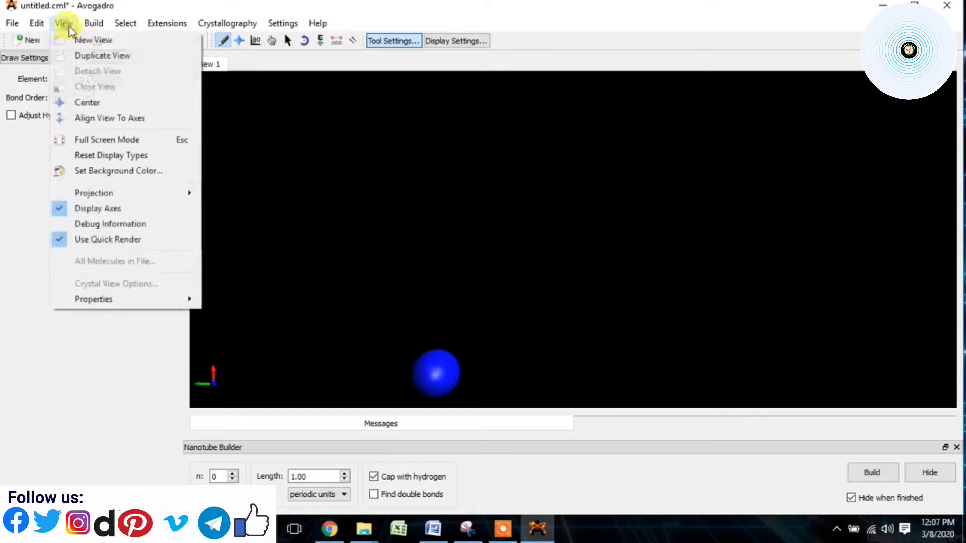
click(92, 115)
Step: Undo the stray nitrogen atoms and place a single nitrogen atom near the middle of the view
drag(428, 103, 470, 146)
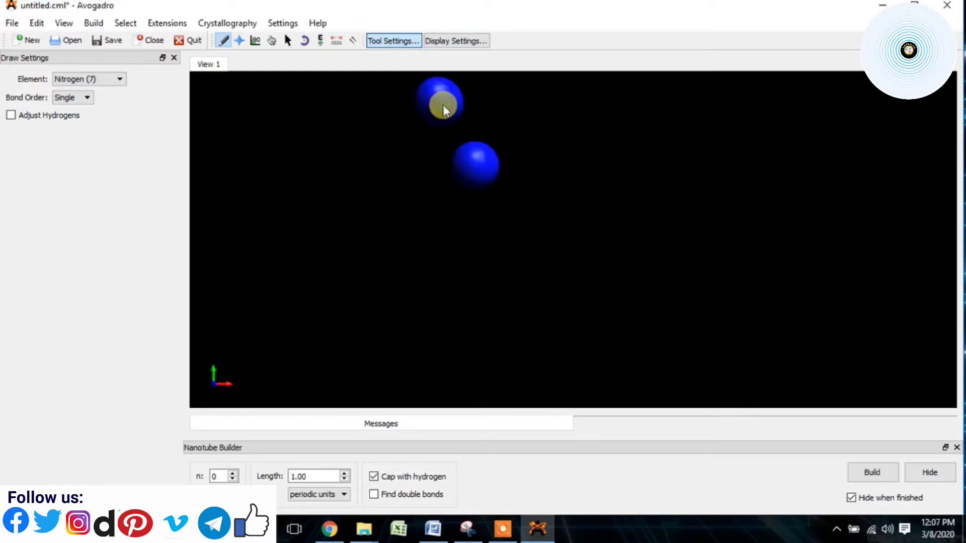
key(ctrl+z)
key(ctrl+z)
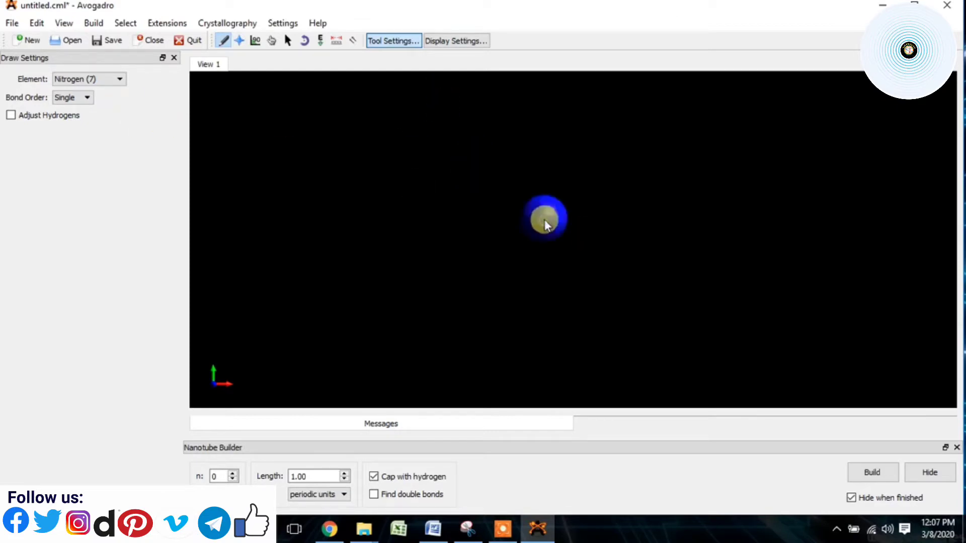
scroll(545, 219, up, 5)
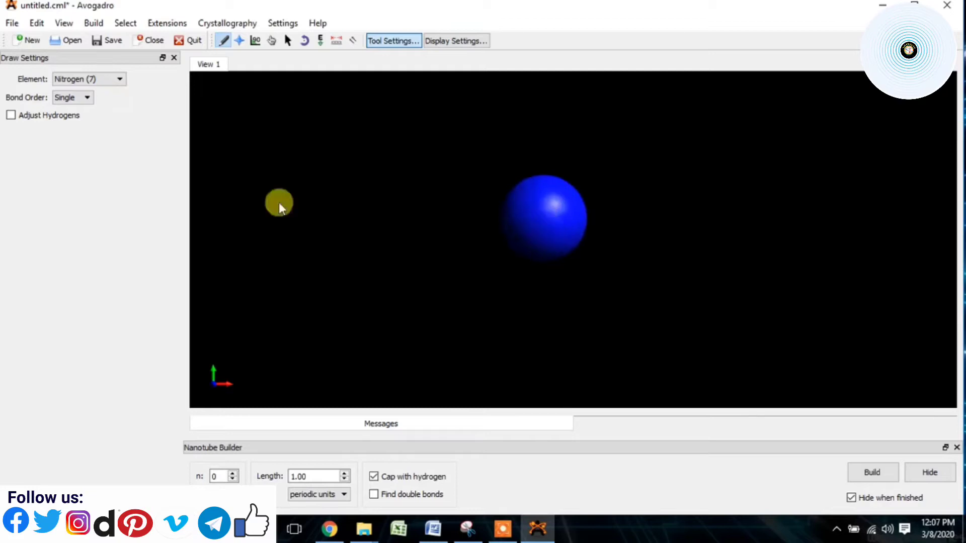
Step: Draw three single-bonded Hydrogen (1) atoms fanned out above the nitrogen, following the ammonia structure in the Snipping Tool diagram
click(99, 80)
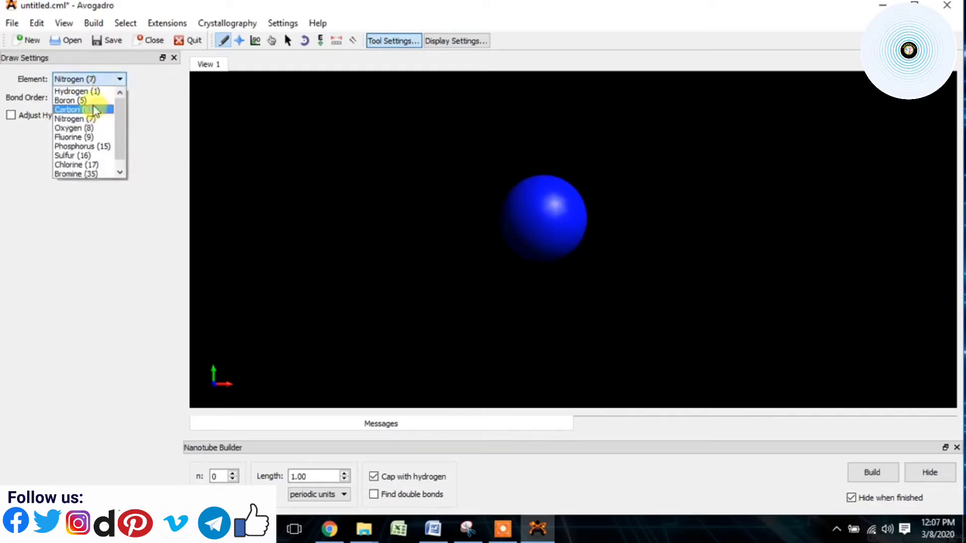
click(90, 92)
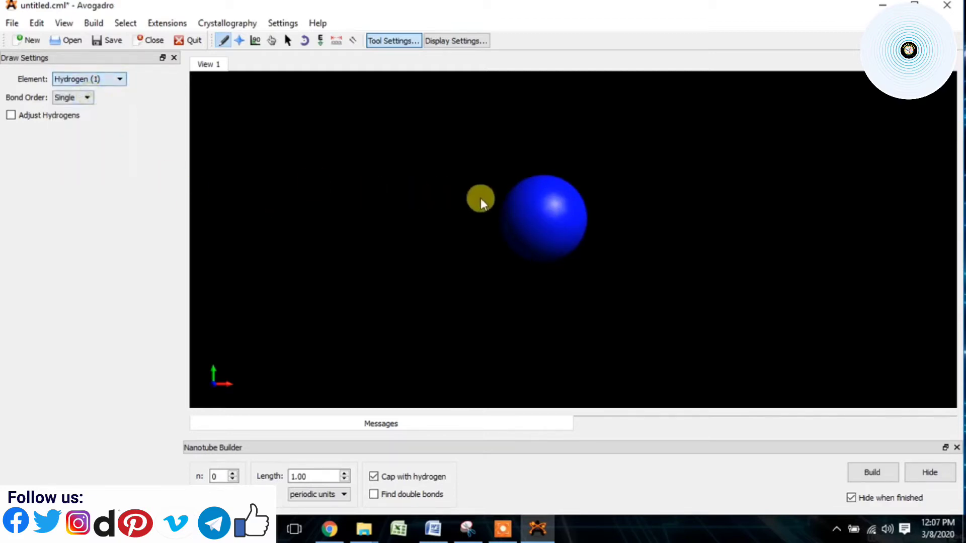
click(465, 528)
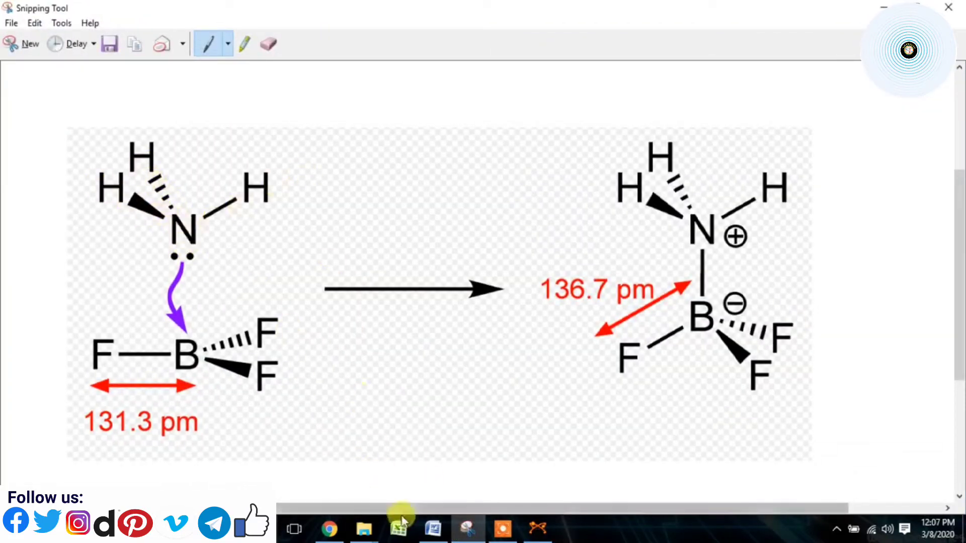
click(537, 528)
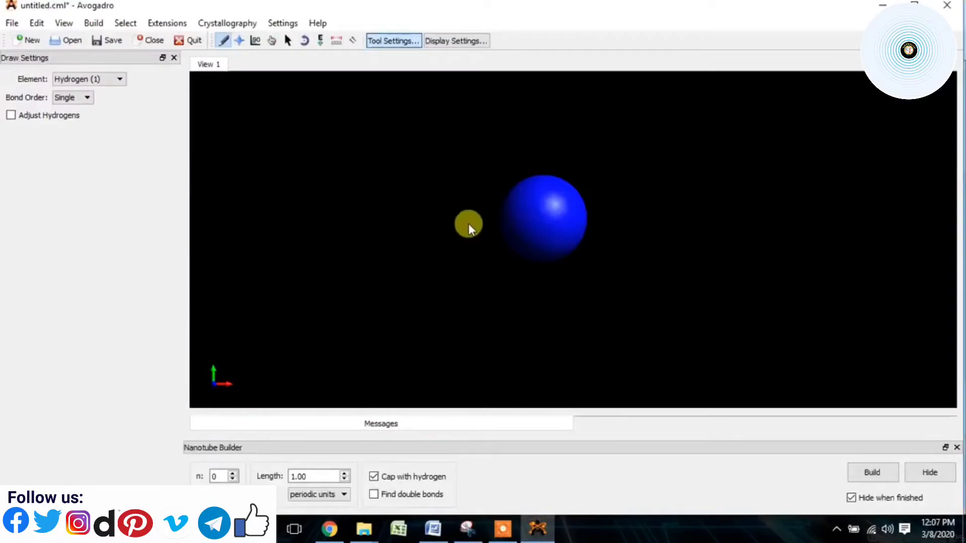
drag(512, 201, 498, 196)
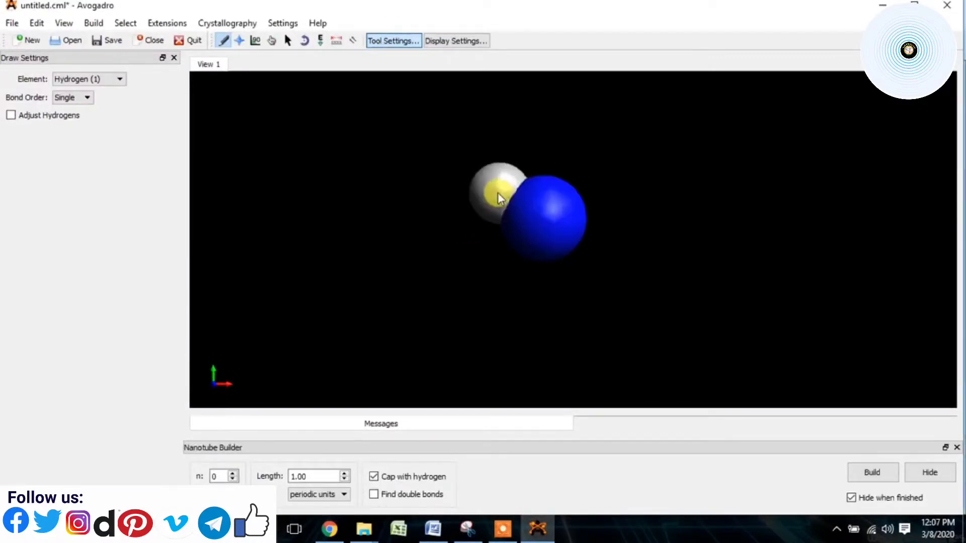
drag(456, 168, 439, 144)
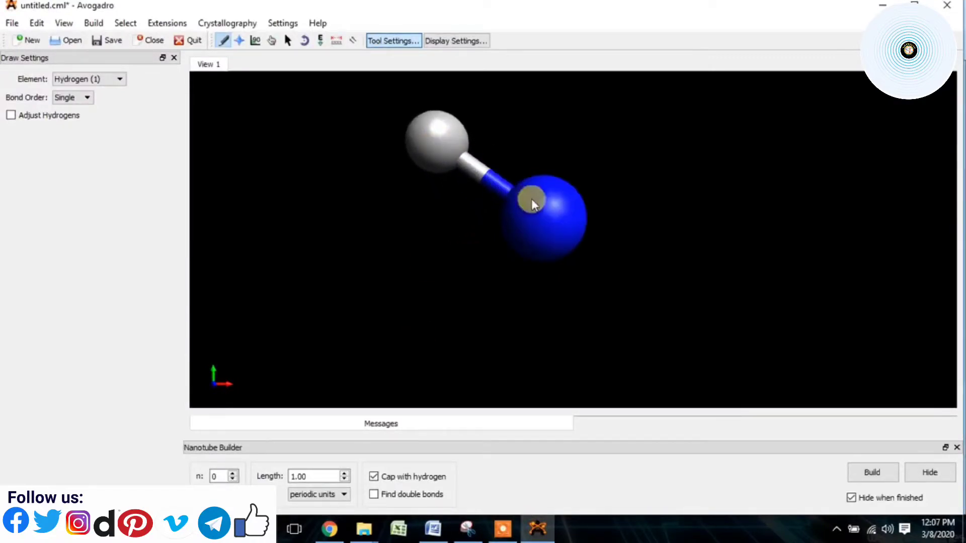
drag(546, 202, 537, 121)
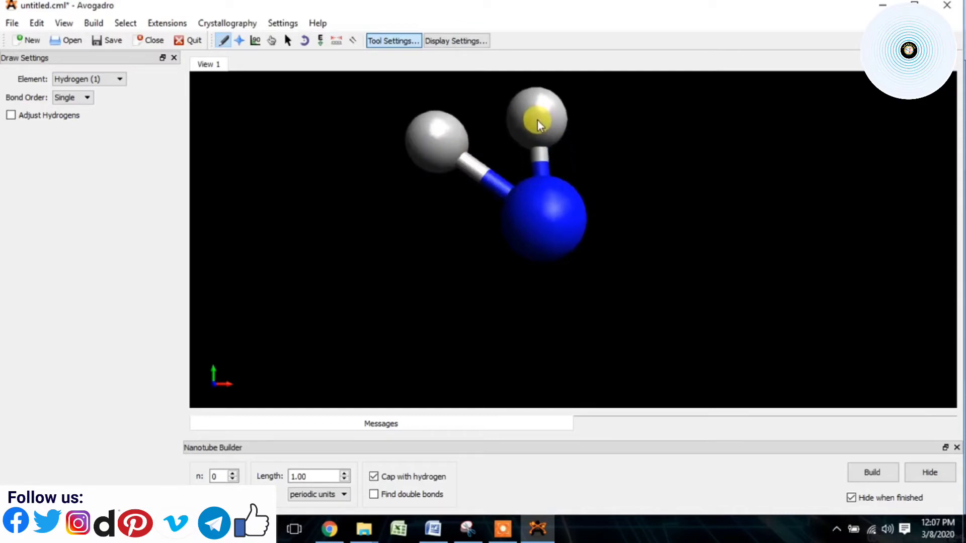
drag(567, 202, 637, 143)
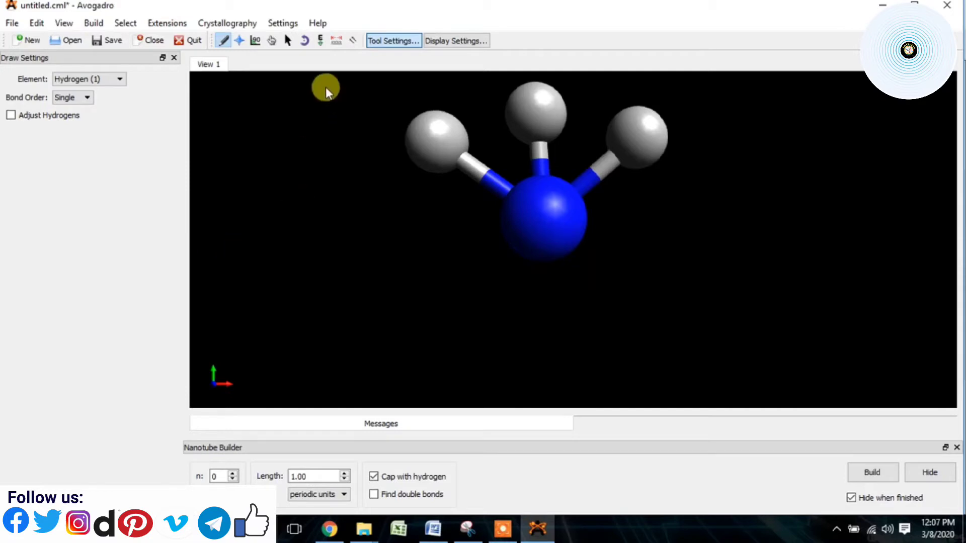
Step: Start auto-optimizing the ammonia geometry with the UFF force field, 4 steps per update and Steepest Descent
click(321, 41)
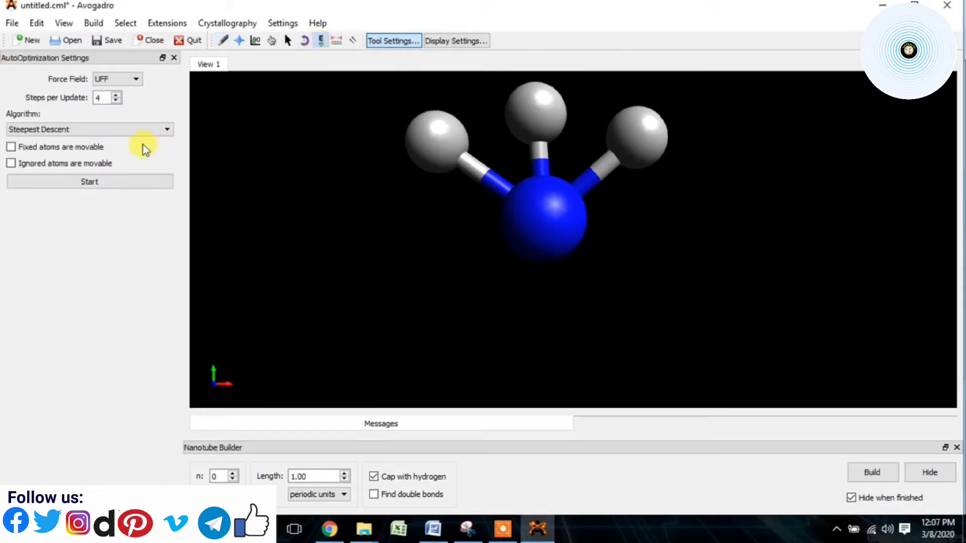
click(82, 188)
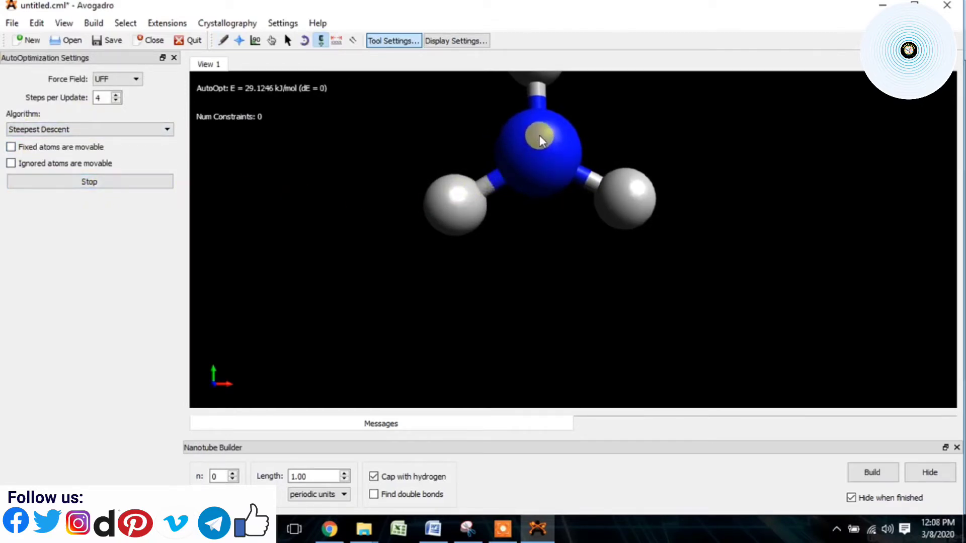
Step: Move the nitrogen and hydrogen atoms with the Manipulate tool so the whole optimized molecule sits within the view
click(271, 41)
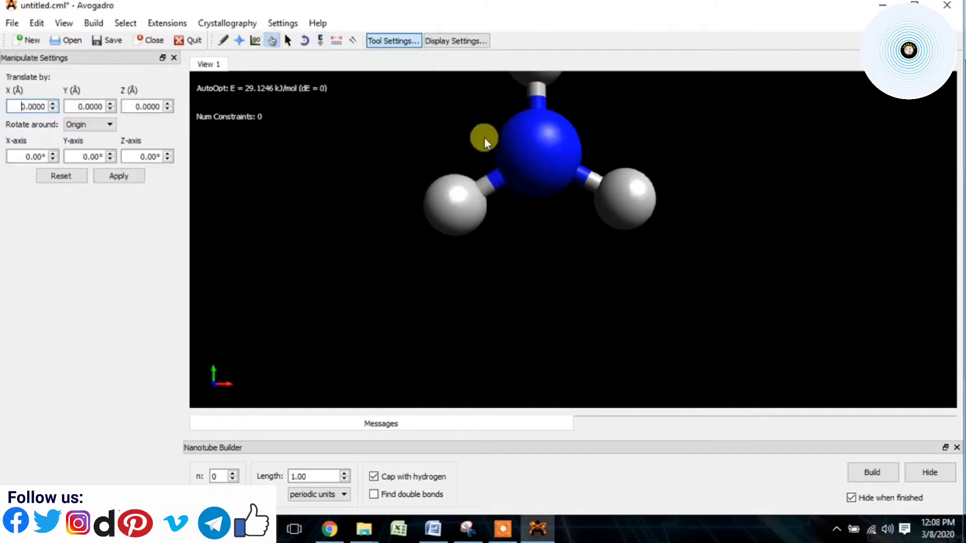
drag(529, 136, 677, 358)
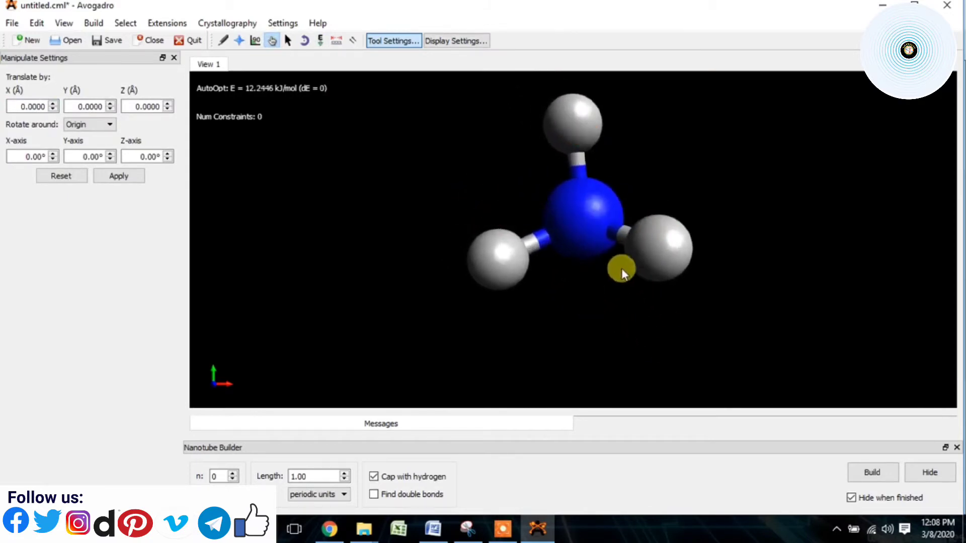
drag(499, 251, 463, 246)
drag(621, 252, 645, 257)
mouse_move(577, 129)
mouse_down()
mouse_move(565, 119)
mouse_move(571, 126)
mouse_up()
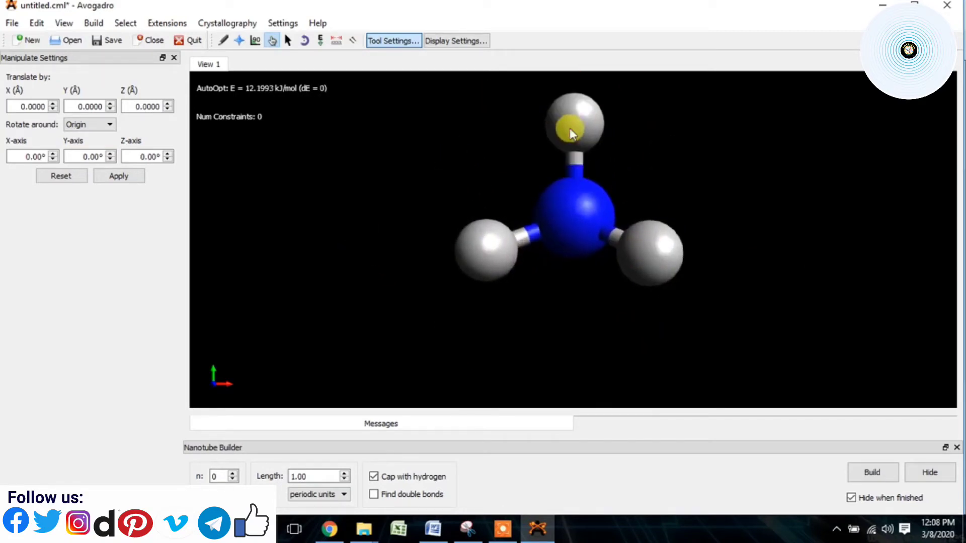
Step: Try the Navigate tool on the molecule, then shift its lower-left hydrogen with the Manipulate tool
click(239, 40)
drag(470, 245, 491, 261)
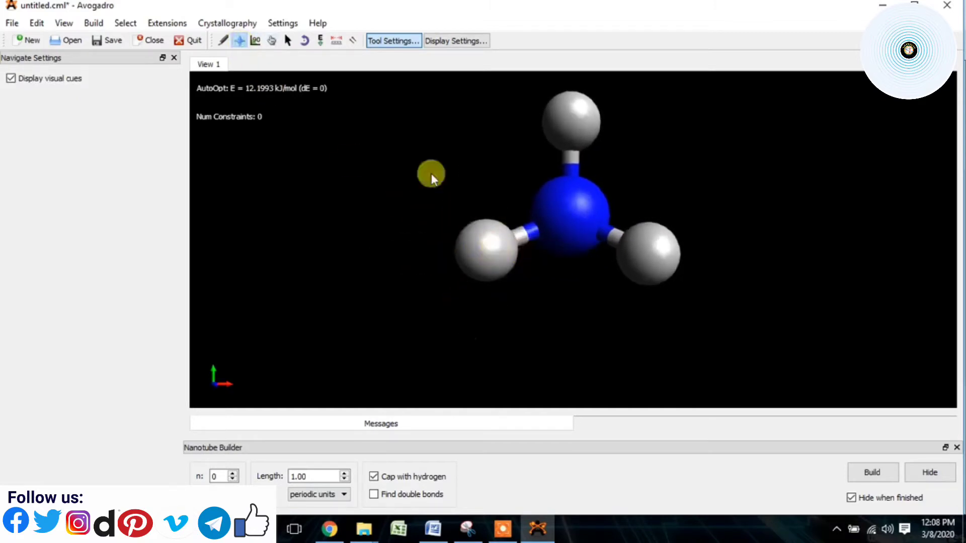
click(271, 40)
drag(489, 258, 433, 244)
Step: Activate the Selection tool and set its selection mode to Molecule
click(288, 42)
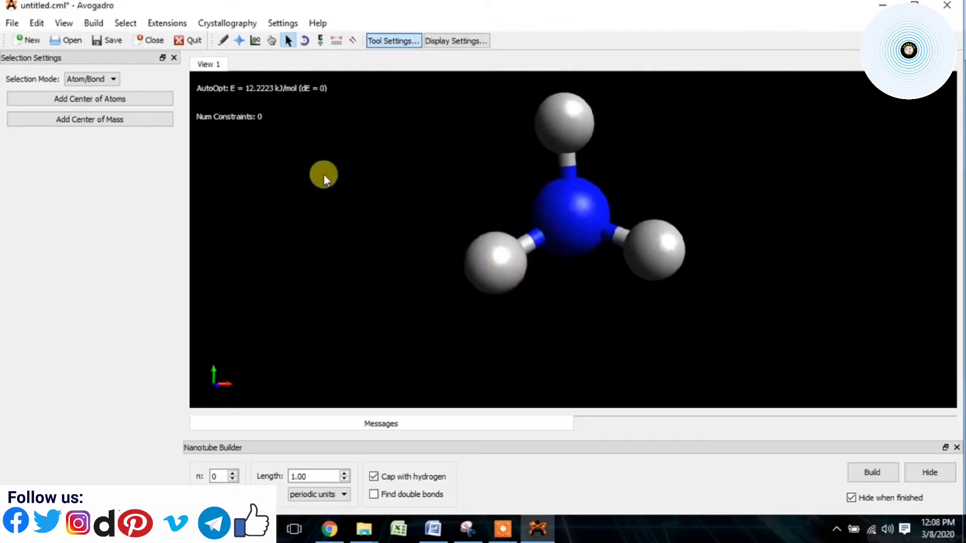
click(119, 79)
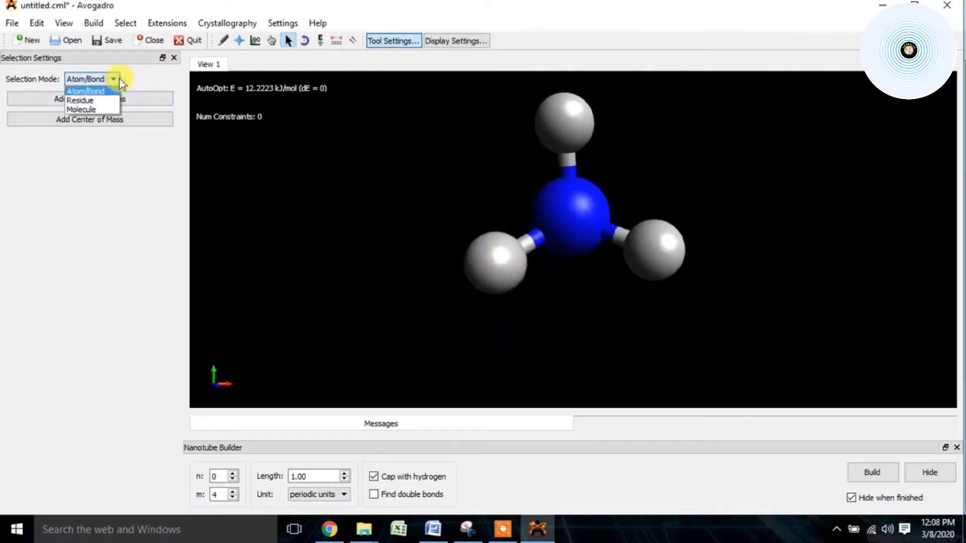
click(97, 112)
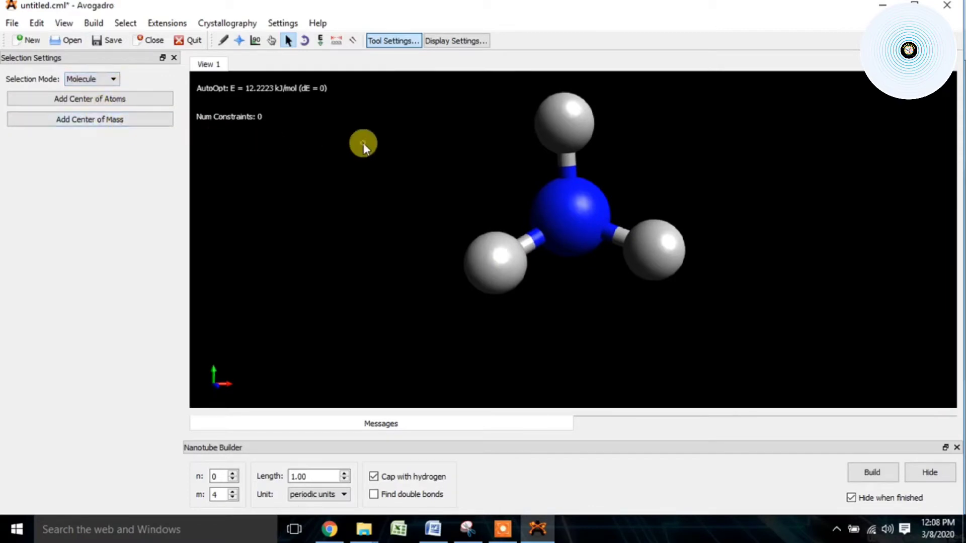
Step: Inspect the bond angles around the lower-left and upper N–H bonds with the Bond Centric Manipulate tool
click(254, 42)
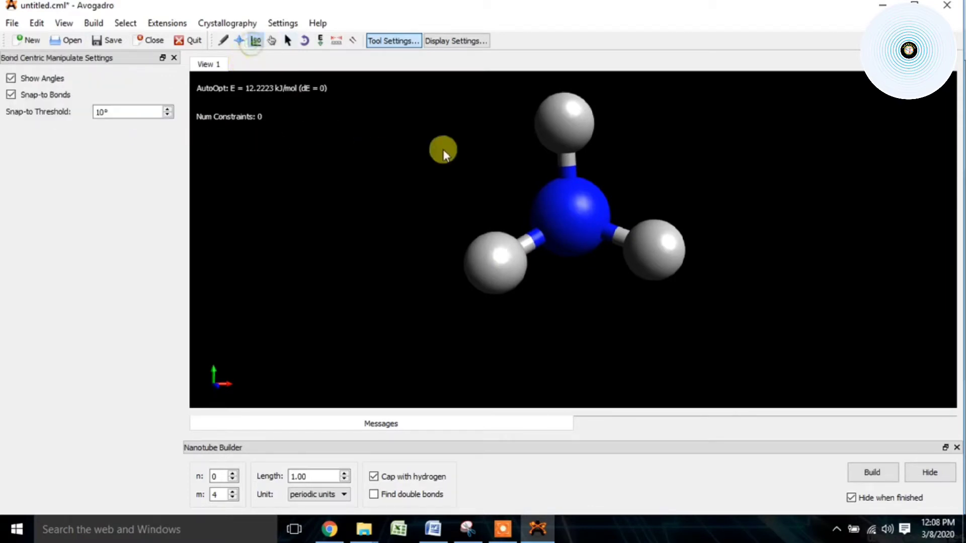
drag(532, 241, 623, 263)
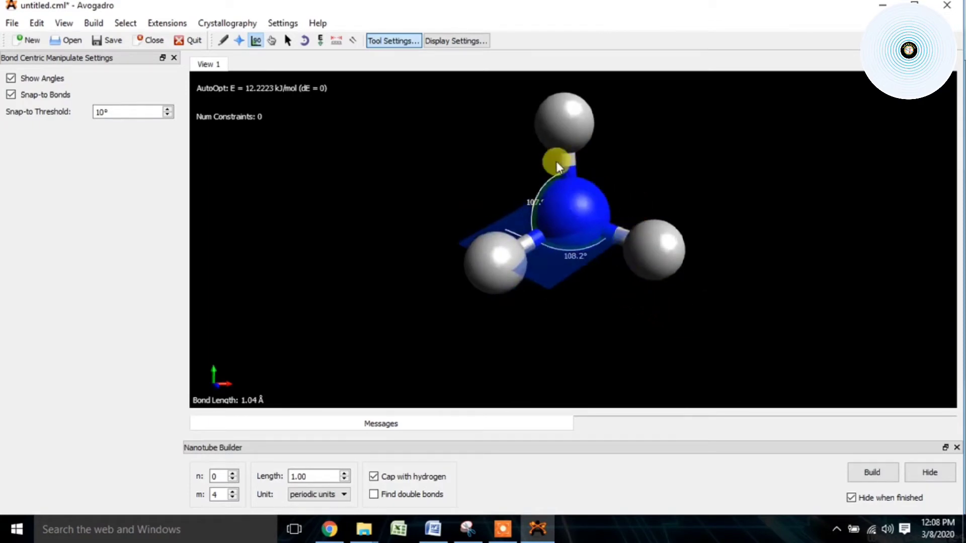
drag(557, 162, 588, 192)
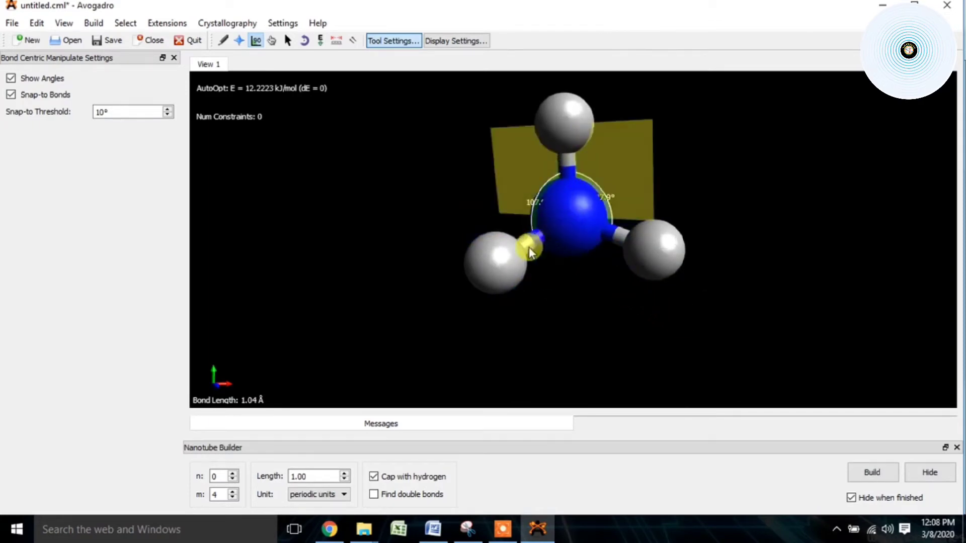
click(240, 40)
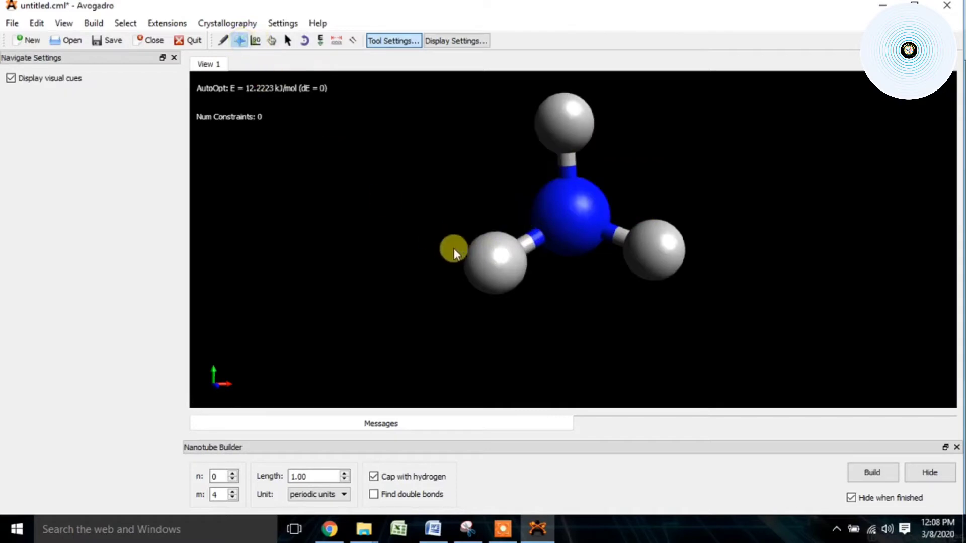
drag(573, 113, 580, 120)
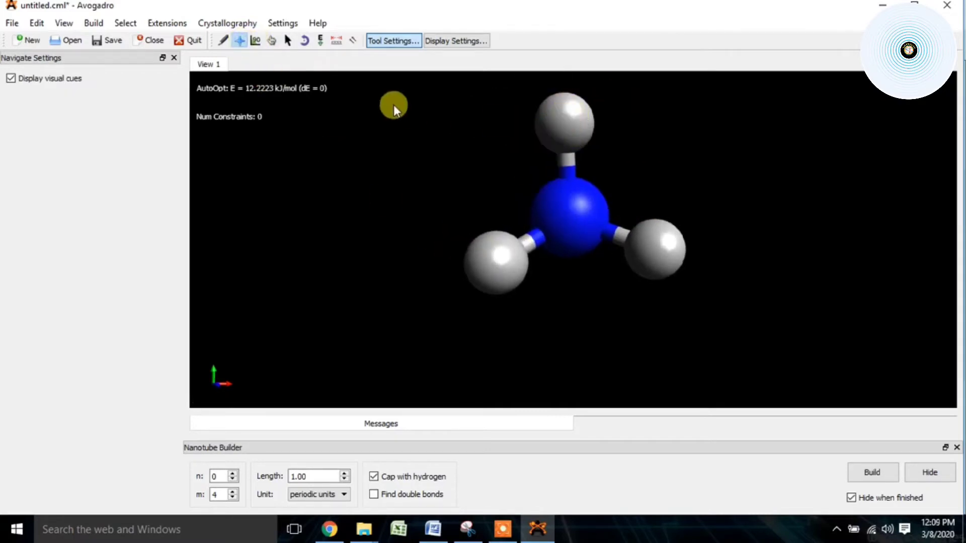
Step: Shift the lower-left and lower-right hydrogens outward with the Manipulate tool while the auto-optimization runs
click(272, 41)
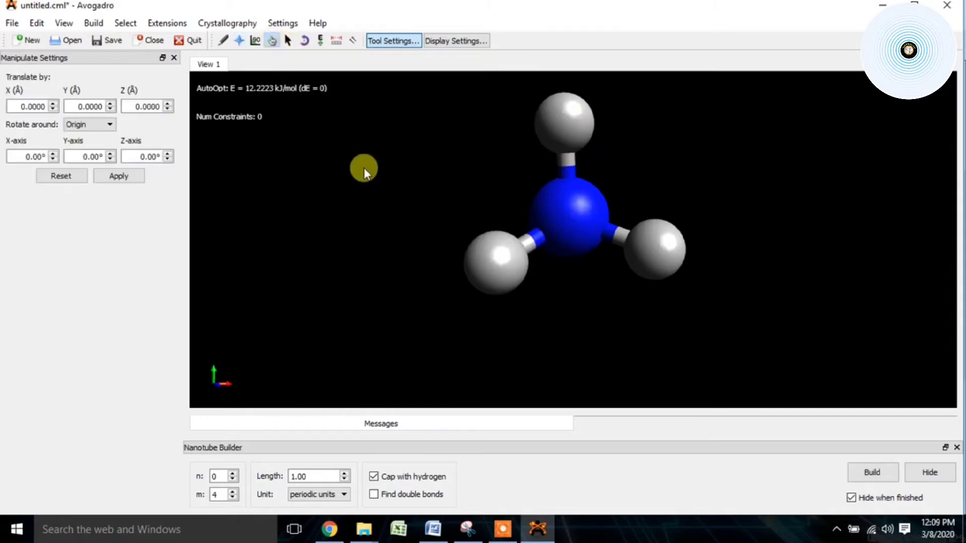
drag(497, 270, 434, 250)
drag(643, 259, 701, 276)
drag(517, 260, 495, 258)
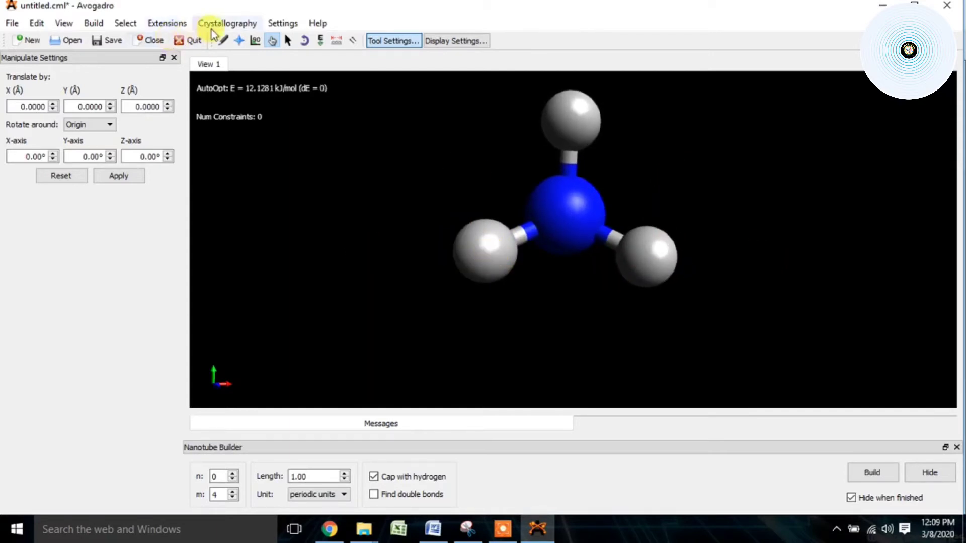
Step: Try the Bond Centric Manipulate tool on the nitrogen, then move the lower-left hydrogen inward with the Manipulate tool
click(257, 42)
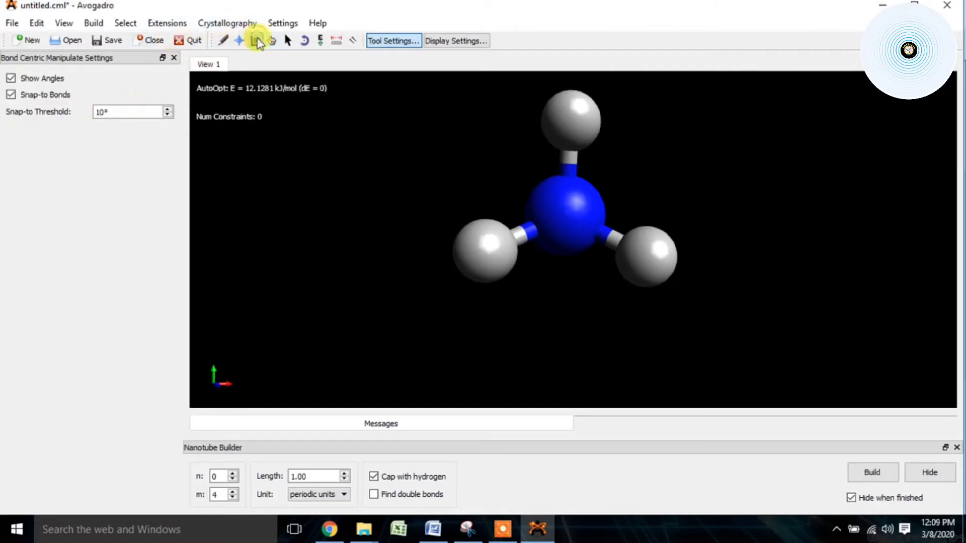
mouse_move(566, 243)
mouse_down()
mouse_move(594, 255)
mouse_move(577, 232)
mouse_move(583, 241)
mouse_move(569, 243)
mouse_up()
drag(570, 246, 600, 260)
click(270, 41)
drag(465, 234, 525, 247)
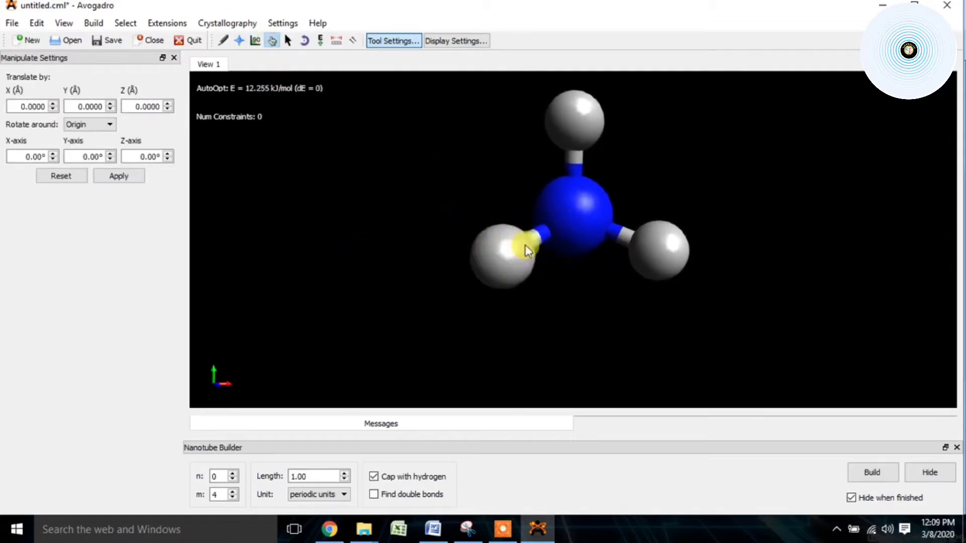
Step: Start auto-rotating the molecule with negative z rotation, slightly negative y rotation and positive x rotation
click(304, 42)
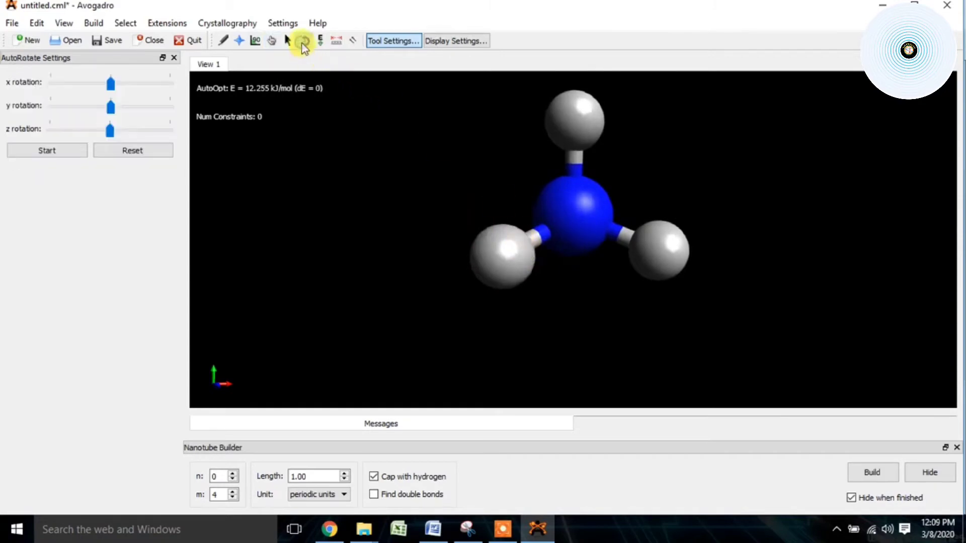
click(113, 131)
click(66, 154)
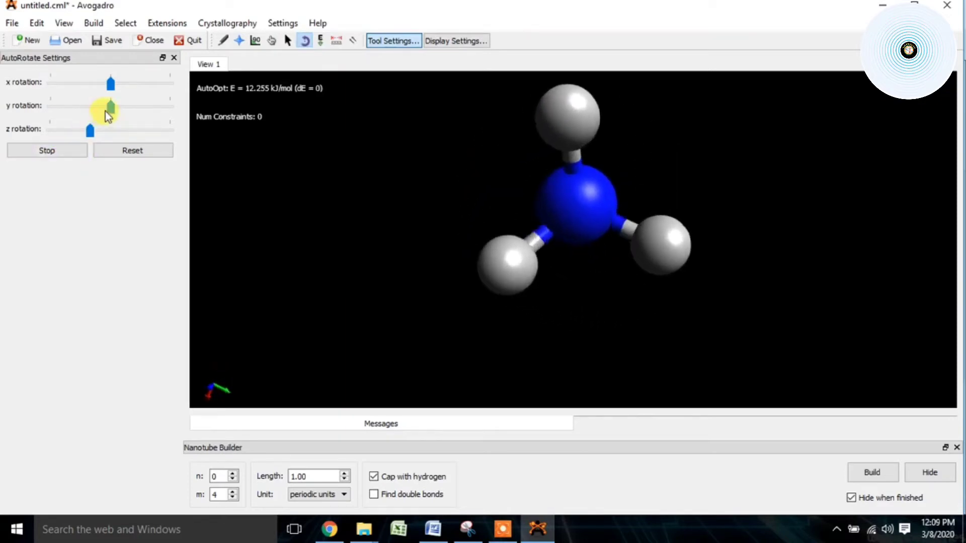
mouse_move(110, 107)
mouse_down()
mouse_move(122, 111)
mouse_move(102, 110)
mouse_move(113, 86)
mouse_move(125, 95)
mouse_up()
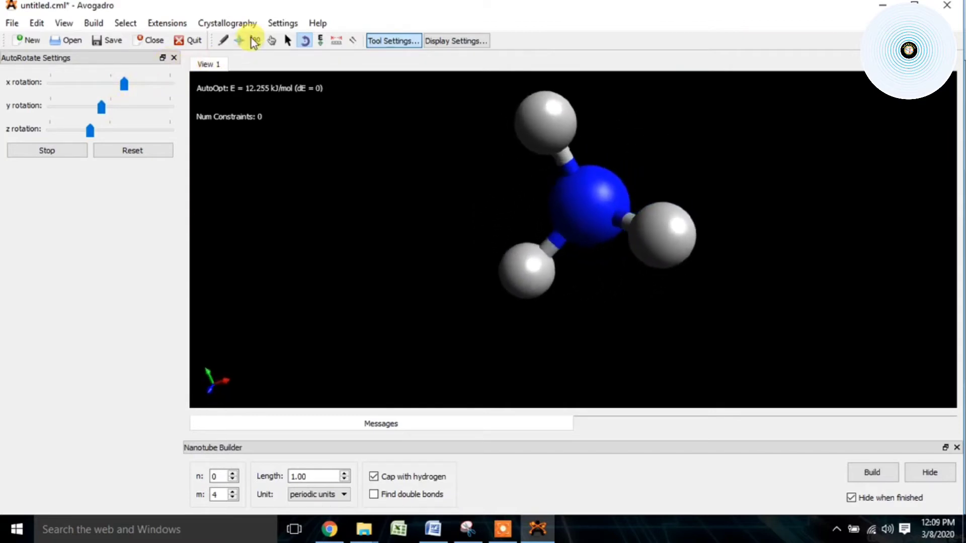
Step: Stop and restart the molecule's auto-rotation a few times, leaving it stopped
click(73, 153)
click(73, 153)
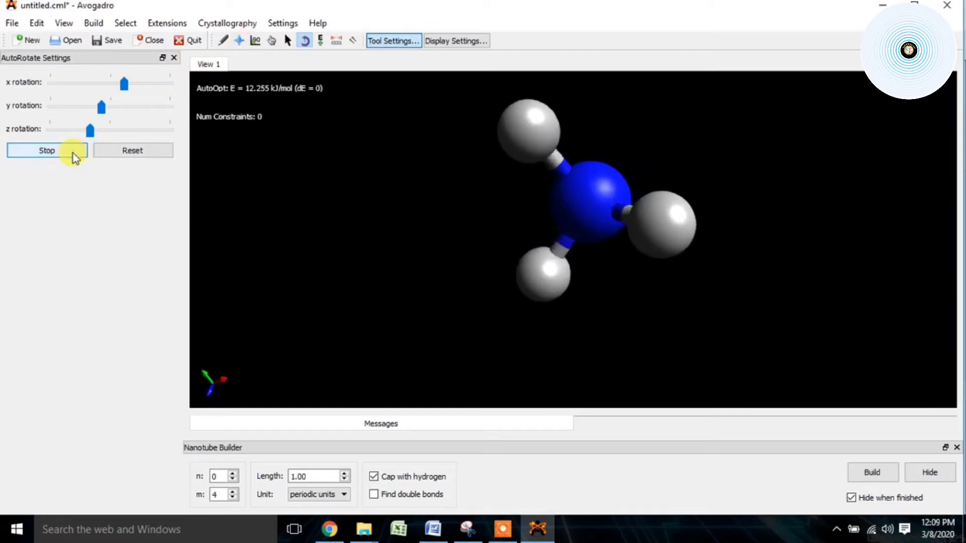
click(73, 153)
click(74, 153)
click(74, 153)
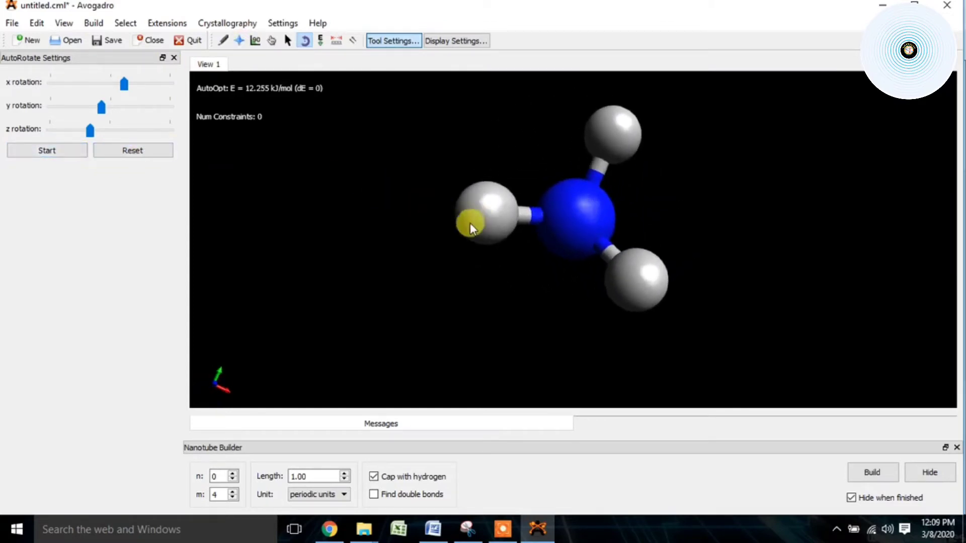
Step: Set the molecule turning slowly with the AutoRotate tool, then reorient it with the Navigate tool
drag(486, 228, 493, 230)
click(240, 42)
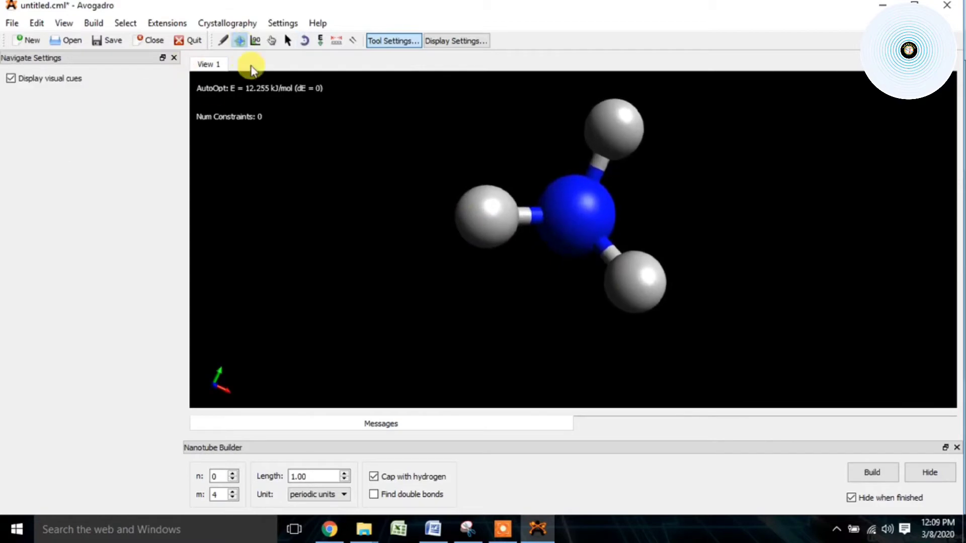
drag(442, 198, 620, 244)
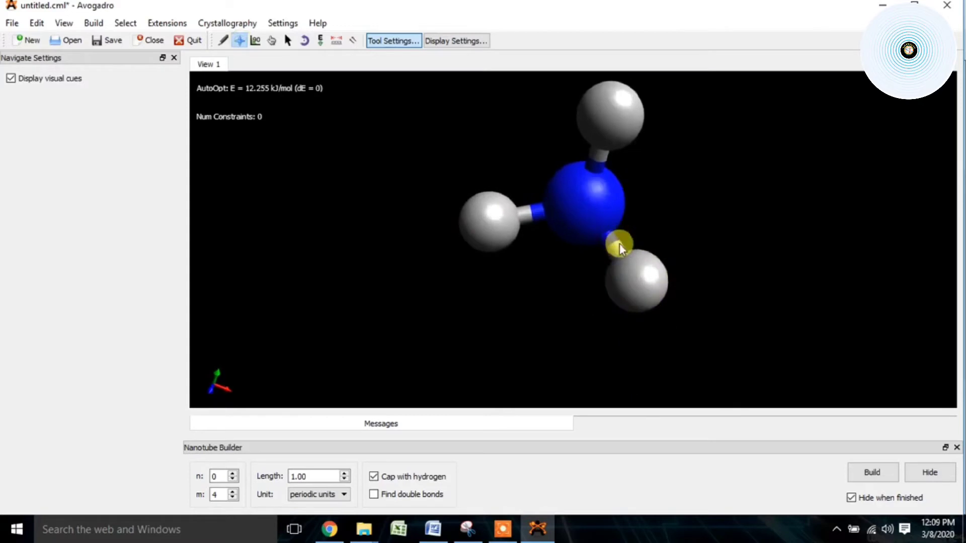
click(76, 23)
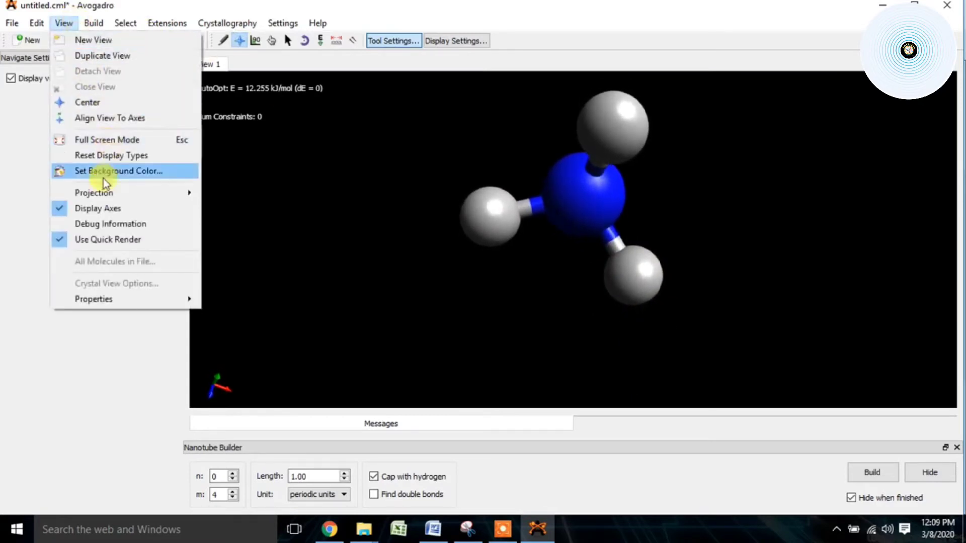
mouse_move(119, 295)
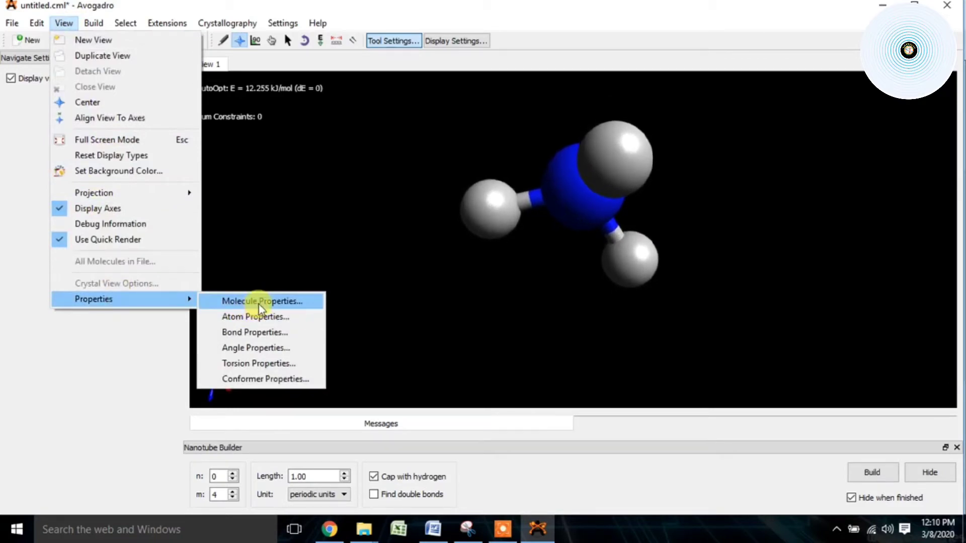
click(452, 173)
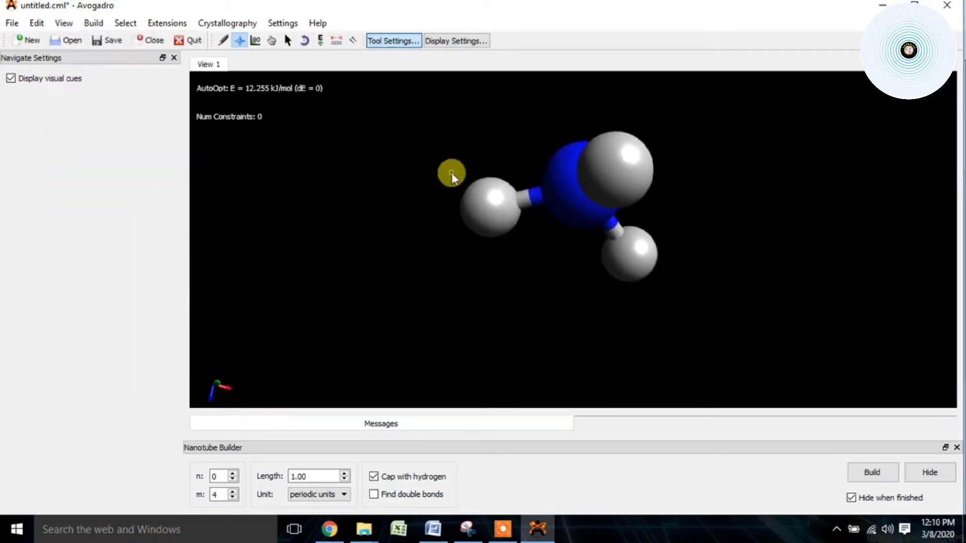
click(289, 42)
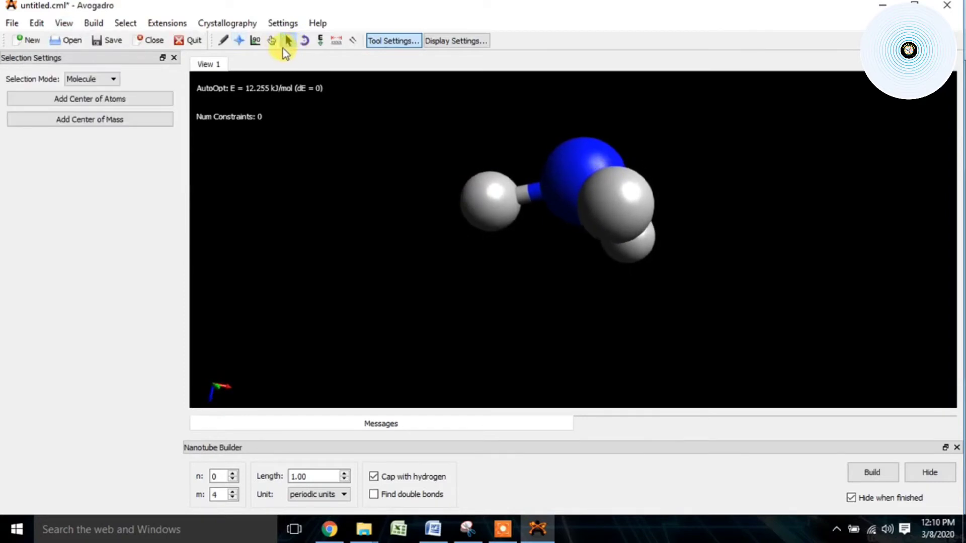
click(274, 43)
click(257, 43)
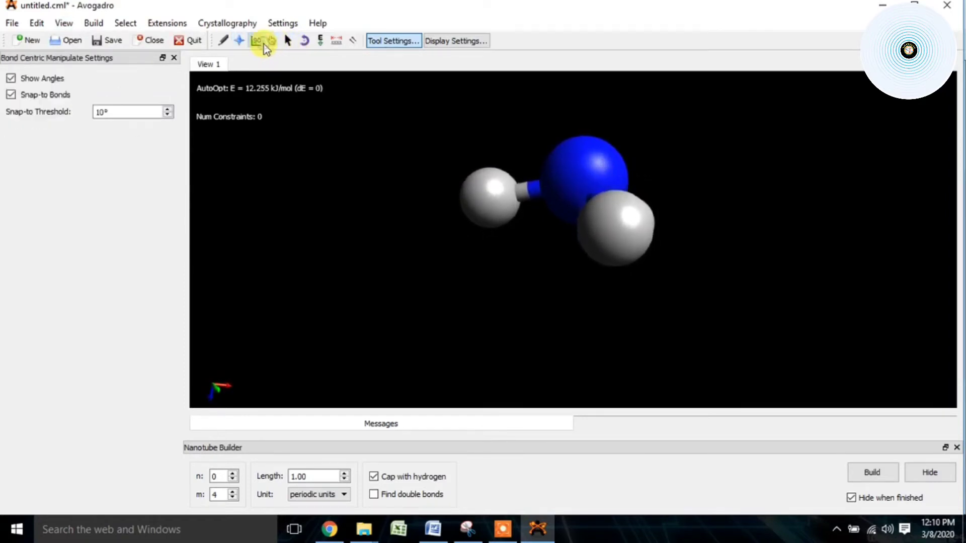
click(240, 41)
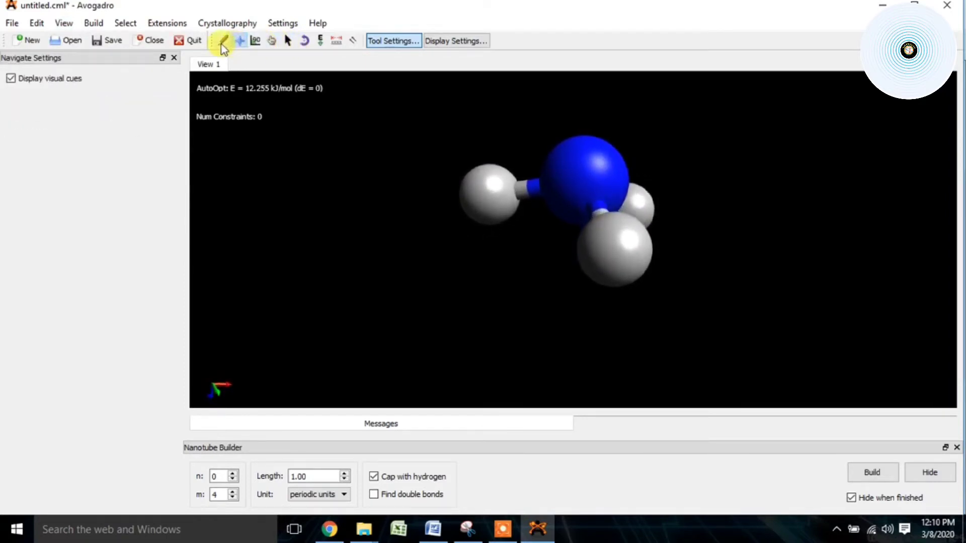
click(223, 40)
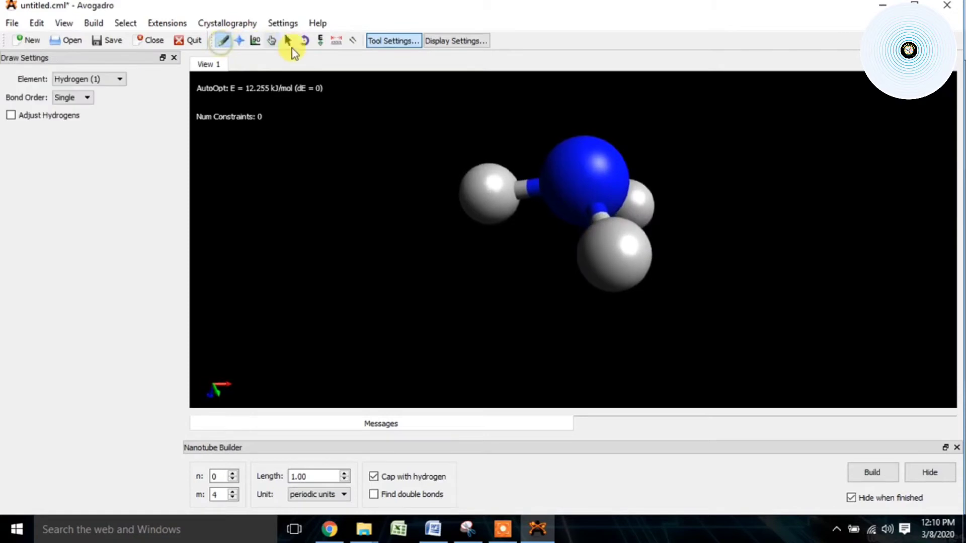
click(319, 41)
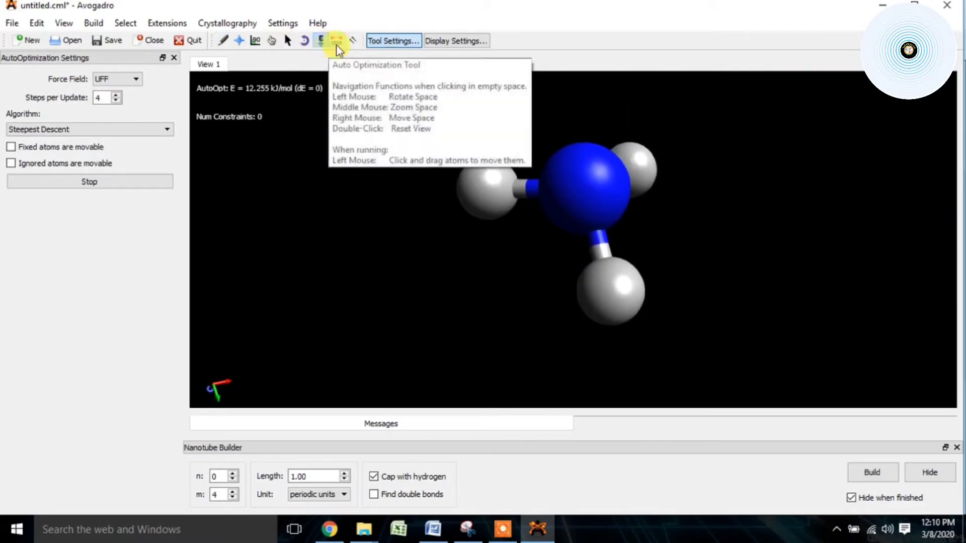
click(341, 45)
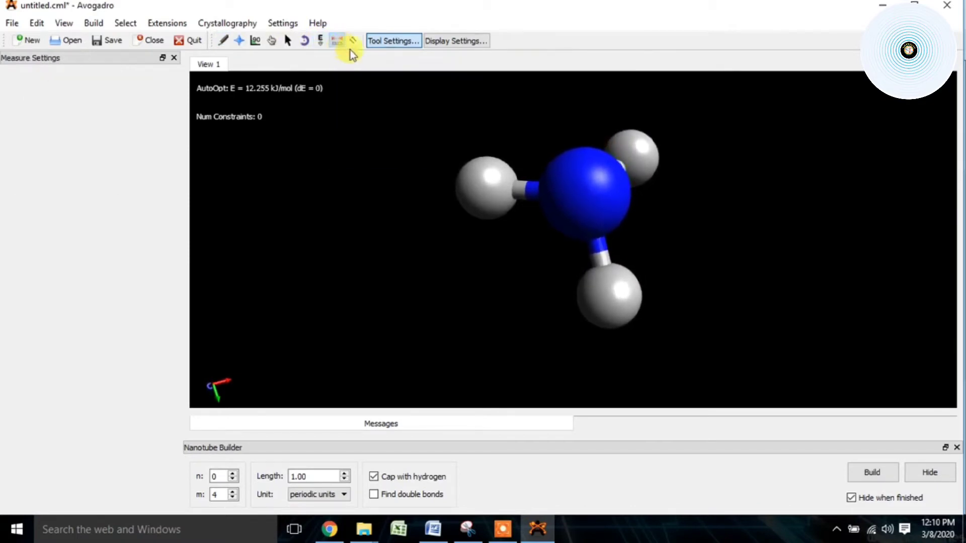
Step: Try to align everything in the molecule to the x axis with the Align tool
click(353, 43)
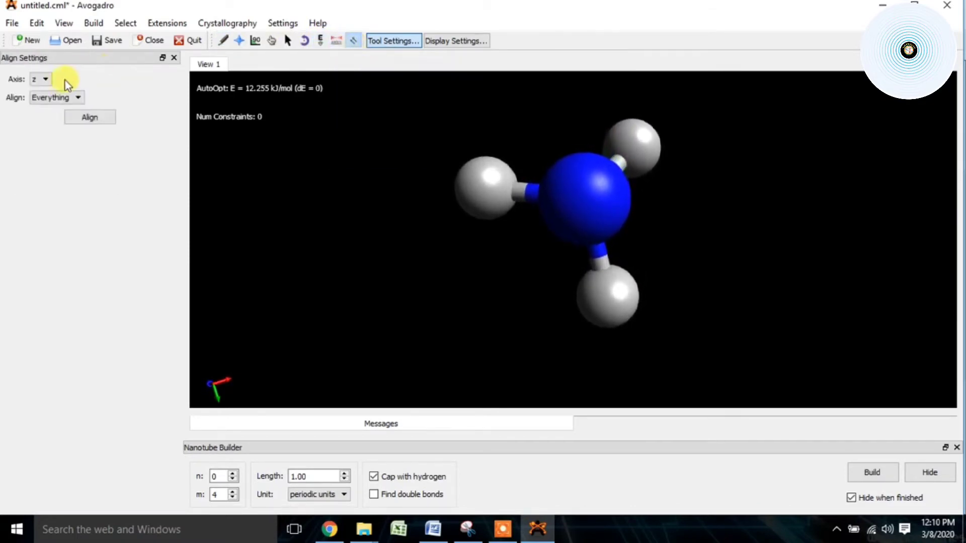
click(45, 80)
click(39, 87)
click(89, 118)
click(78, 97)
click(97, 120)
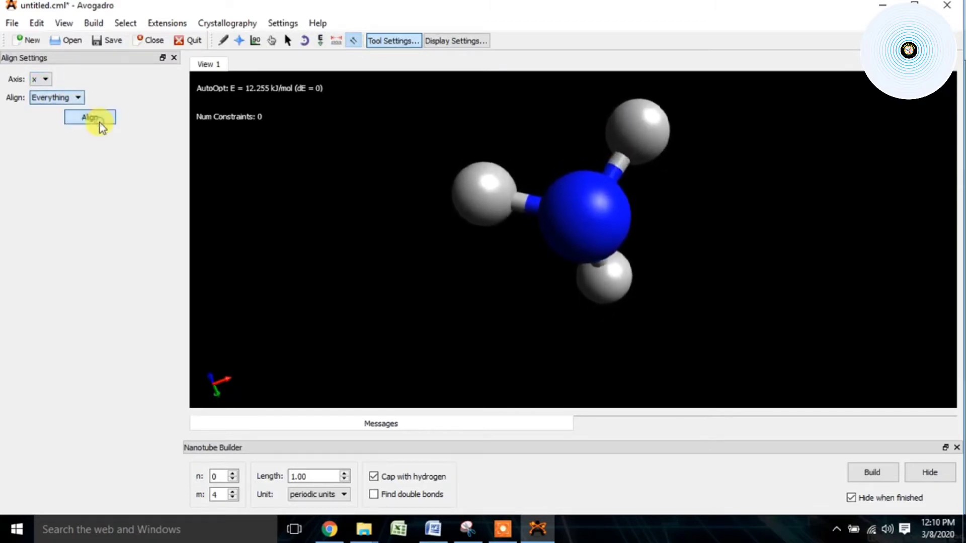
Step: Stop the molecule's slow auto-rotation
click(239, 41)
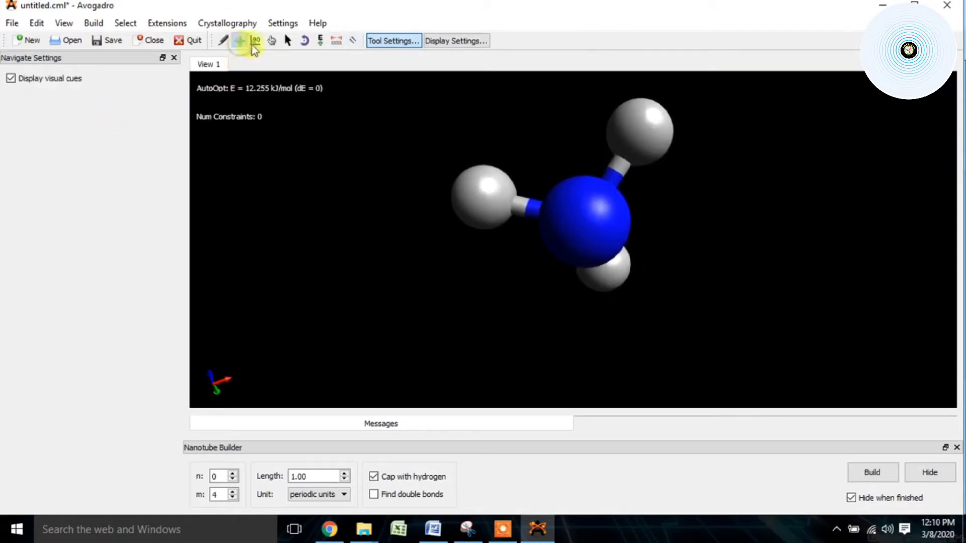
click(271, 42)
click(289, 41)
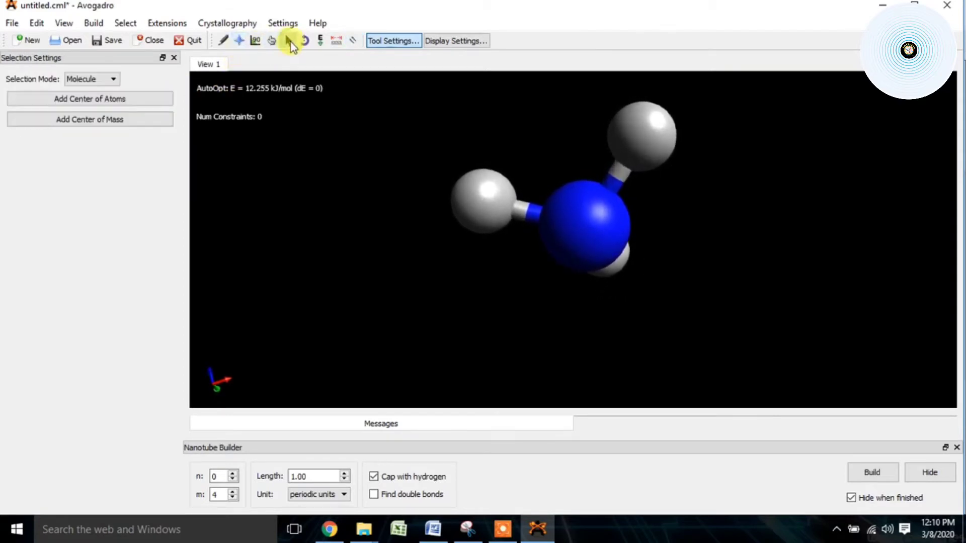
click(305, 43)
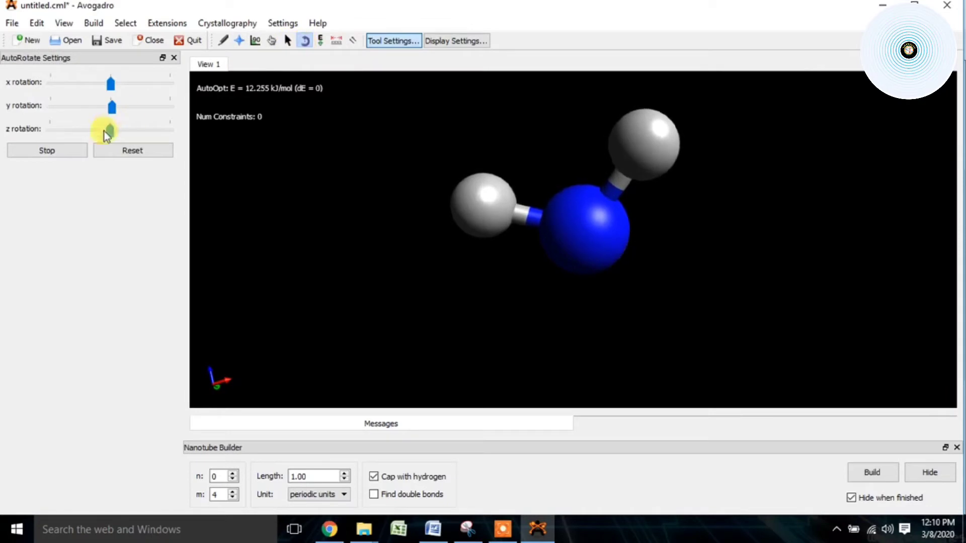
click(57, 150)
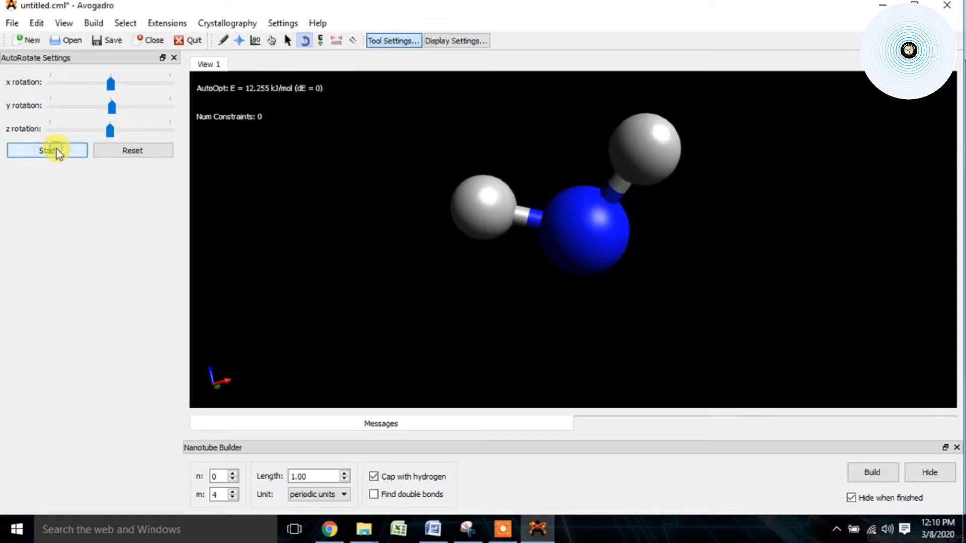
Step: Auto-rotate the molecule with a positive y rotation only, stop it, and close the AutoRotate settings
drag(110, 109, 126, 110)
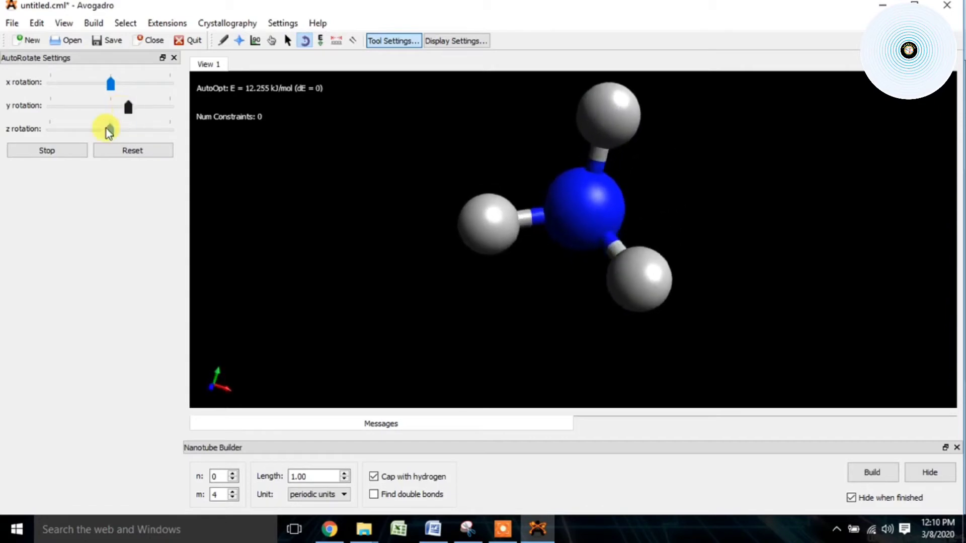
click(59, 150)
click(60, 150)
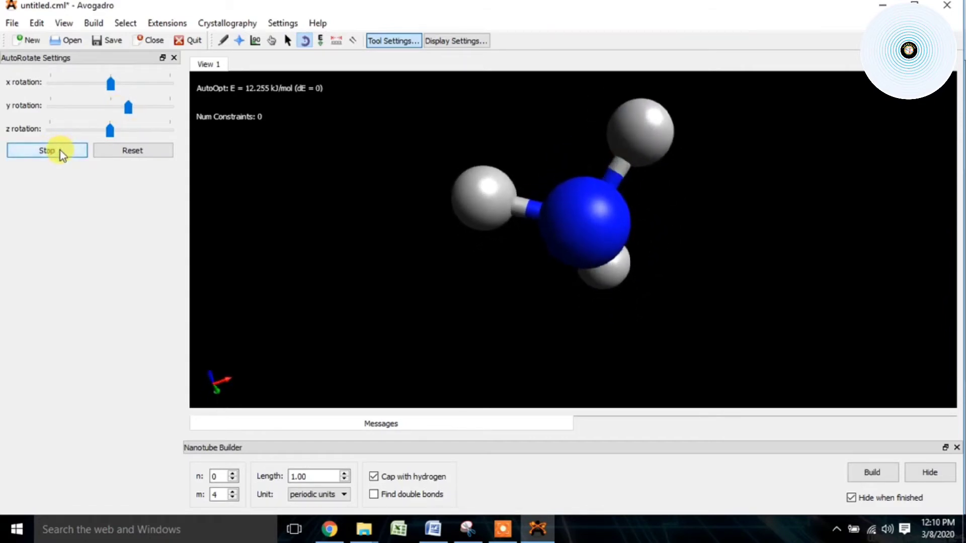
click(59, 150)
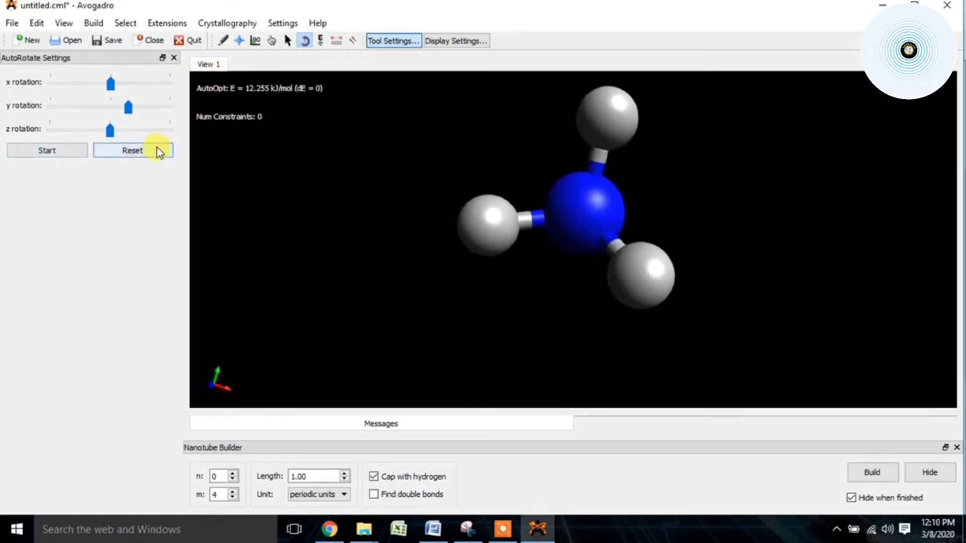
click(174, 58)
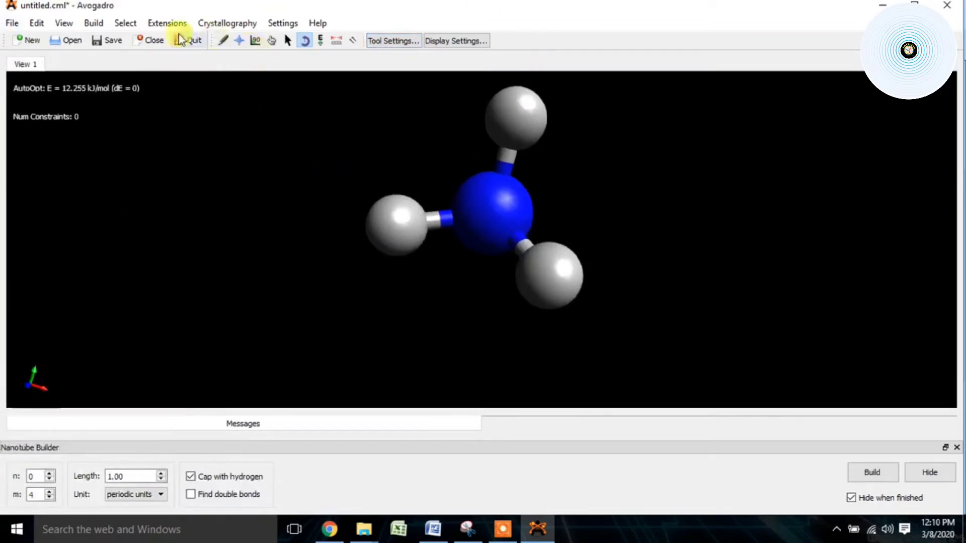
Step: Measure the distance between the nitrogen atom and the lower hydrogen with the Measure tool
click(337, 41)
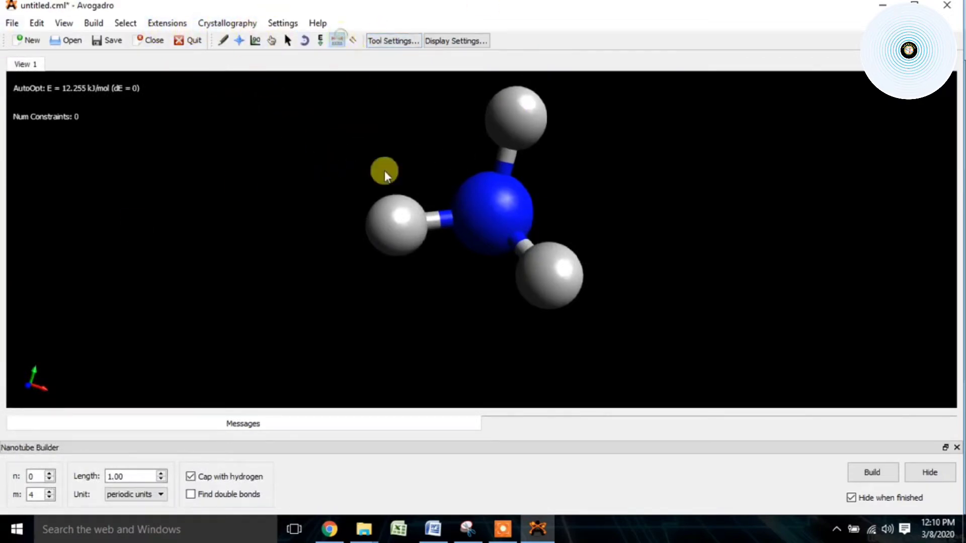
click(489, 217)
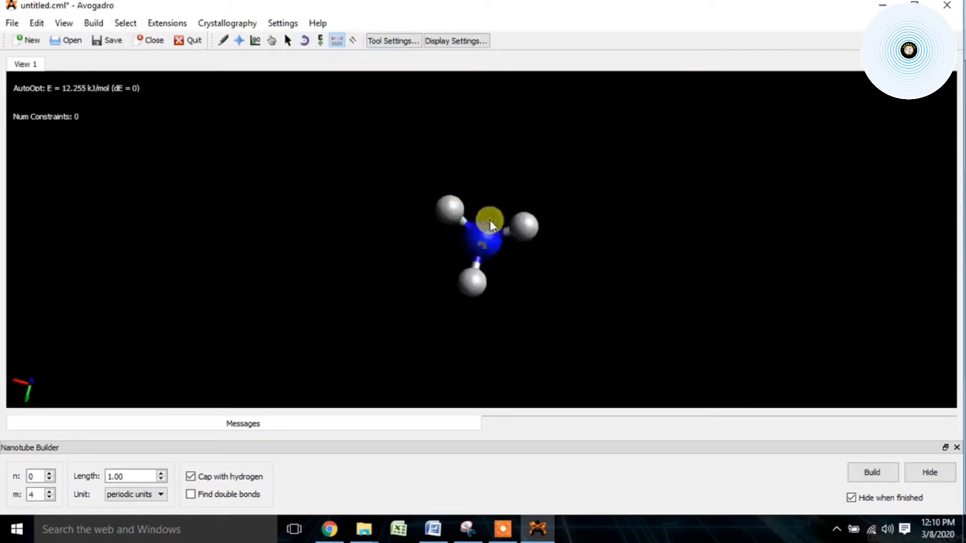
click(476, 270)
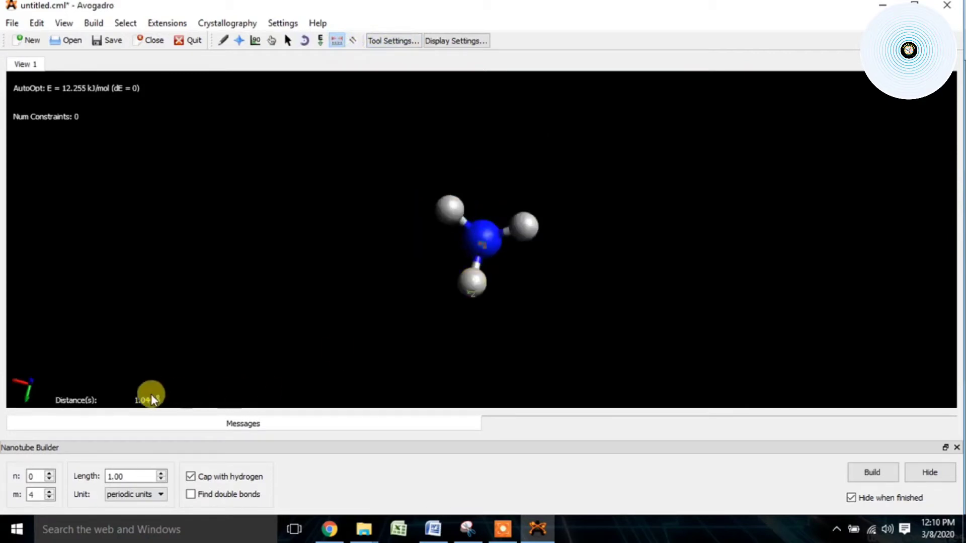
click(129, 400)
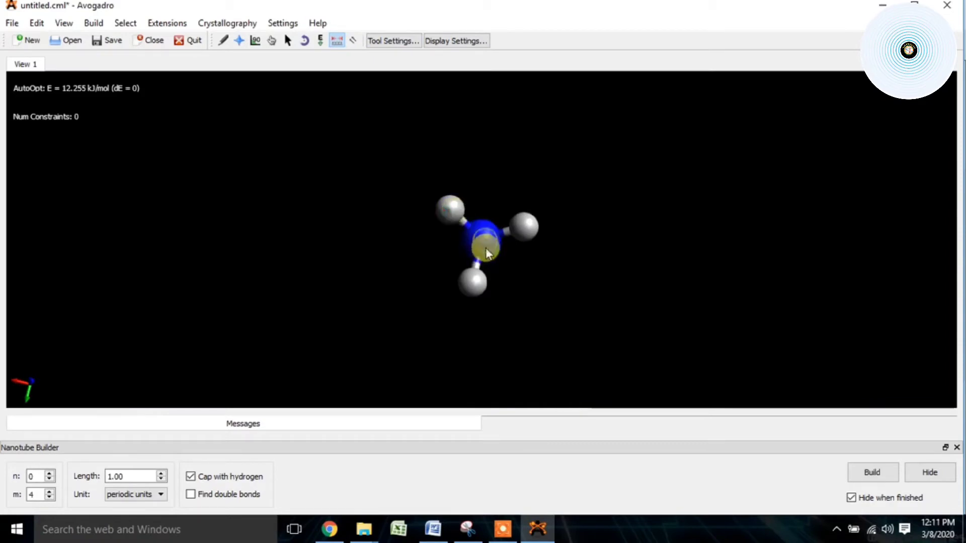
Step: Measure the hydrogen–hydrogen distances and the angle between the three hydrogens, and inspect the angle up close
click(471, 282)
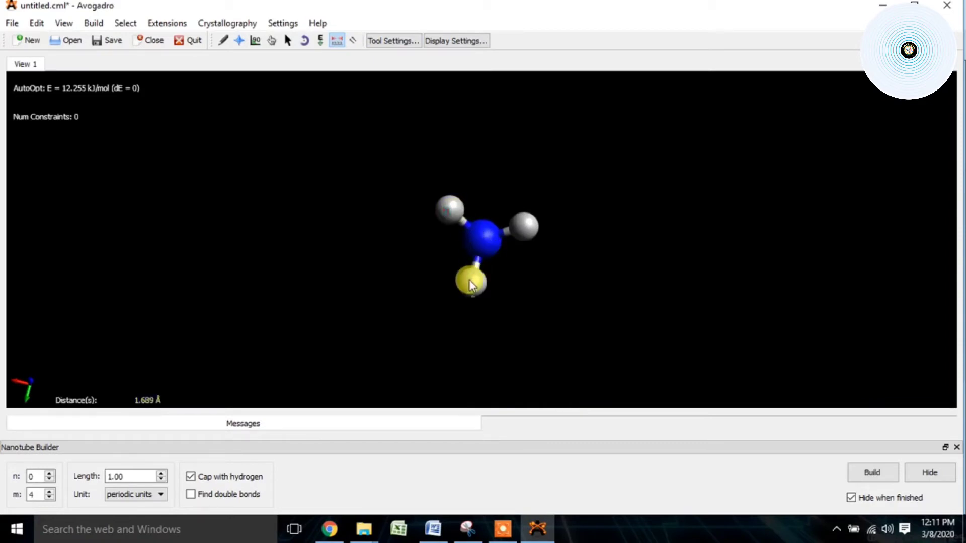
click(528, 229)
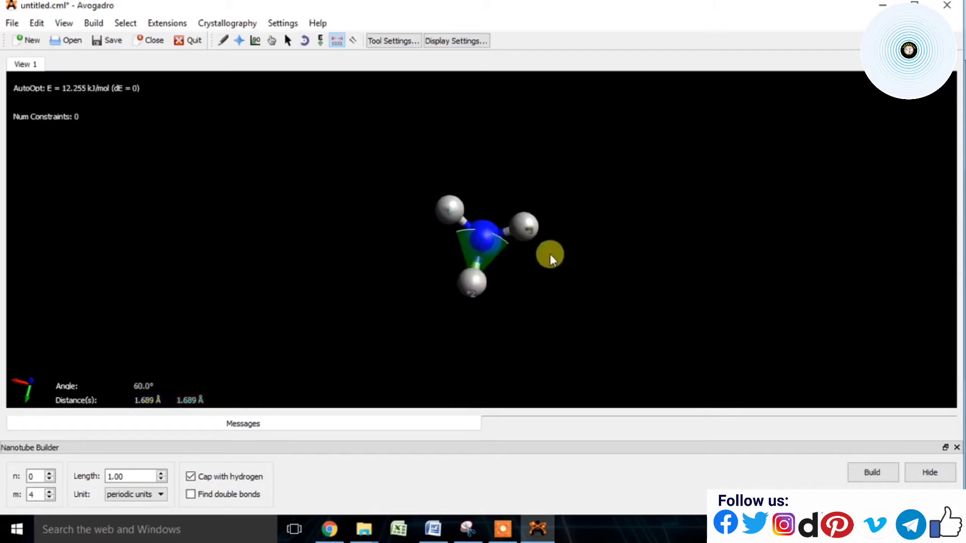
scroll(558, 249, up, 3)
scroll(559, 246, up, 3)
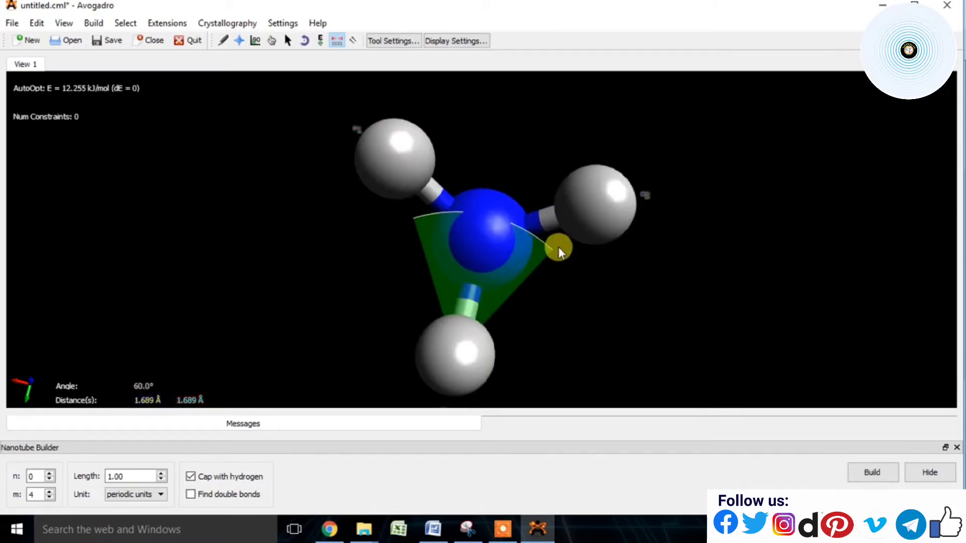
scroll(559, 247, down, 3)
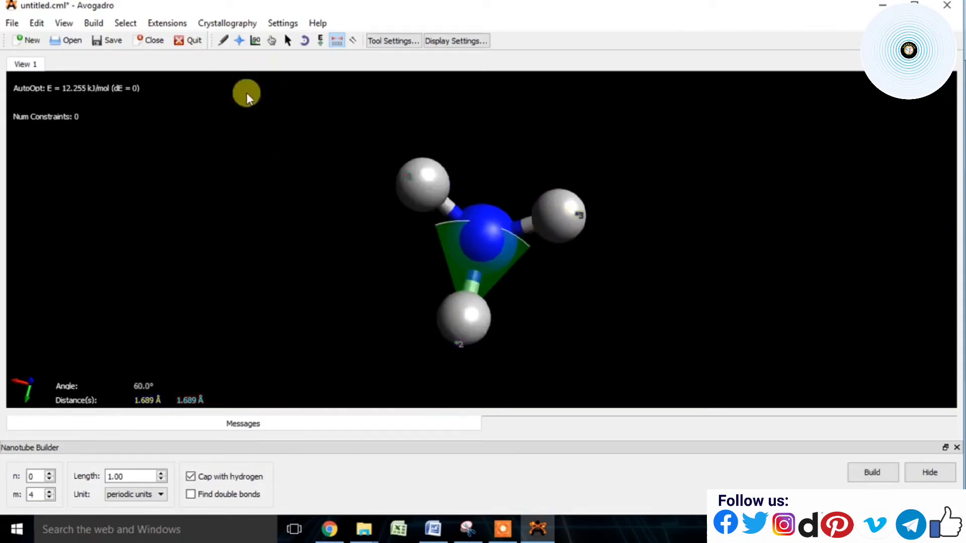
Step: Select a hydrogen and the nitrogen with the Align tool, and clear that selection
click(309, 41)
click(353, 42)
click(414, 170)
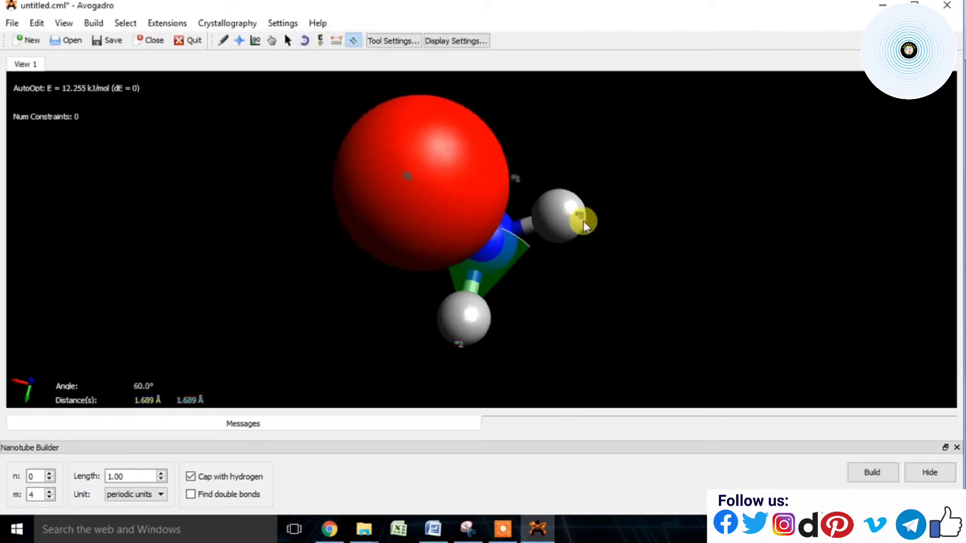
click(492, 232)
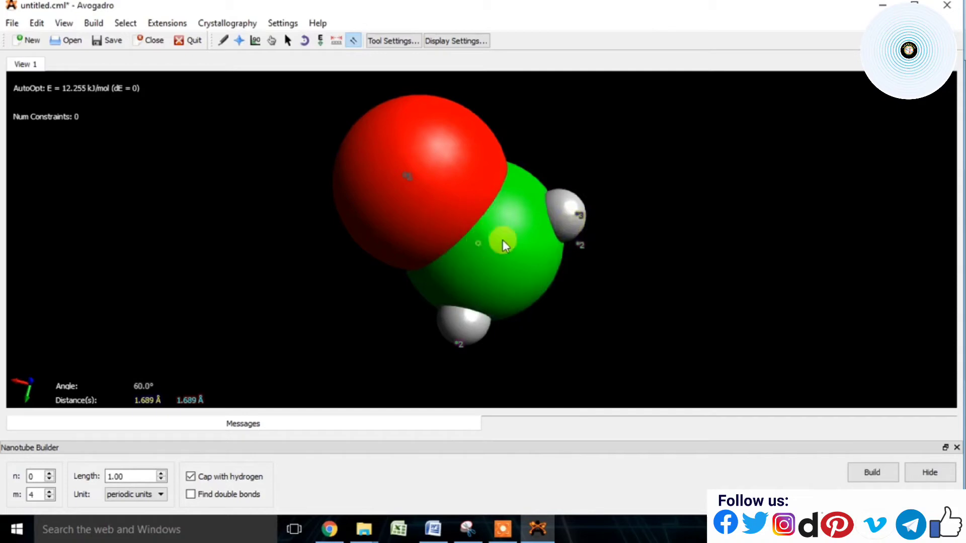
click(678, 113)
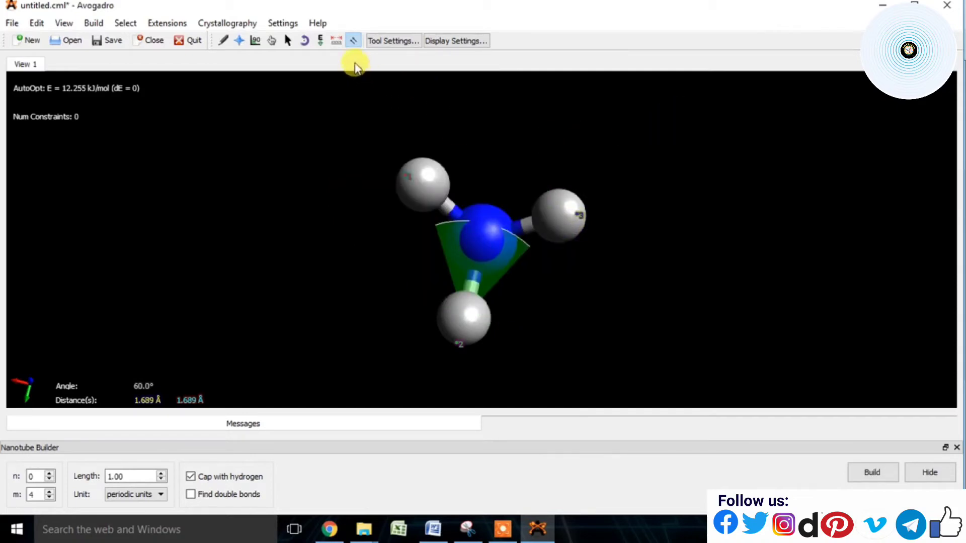
click(252, 44)
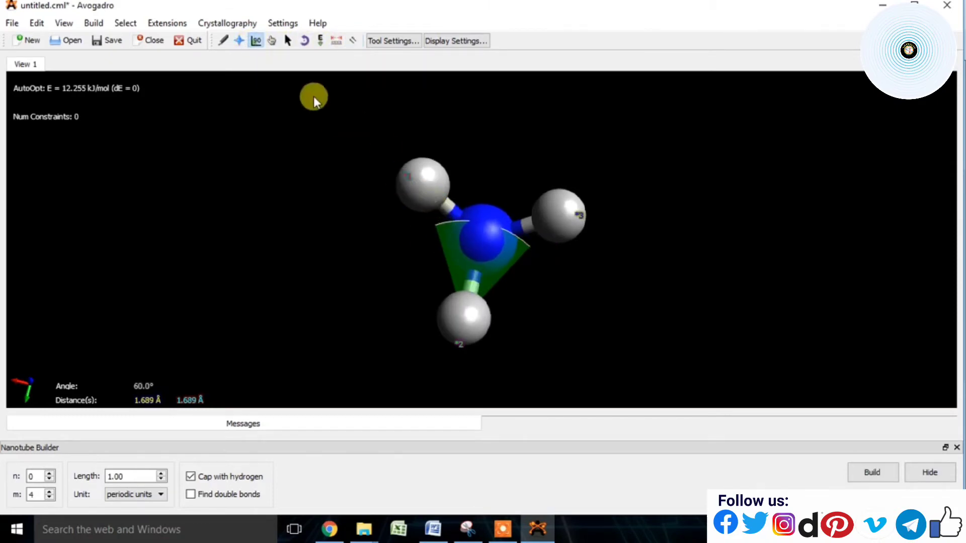
click(238, 41)
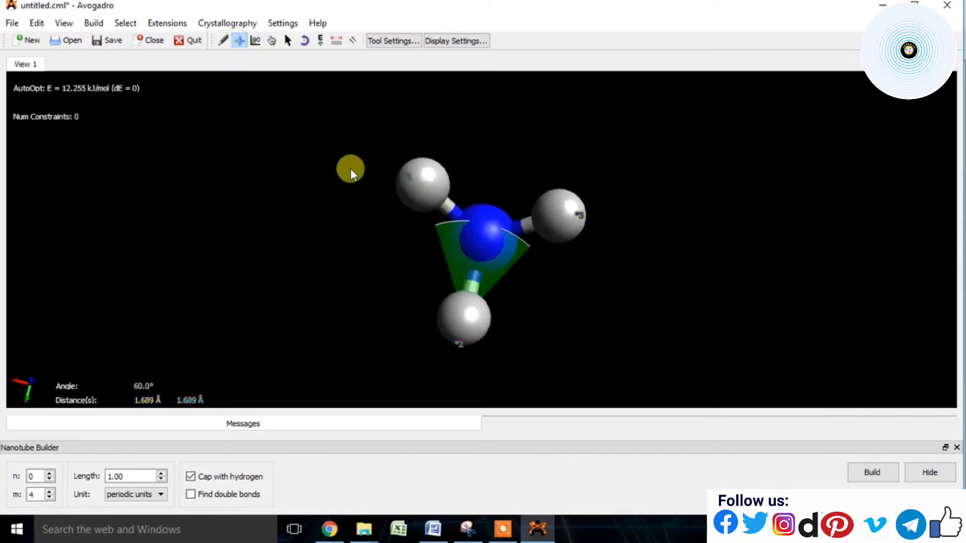
drag(501, 224, 503, 221)
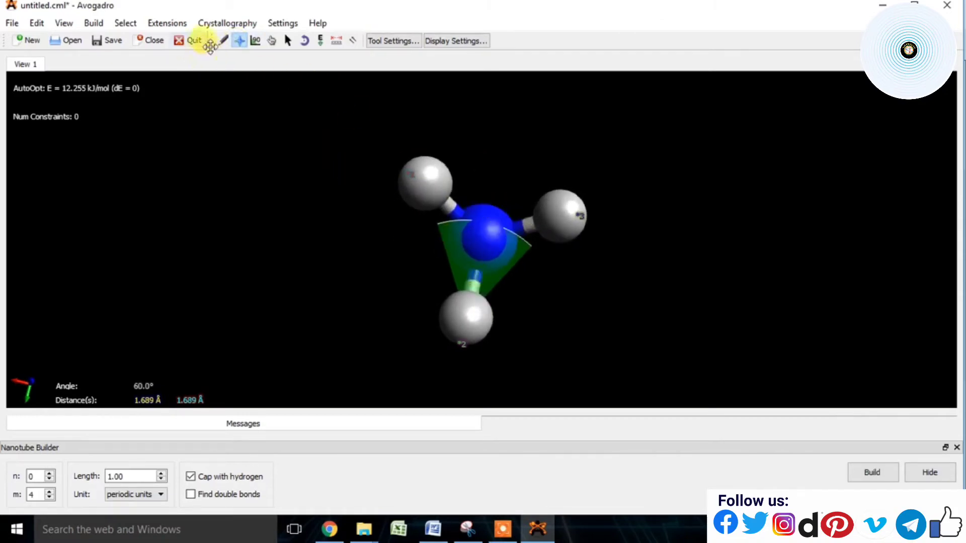
click(220, 42)
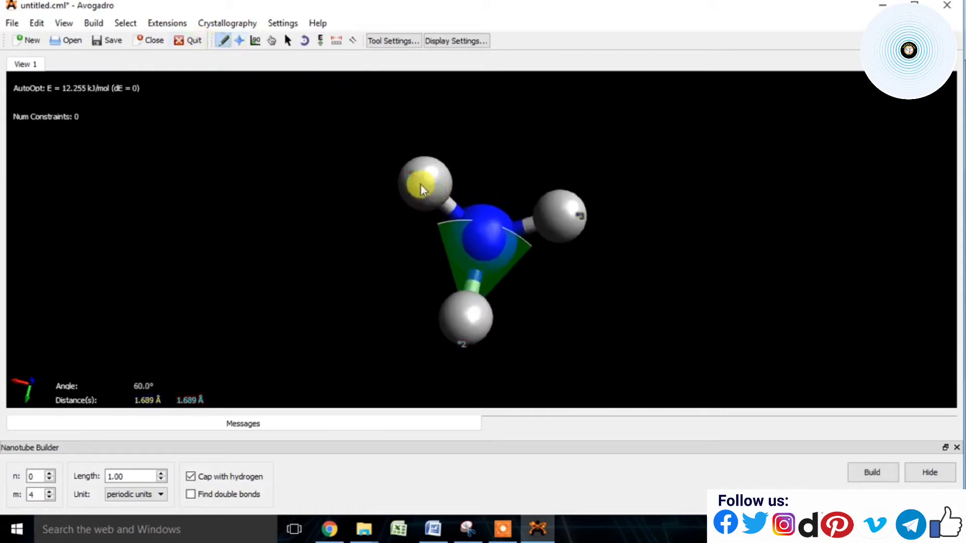
Step: Move the ammonia atoms around with the Manipulate tool to shift and reshape the molecule
click(272, 41)
mouse_move(421, 177)
mouse_down()
mouse_move(311, 142)
mouse_move(272, 117)
mouse_move(231, 112)
mouse_up()
drag(518, 180, 594, 184)
drag(471, 306, 262, 136)
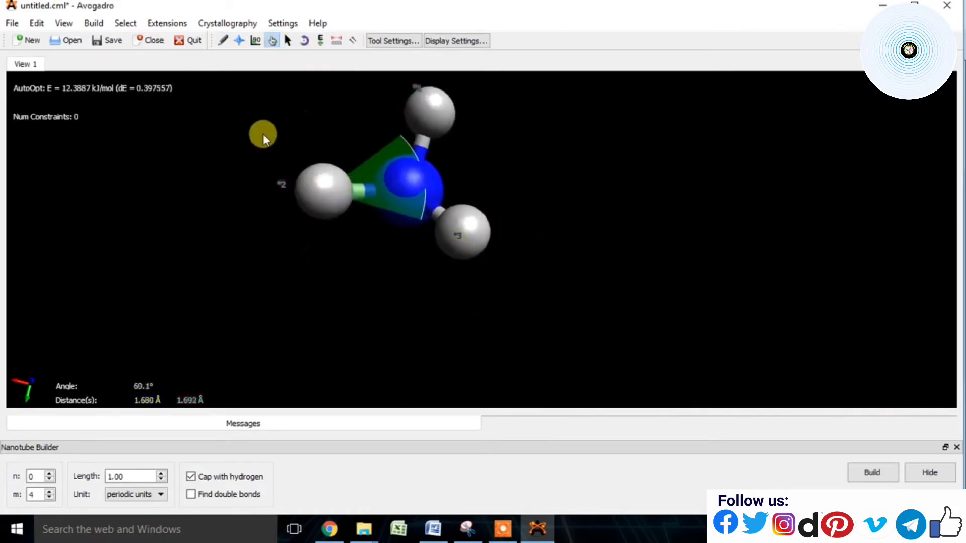
drag(471, 230, 521, 175)
drag(449, 186, 476, 243)
drag(491, 203, 516, 249)
drag(388, 241, 367, 239)
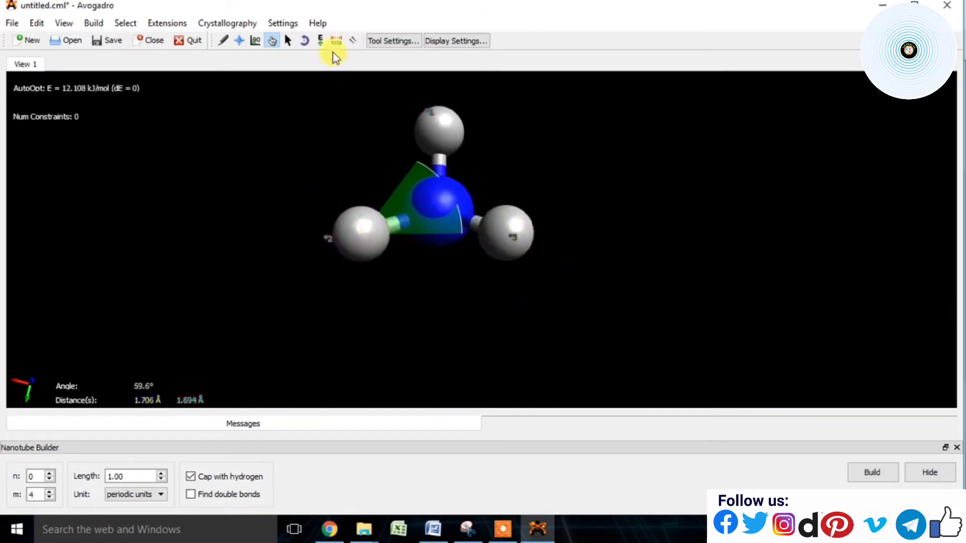
click(321, 40)
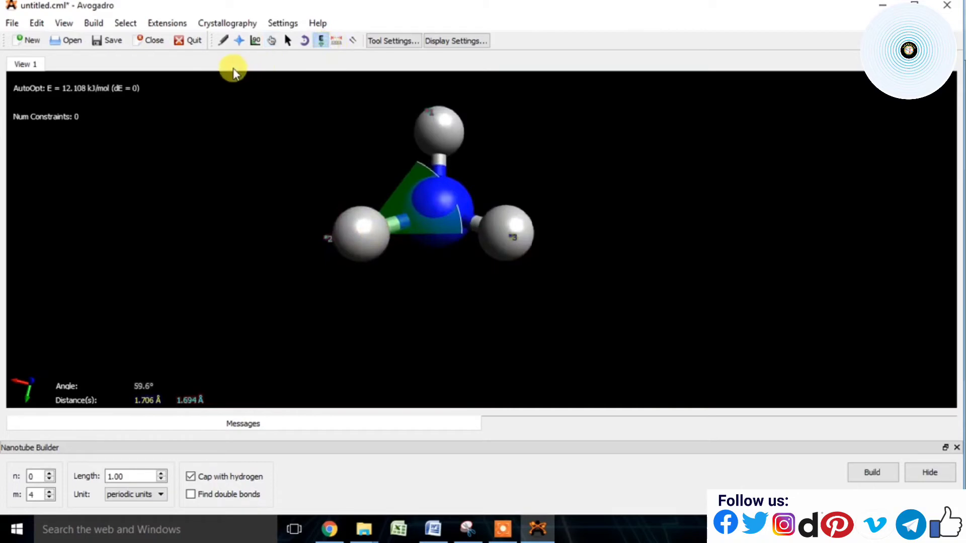
click(284, 45)
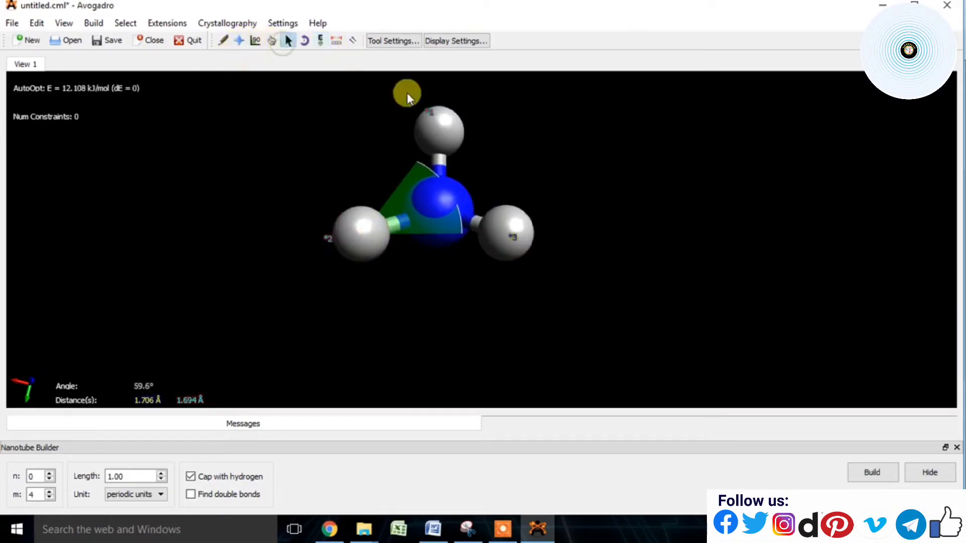
drag(444, 131, 473, 214)
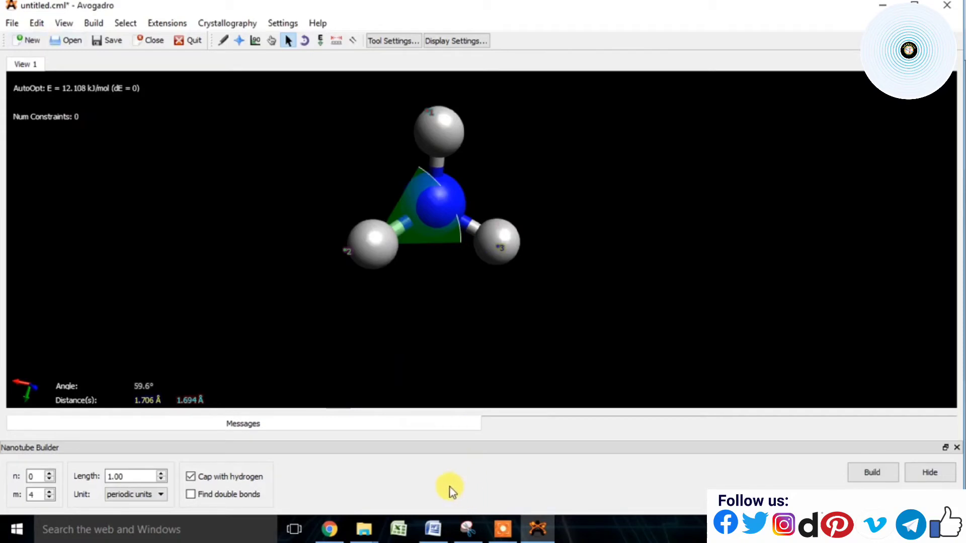
Step: Minimize the screen recorder and Snipping Tool windows and start Avogadro with an empty document
click(504, 532)
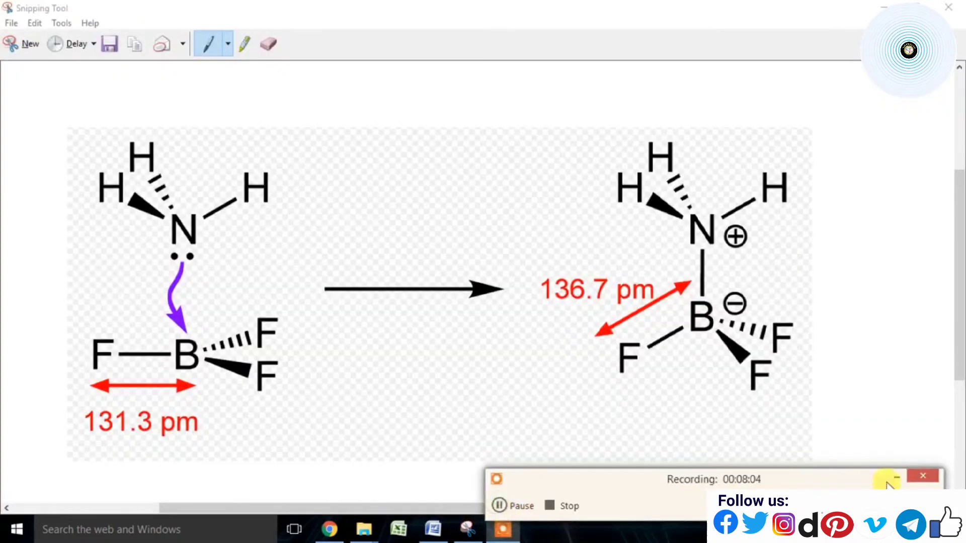
click(876, 477)
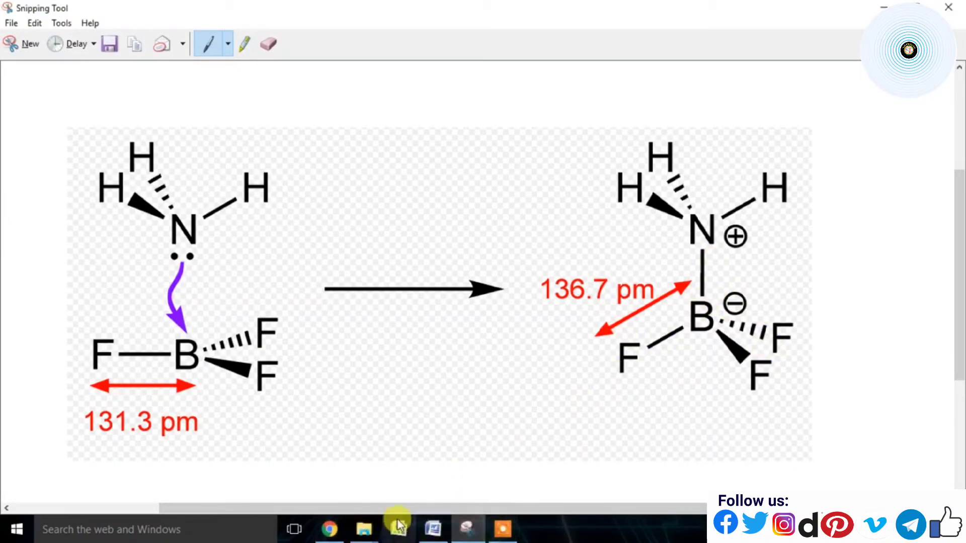
click(876, 6)
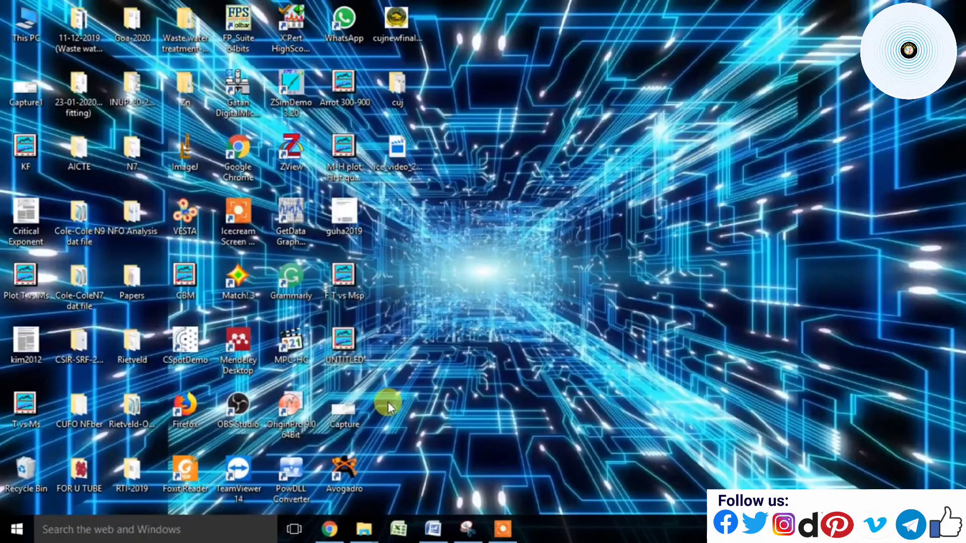
double_click(347, 467)
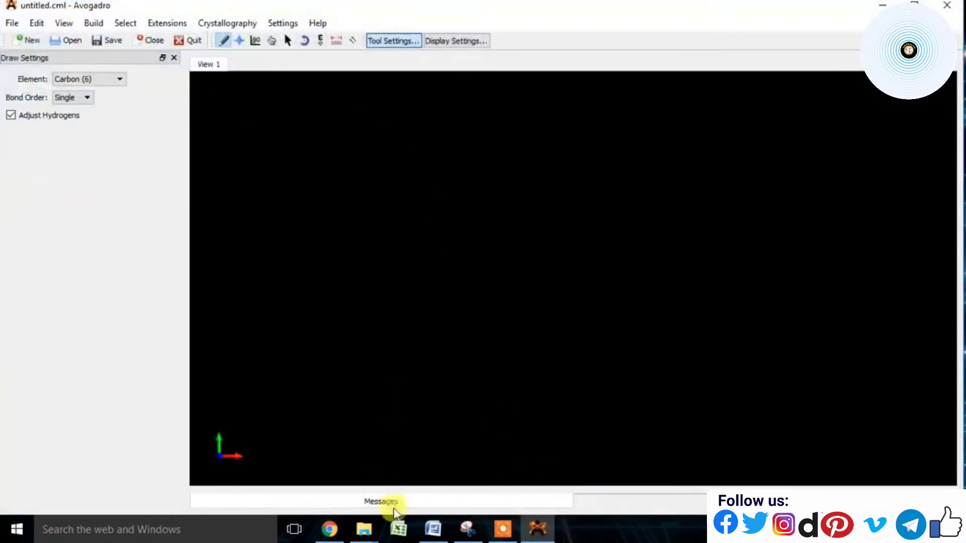
Step: Review the NH3–BF3 reaction scheme in Snipping Tool and return to Avogadro
click(468, 528)
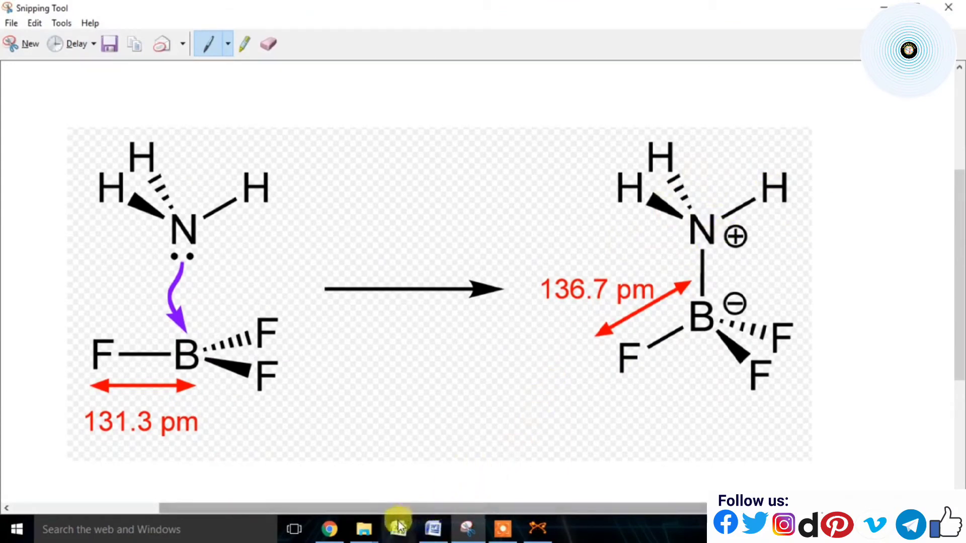
mouse_move(432, 529)
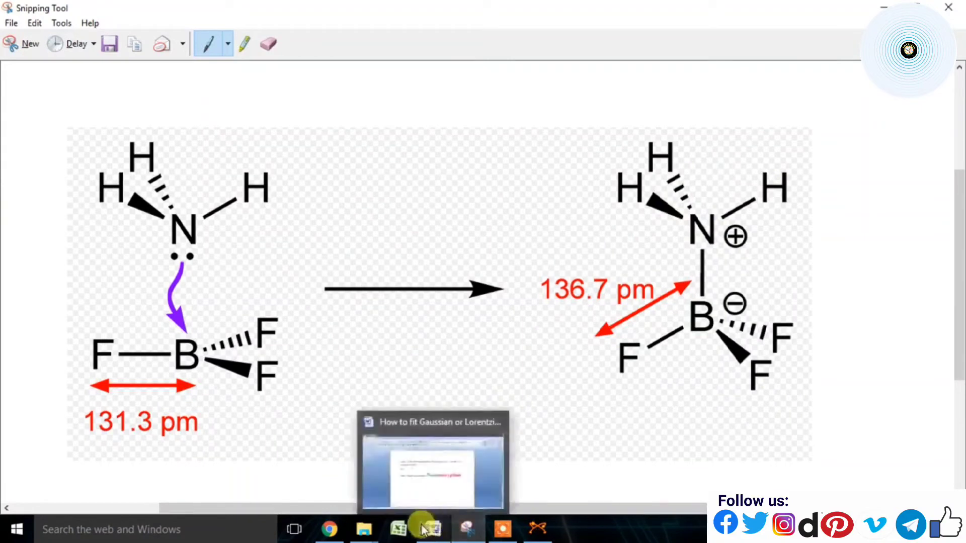
click(536, 528)
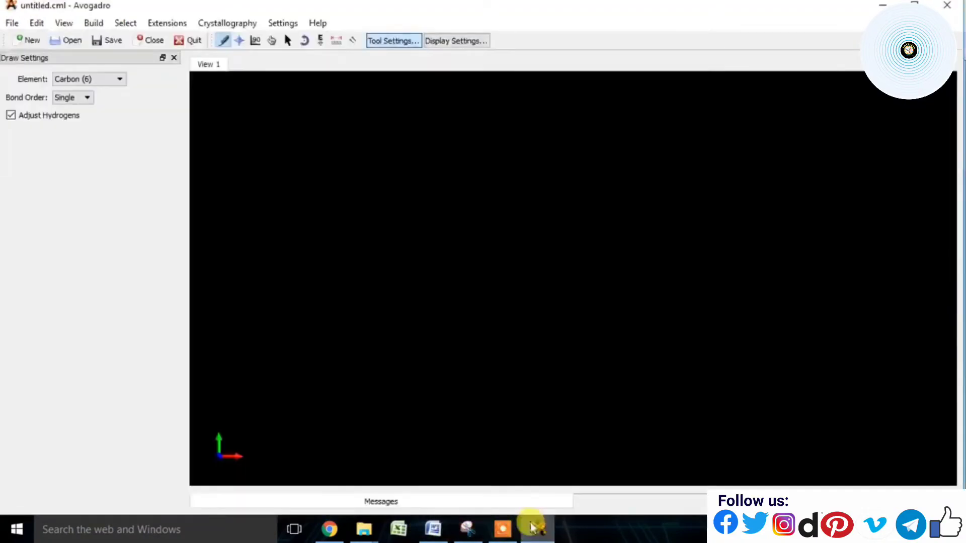
Step: With Adjust Hydrogens turned off, draw a single nitrogen atom and a boron atom straight below it
click(90, 81)
click(85, 119)
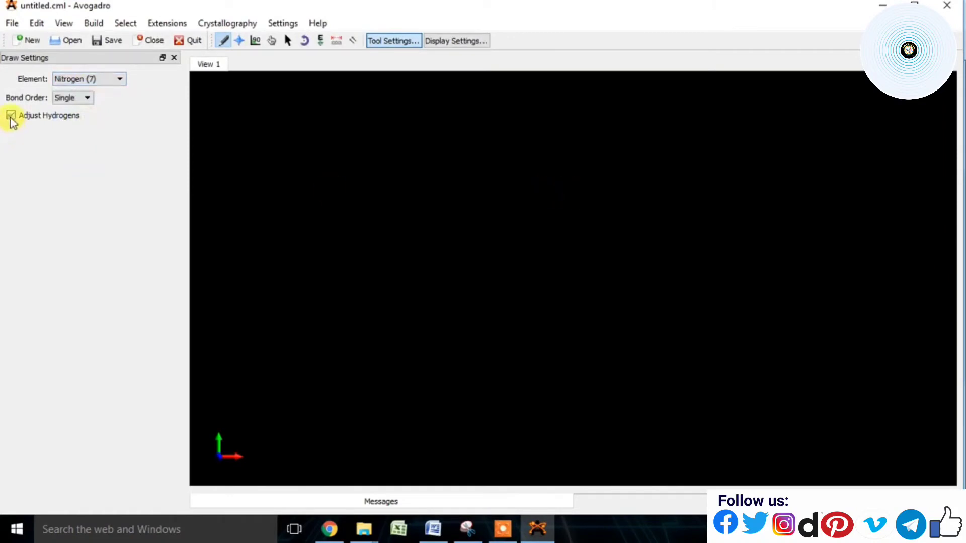
click(541, 182)
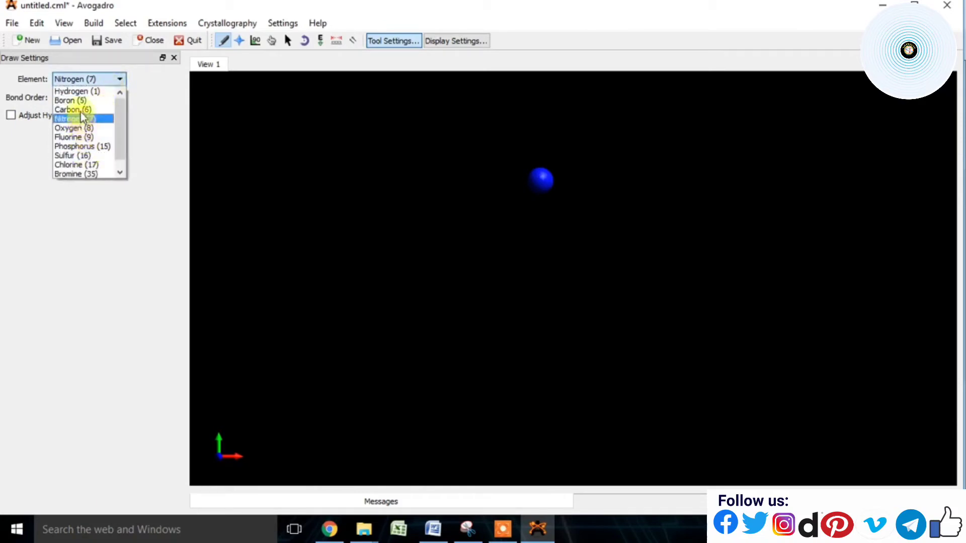
click(70, 100)
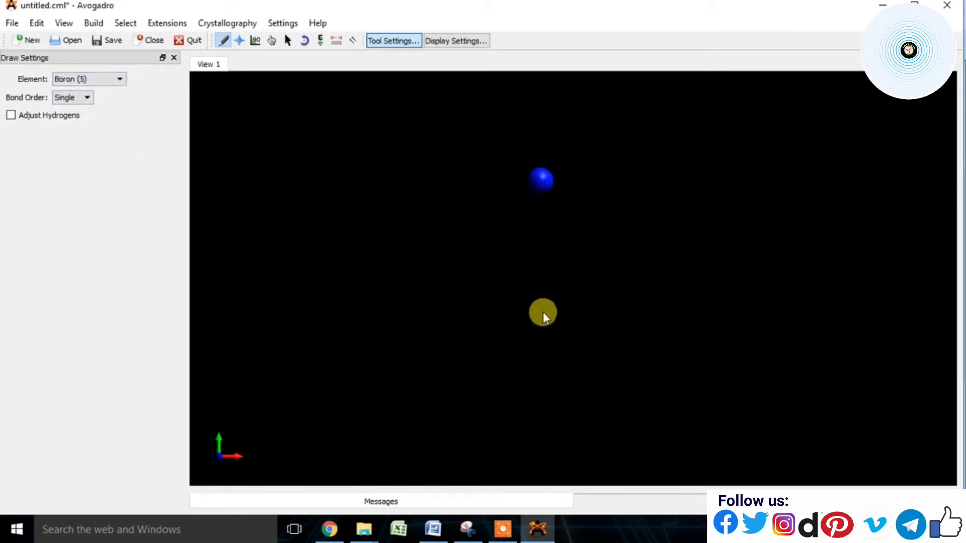
click(541, 316)
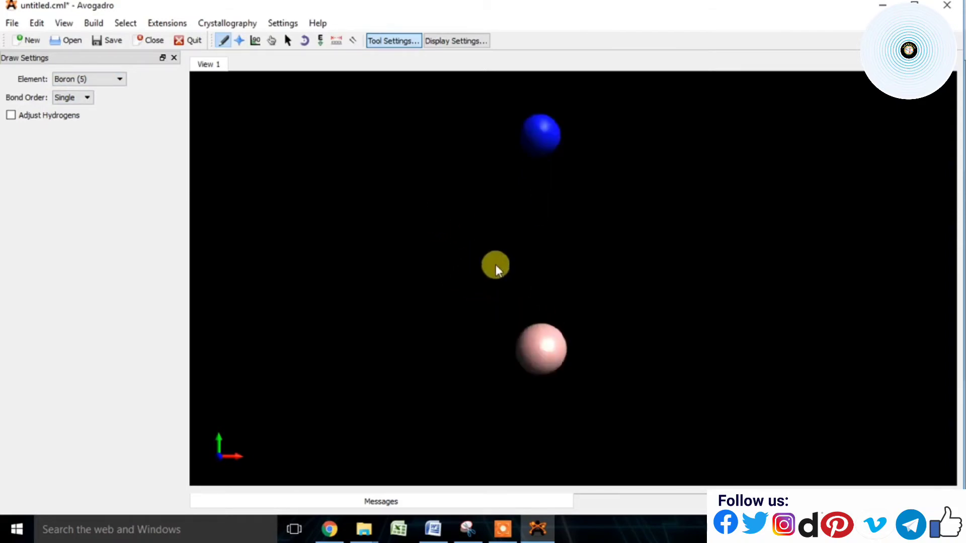
scroll(496, 264, down, 5)
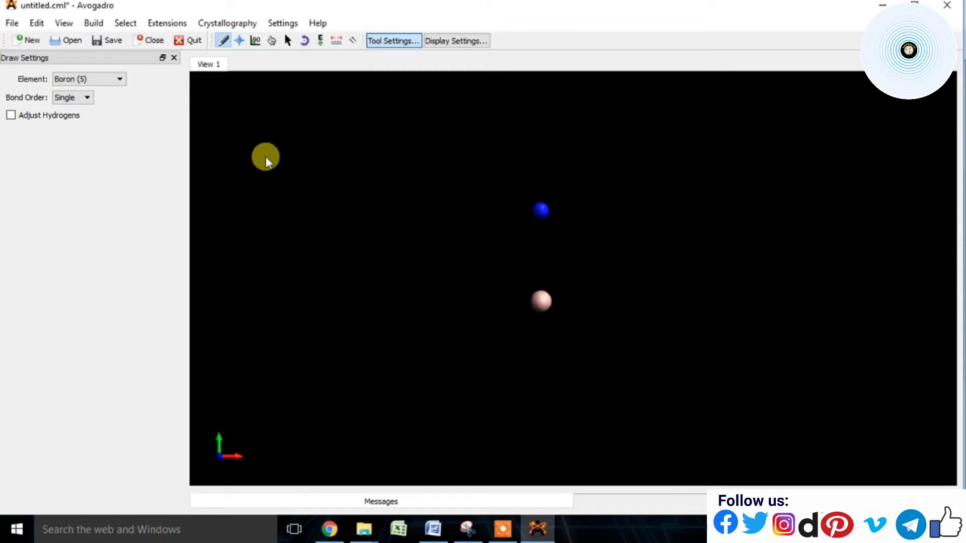
Step: Draw three single-bonded hydrogen atoms from the nitrogen, fanned out above it
click(114, 80)
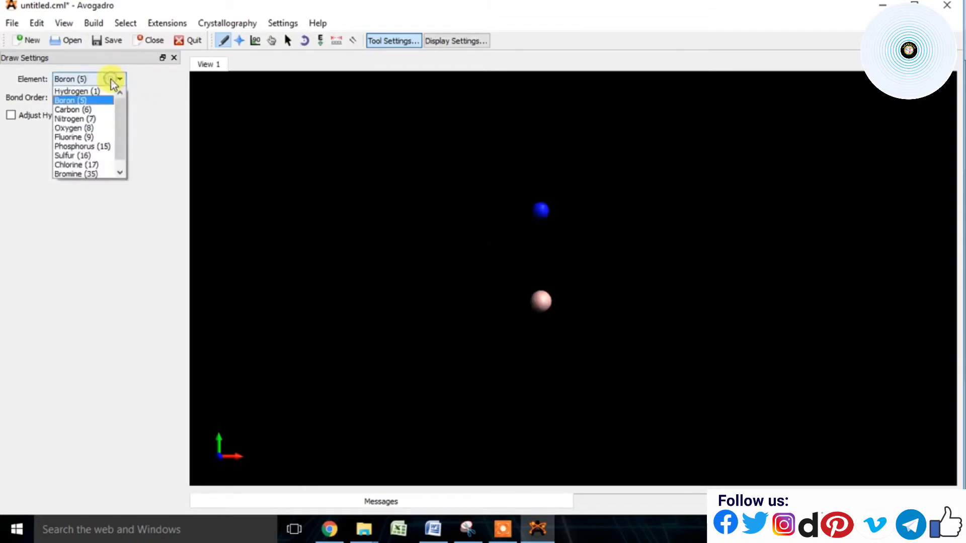
click(80, 89)
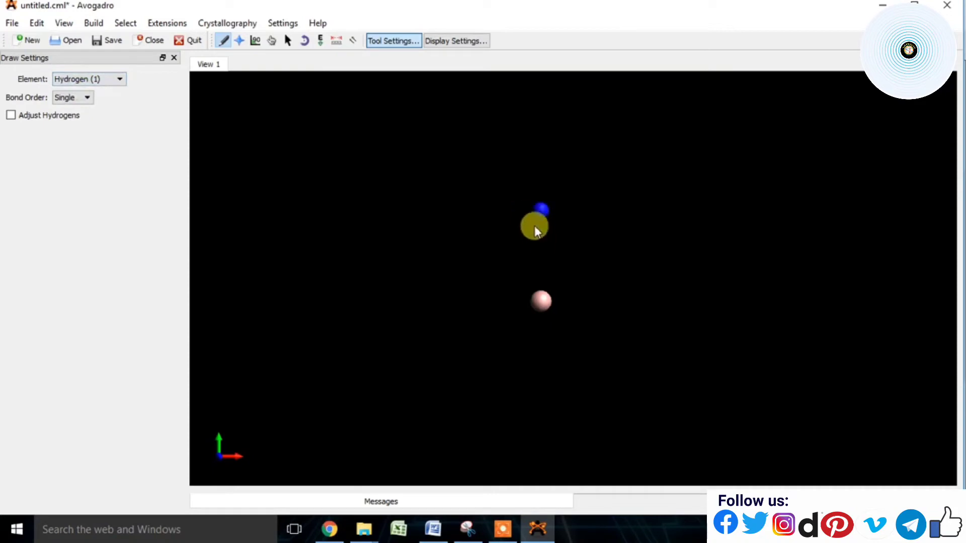
drag(536, 211, 519, 169)
drag(543, 212, 576, 170)
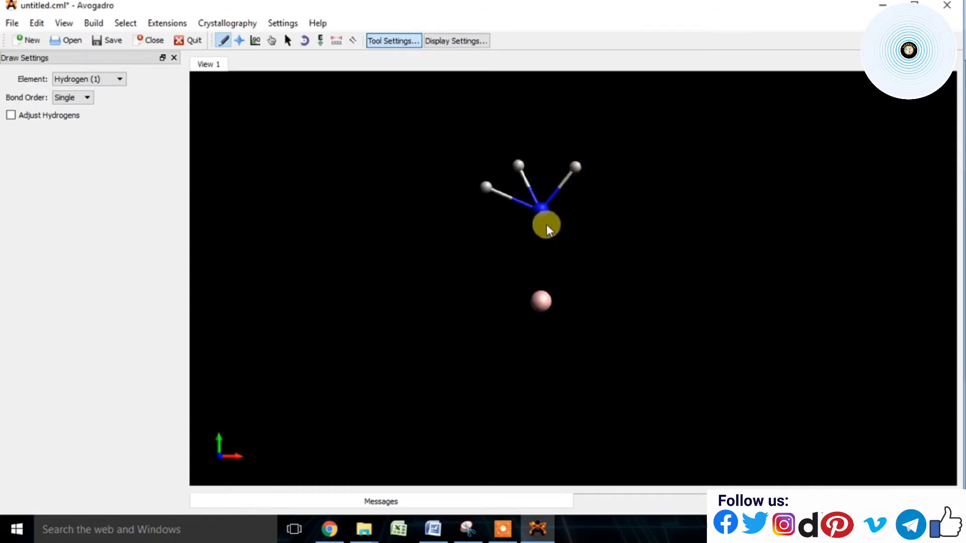
Step: Connect the nitrogen to the boron with a single bond and draw three single-bonded fluorine atoms fanned out below the boron
drag(542, 217, 544, 302)
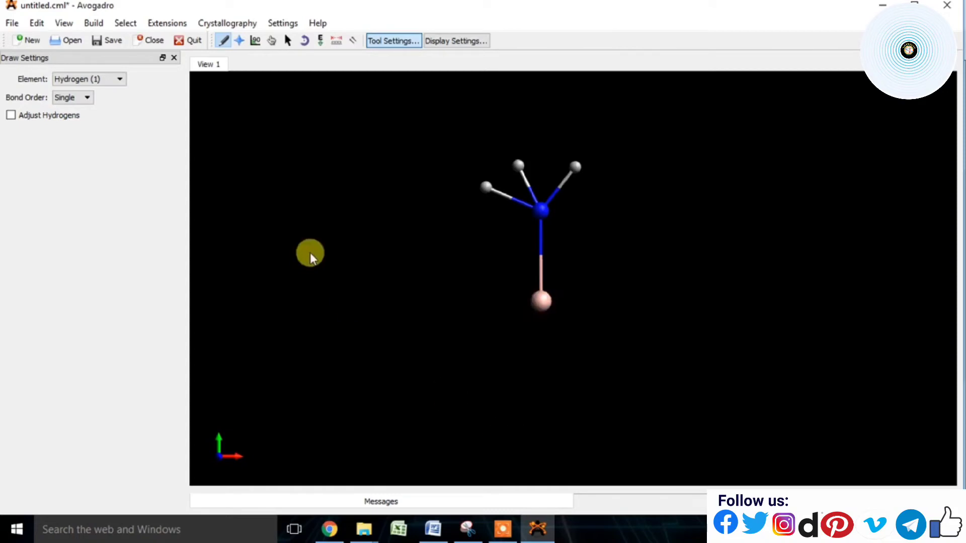
click(120, 79)
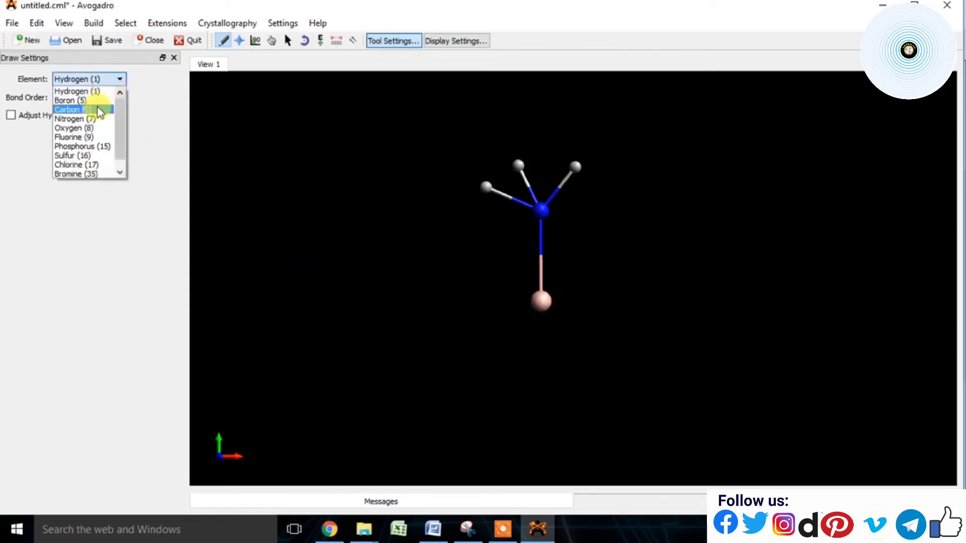
click(76, 137)
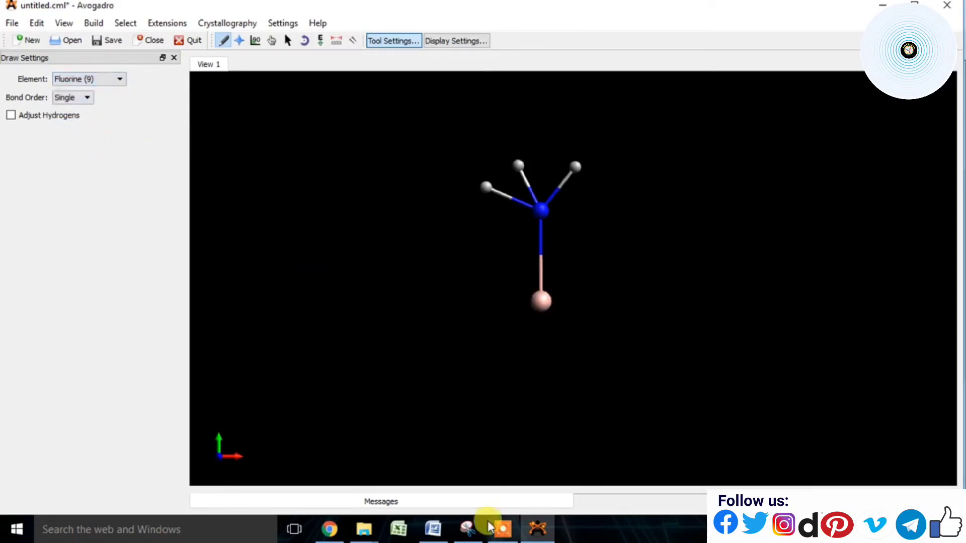
click(468, 528)
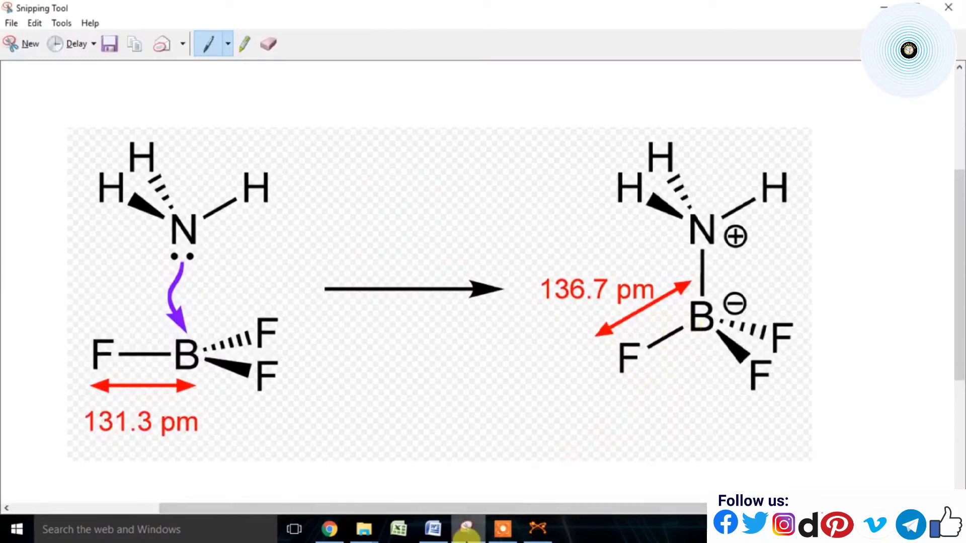
click(471, 527)
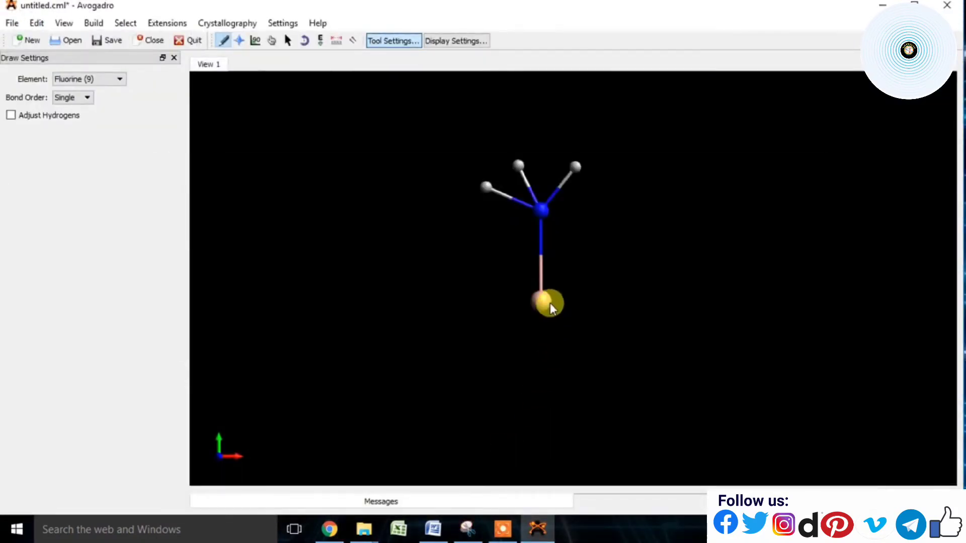
drag(551, 301, 620, 323)
drag(545, 307, 594, 355)
drag(534, 309, 501, 356)
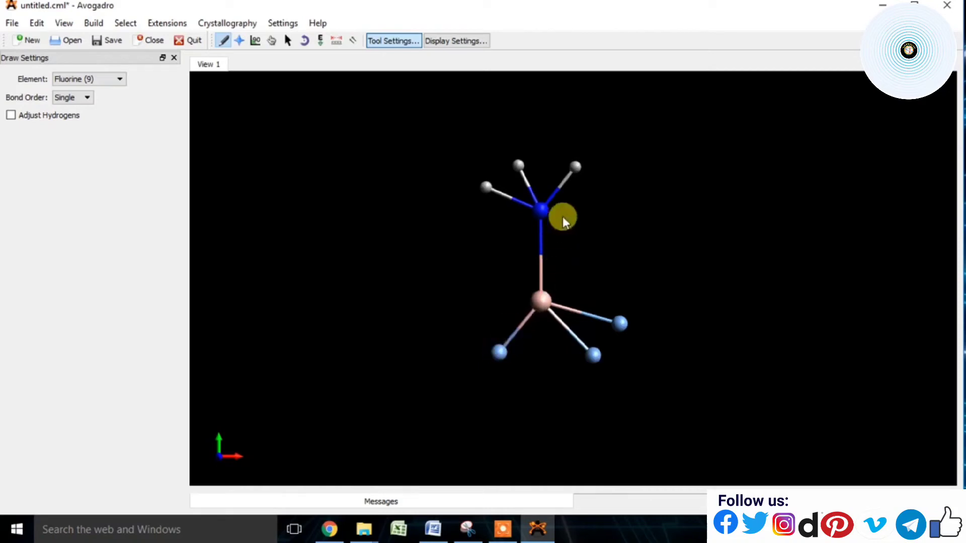
Step: Replace the three hydrogen atoms on the nitrogen and the boron atom with fluorine
click(579, 176)
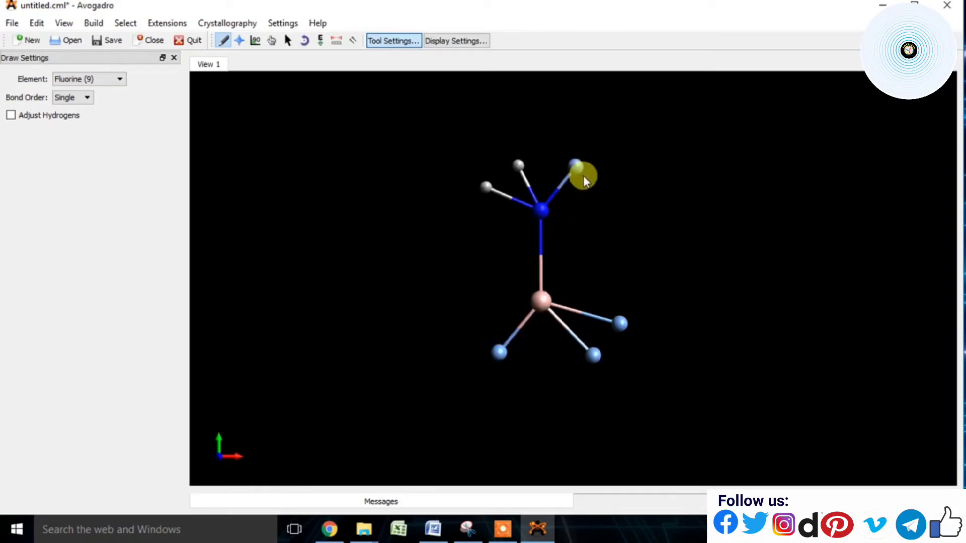
click(522, 168)
click(489, 189)
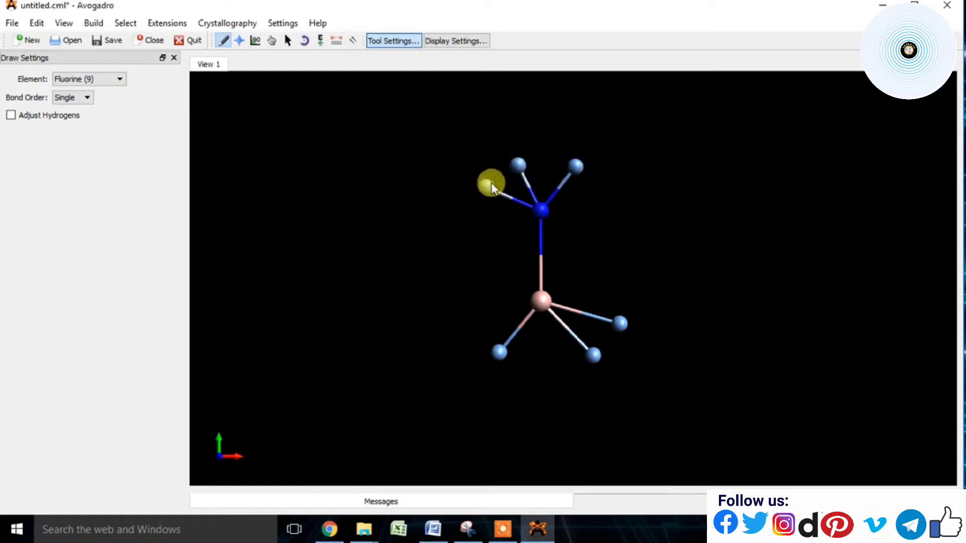
click(547, 310)
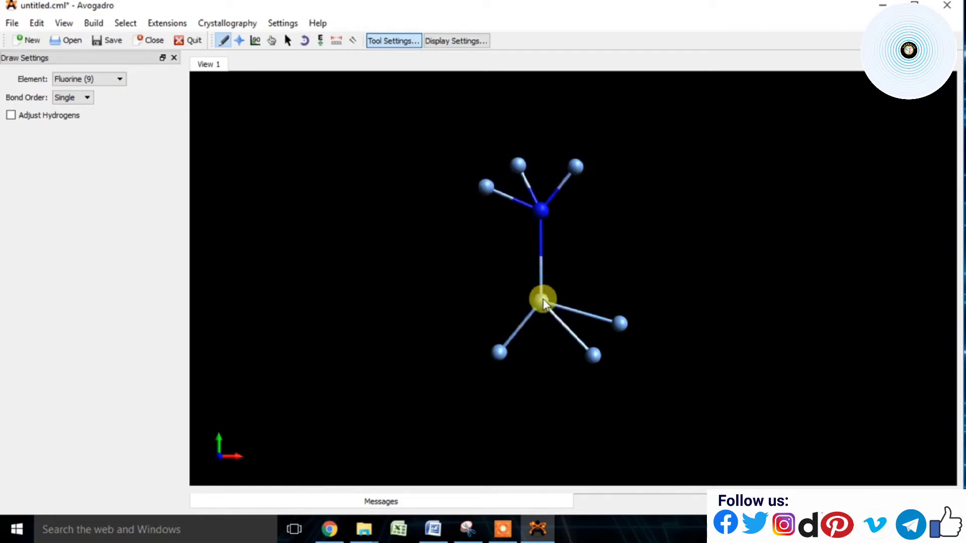
click(541, 326)
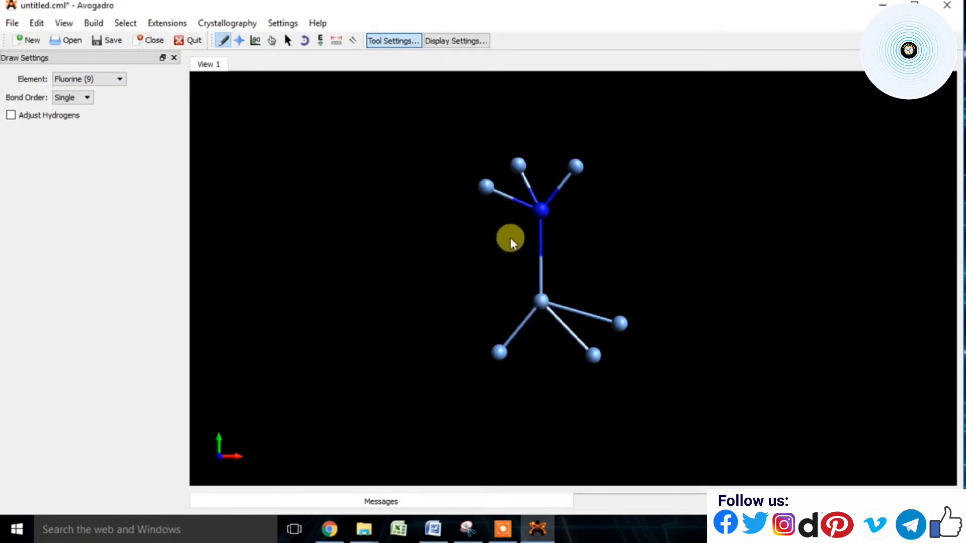
Step: Inspect the bond lengths and angles around both central atoms with the Bond Centric Manipulate tool
scroll(509, 225, up, 3)
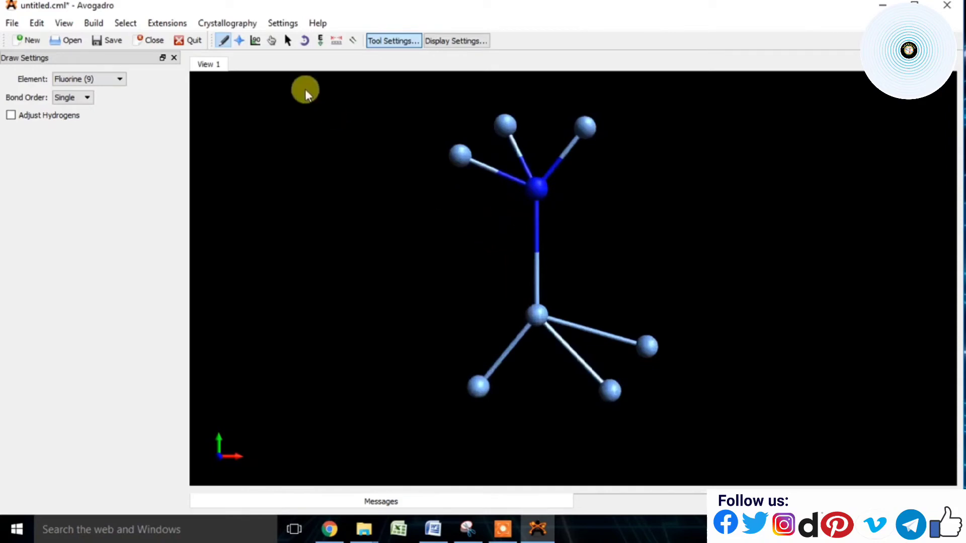
click(239, 41)
mouse_move(477, 386)
mouse_down()
mouse_move(499, 391)
mouse_move(483, 388)
mouse_up()
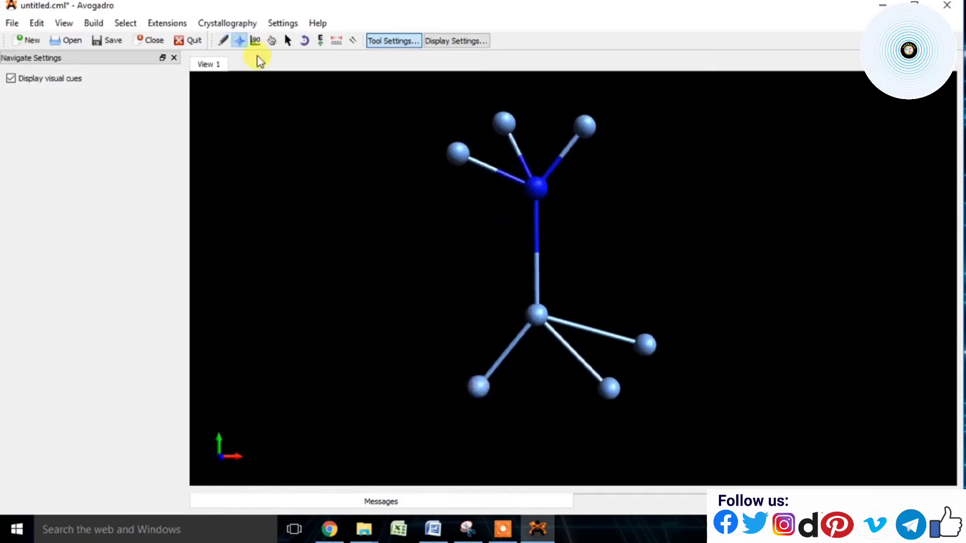
click(256, 41)
click(509, 348)
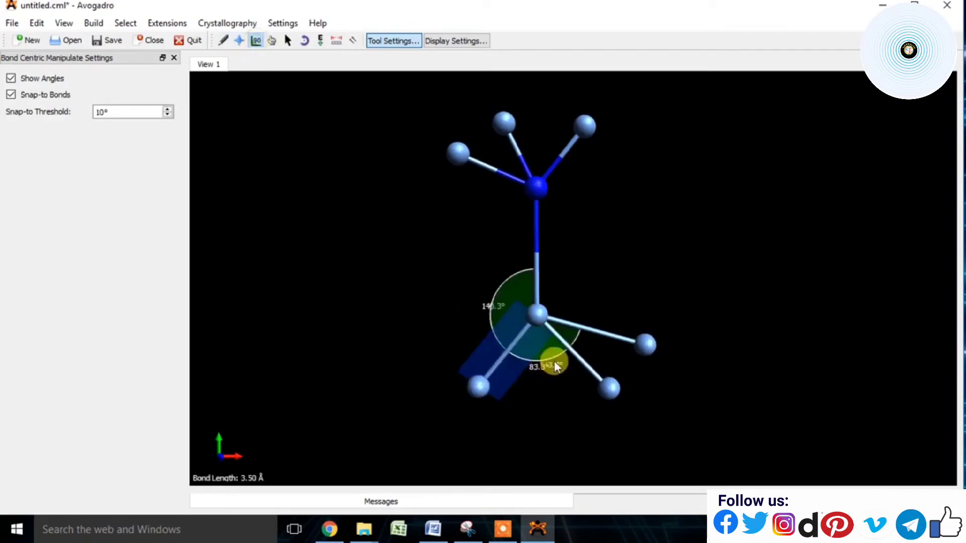
click(606, 341)
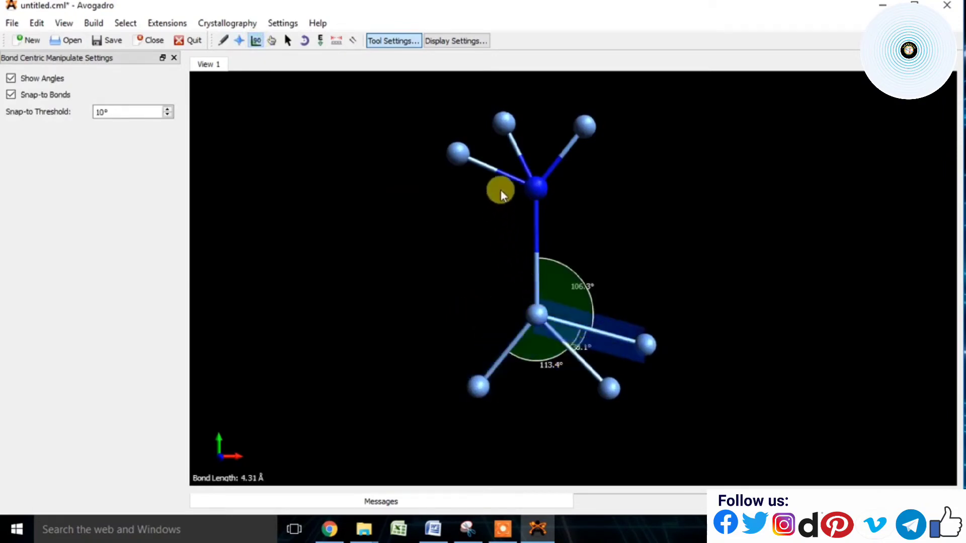
click(529, 198)
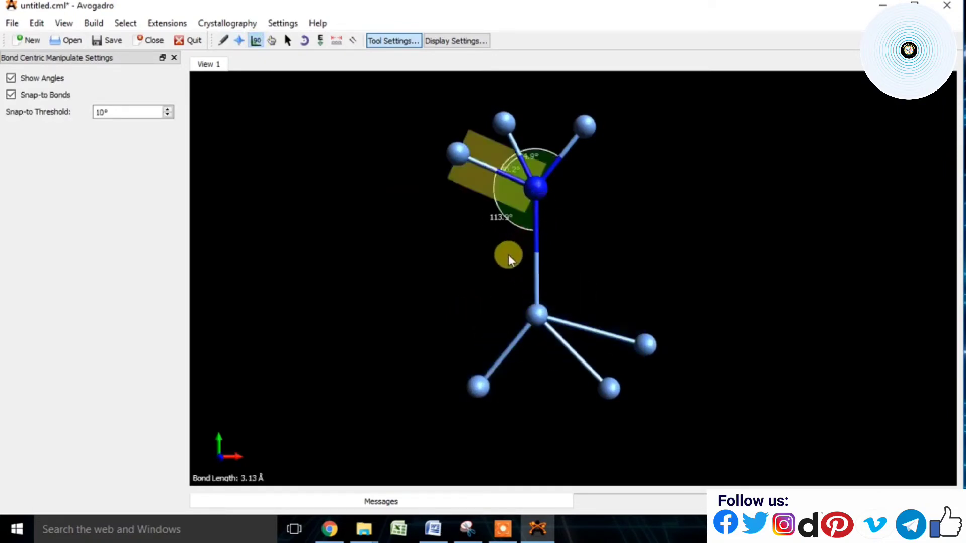
click(575, 148)
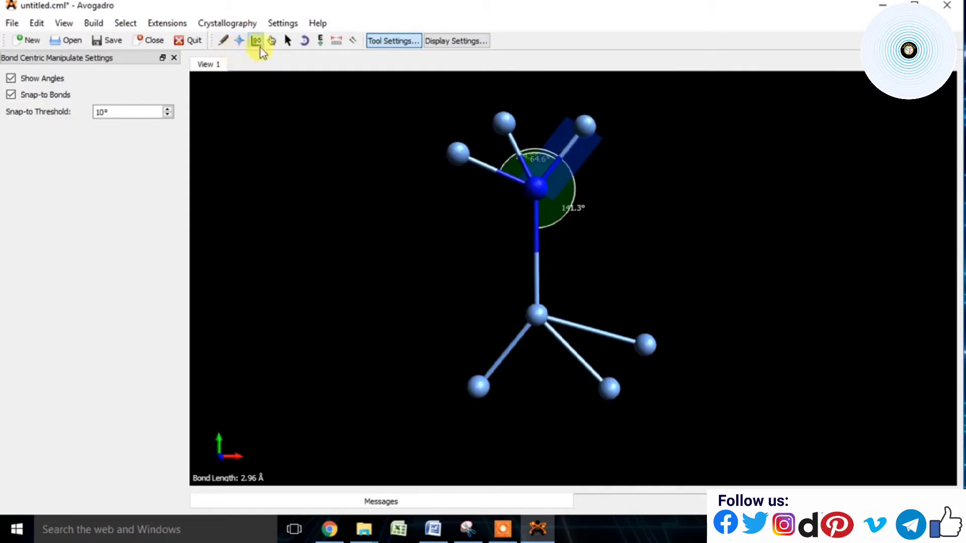
Step: Use the Manipulate tool to move the three lower fluorine atoms closer to their central atom
click(272, 40)
mouse_move(481, 387)
mouse_down()
mouse_move(469, 375)
mouse_move(481, 368)
mouse_up()
drag(610, 389, 583, 369)
drag(644, 345, 609, 348)
drag(535, 244, 540, 254)
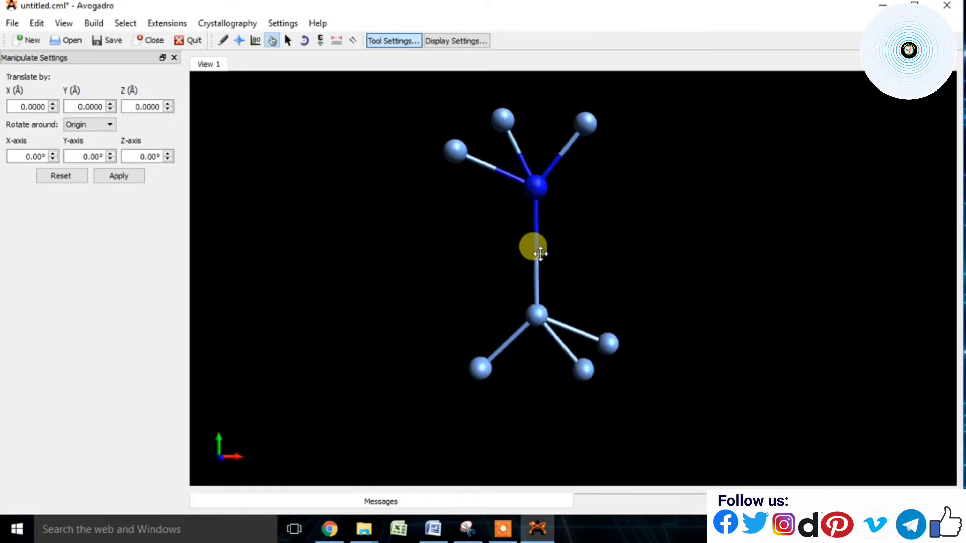
Step: Move the atoms on the nitrogen inward and bring the lower central atom and its fluorines closer to the nitrogen
drag(462, 148, 512, 131)
drag(589, 127, 580, 141)
drag(531, 302, 545, 278)
drag(487, 371, 500, 318)
drag(573, 366, 591, 302)
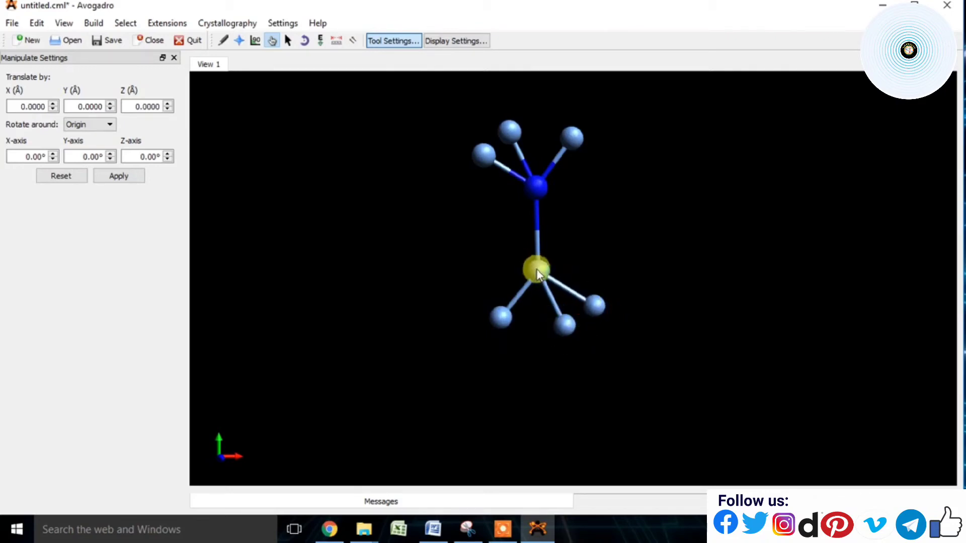
double_click(536, 268)
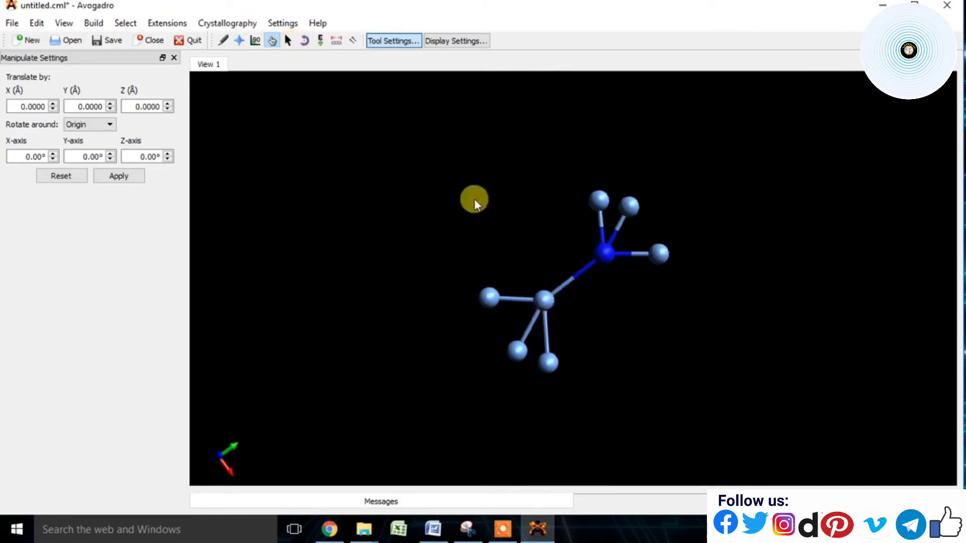
Step: Undo the atom moves and the boron's replacement, and pull the outer fluorine atoms closer to the boron and nitrogen
key(ctrl+z)
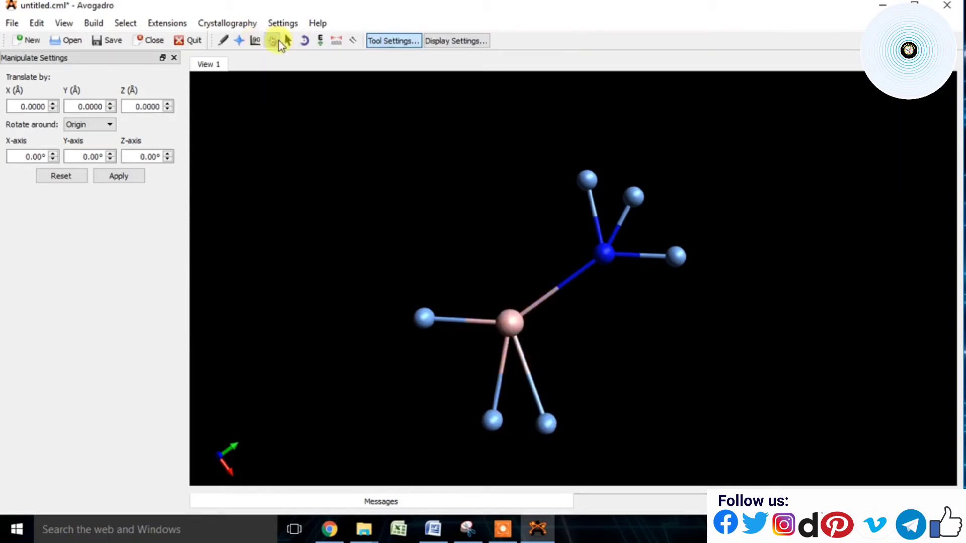
drag(494, 417, 498, 396)
drag(543, 422, 529, 393)
drag(427, 318, 454, 323)
drag(589, 181, 591, 189)
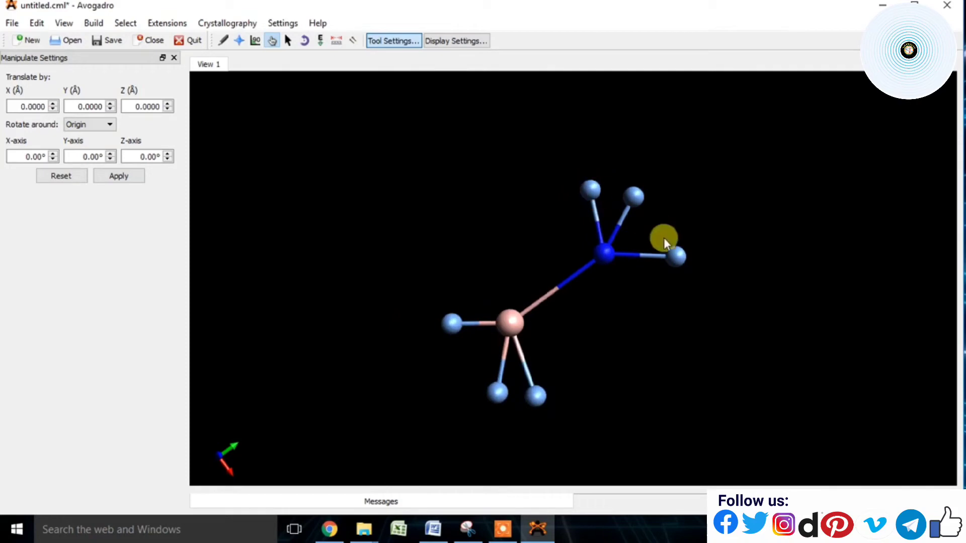
drag(674, 252, 656, 270)
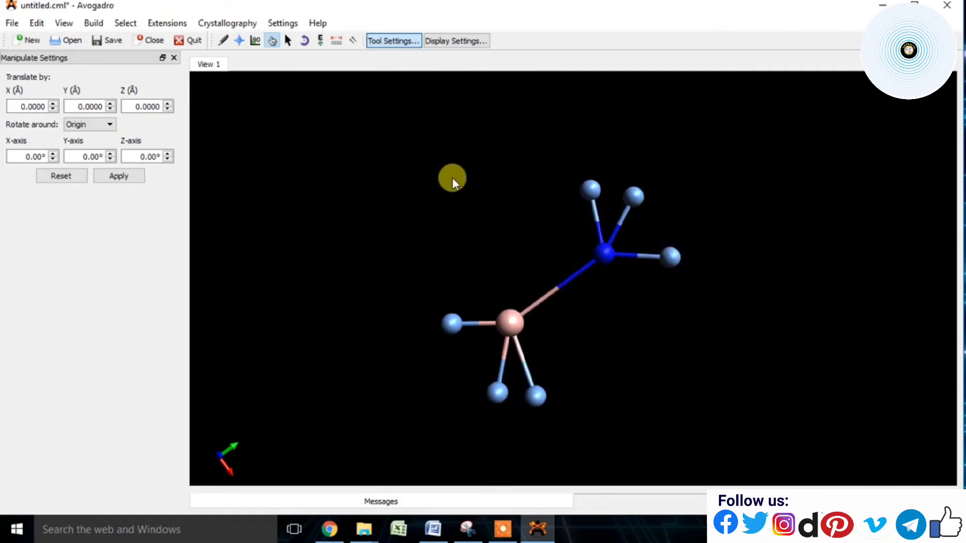
Step: Select the whole molecule with the Selection tool in Atom/Bond mode and clear the selection
click(287, 40)
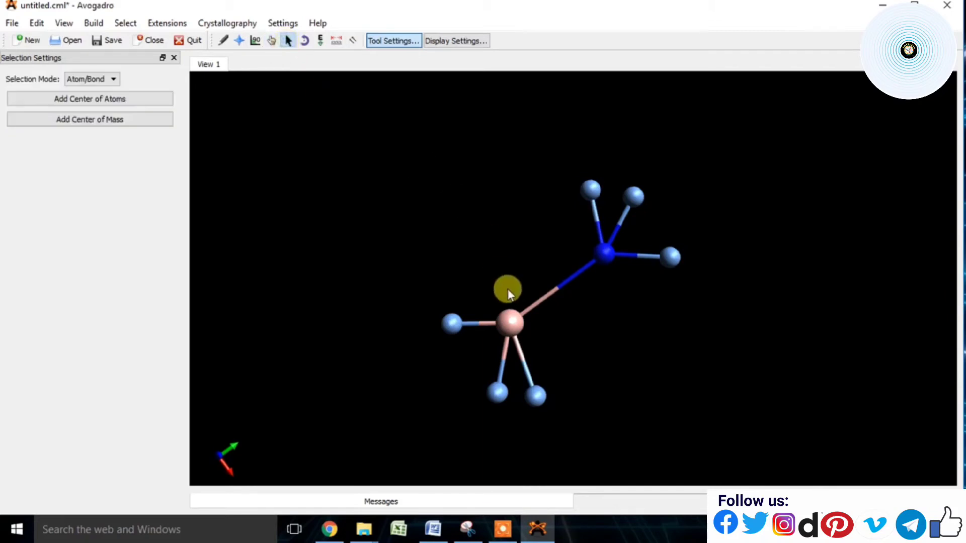
click(521, 302)
drag(394, 159, 721, 442)
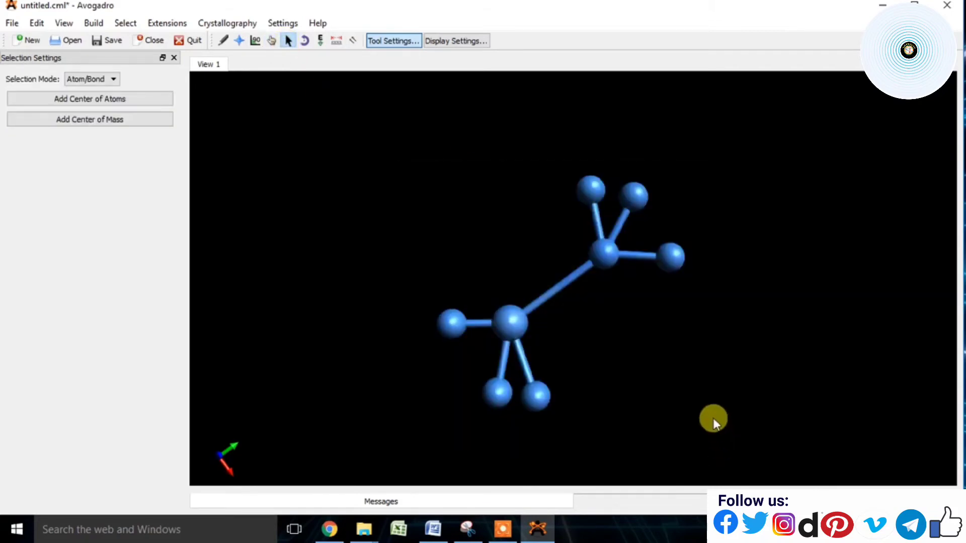
click(643, 356)
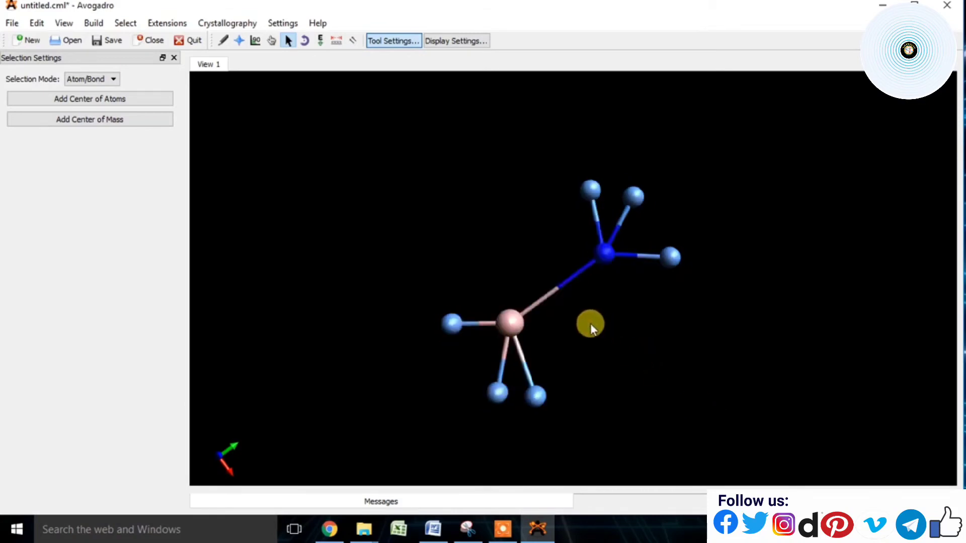
Step: Auto-rotate the molecule slowly about the z axis, stop the rotation and close the tool settings
click(306, 42)
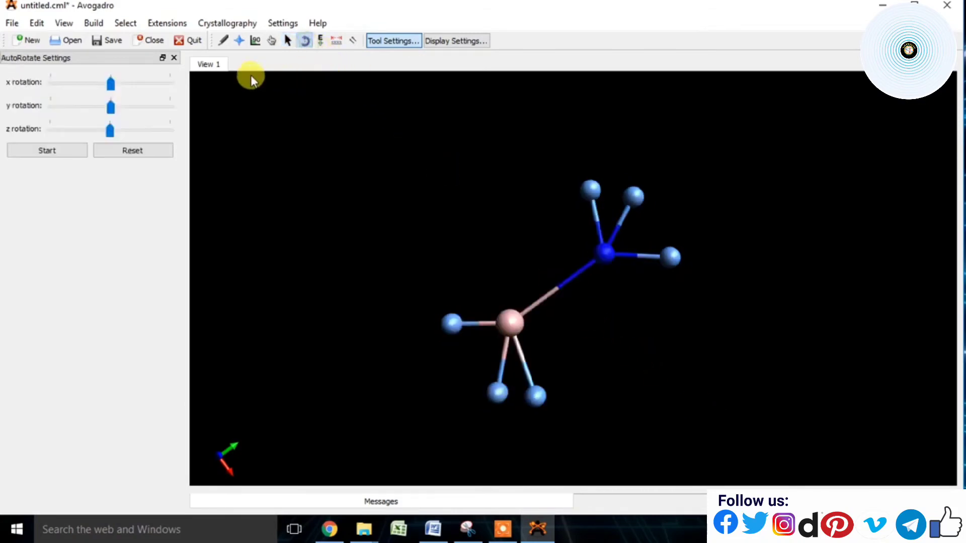
drag(106, 131, 96, 134)
click(71, 149)
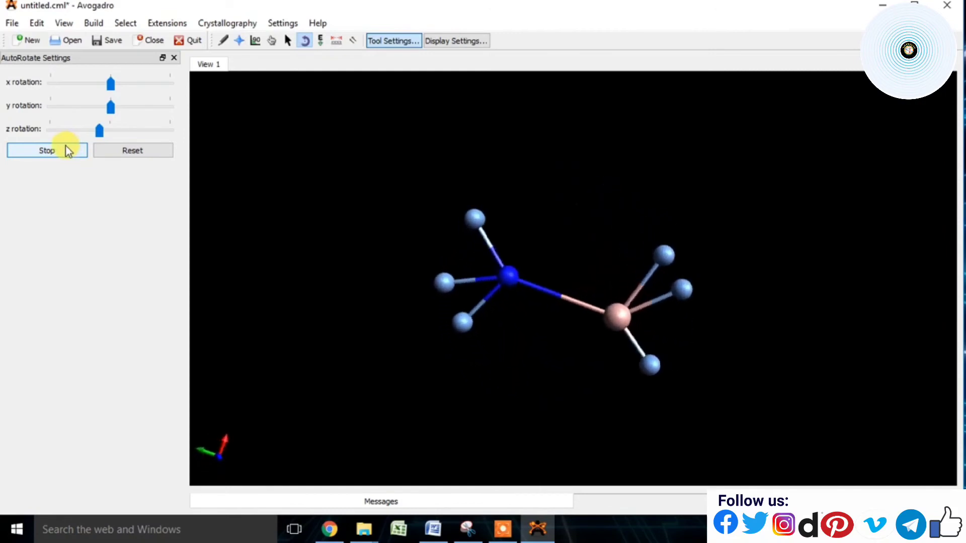
click(66, 148)
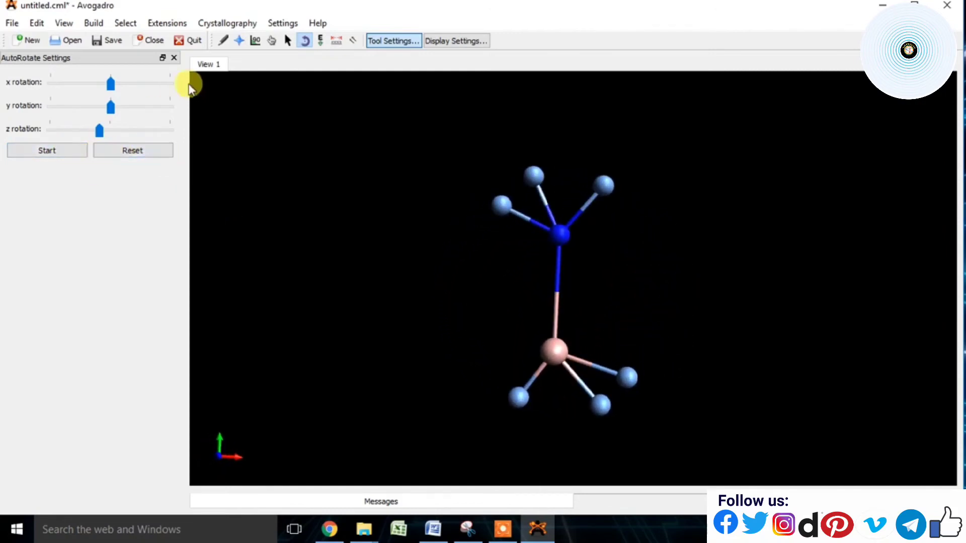
click(174, 58)
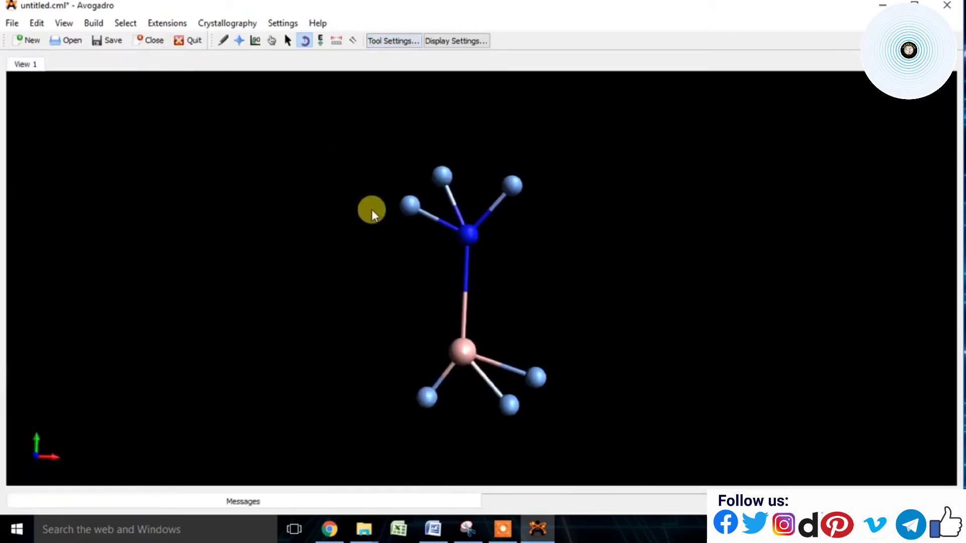
Step: Measure the distances, angle and dihedral between the nitrogen and the three atoms attached to it
scroll(373, 209, down, 1)
scroll(372, 210, up, 3)
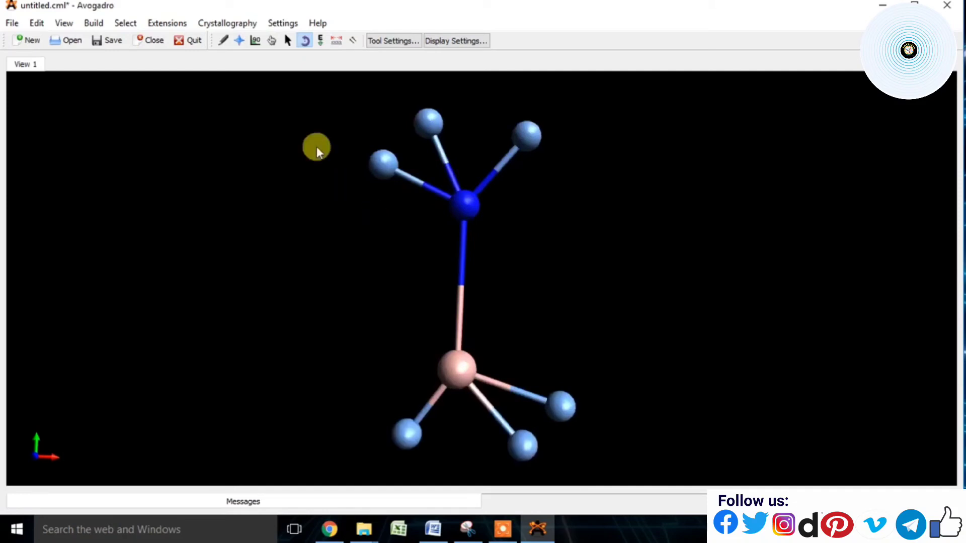
click(322, 43)
click(333, 43)
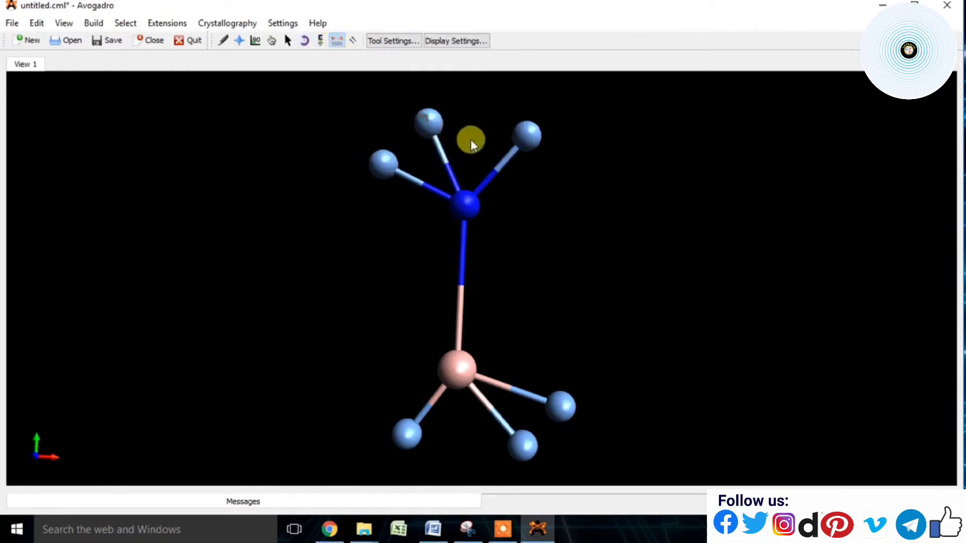
click(390, 173)
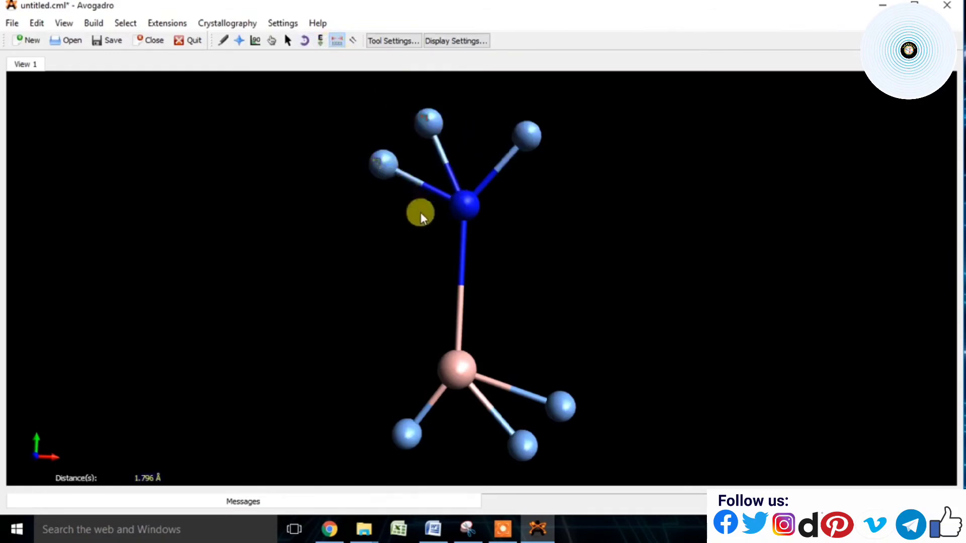
click(461, 210)
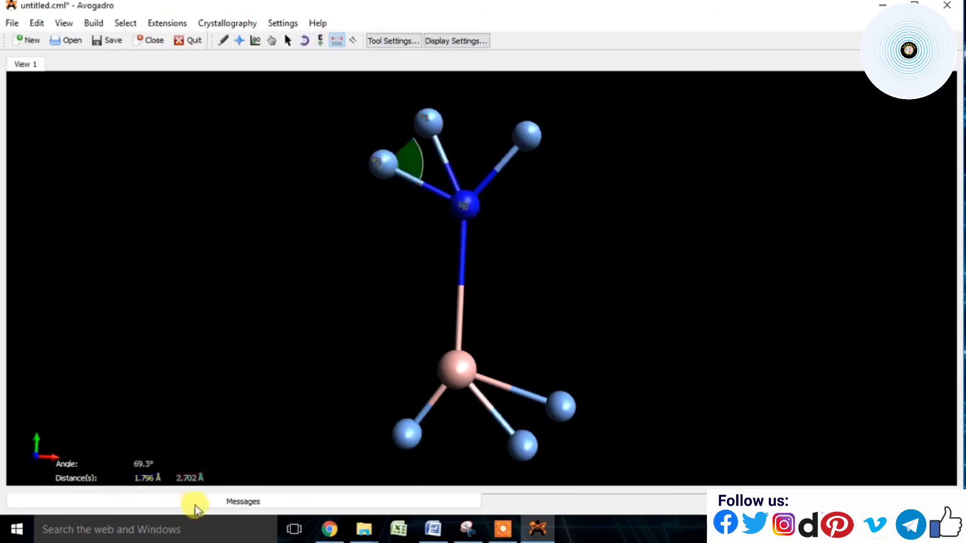
click(528, 137)
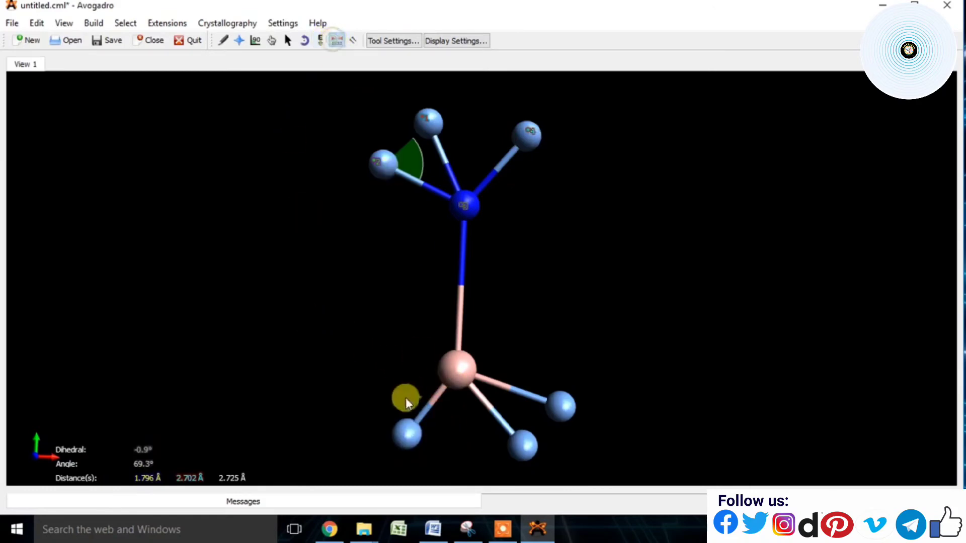
drag(404, 436, 407, 442)
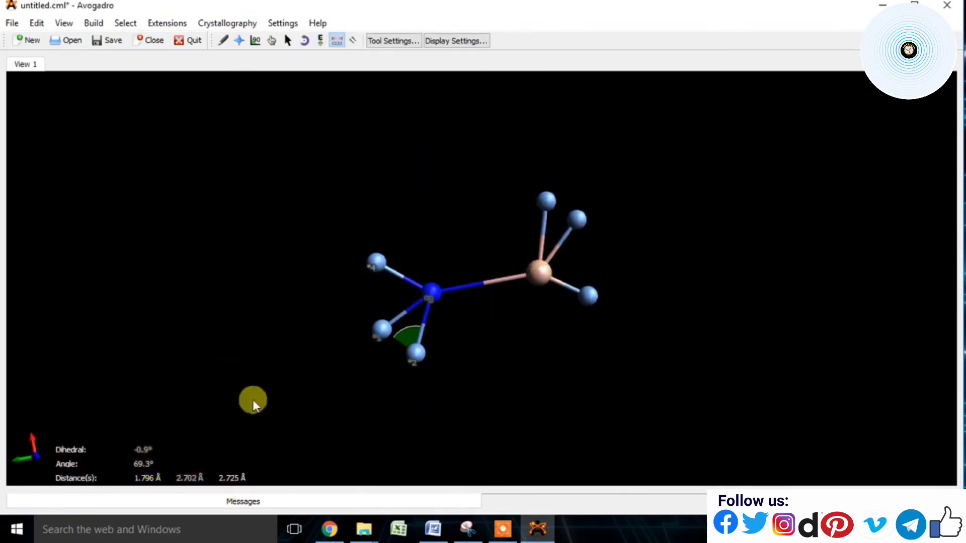
Step: Mark an outer fluorine and the nitrogen with the Align tool, and undo the inward moves of the fluorine atoms
click(355, 41)
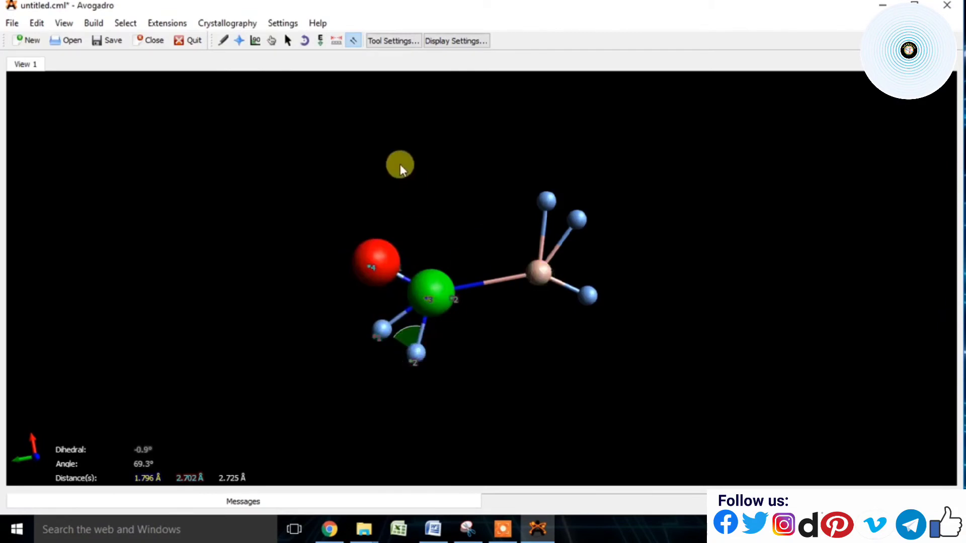
click(234, 43)
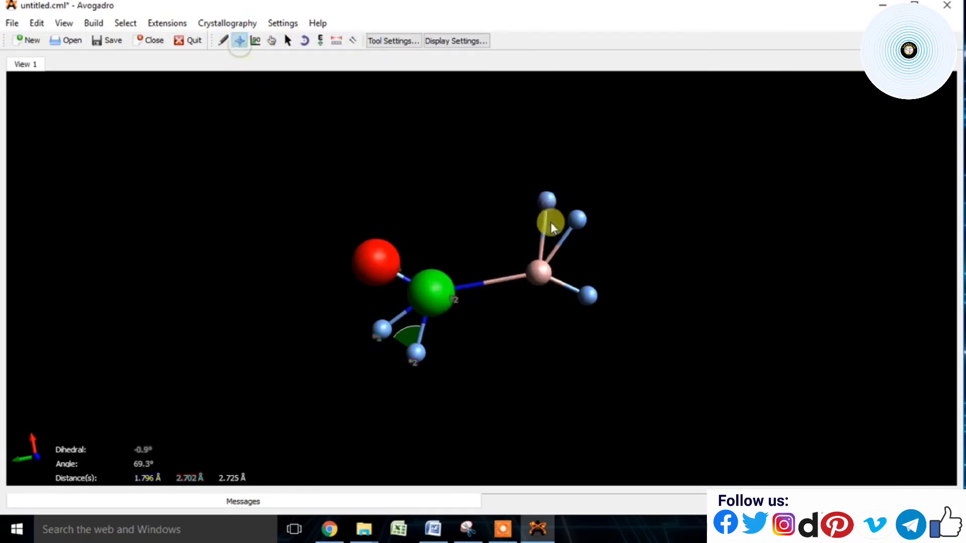
click(353, 40)
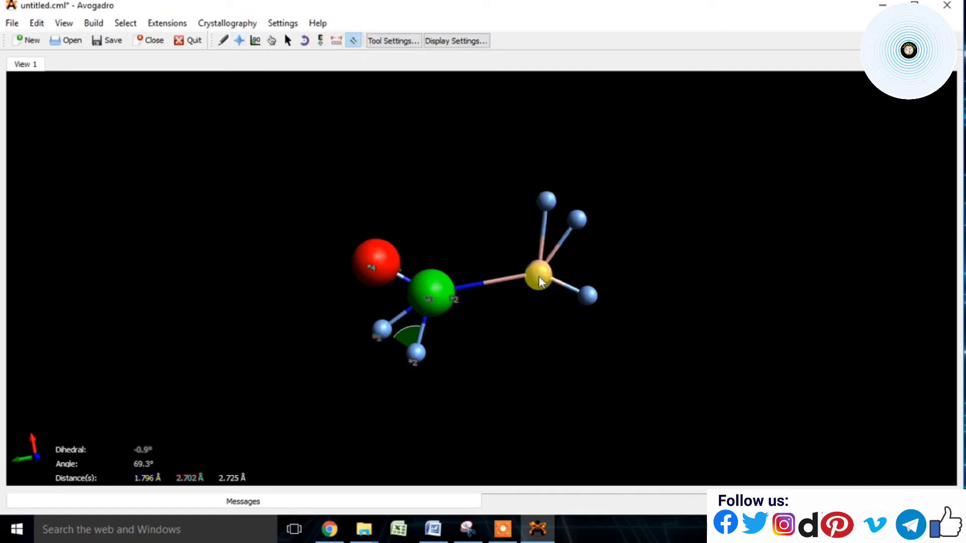
key(ctrl+z)
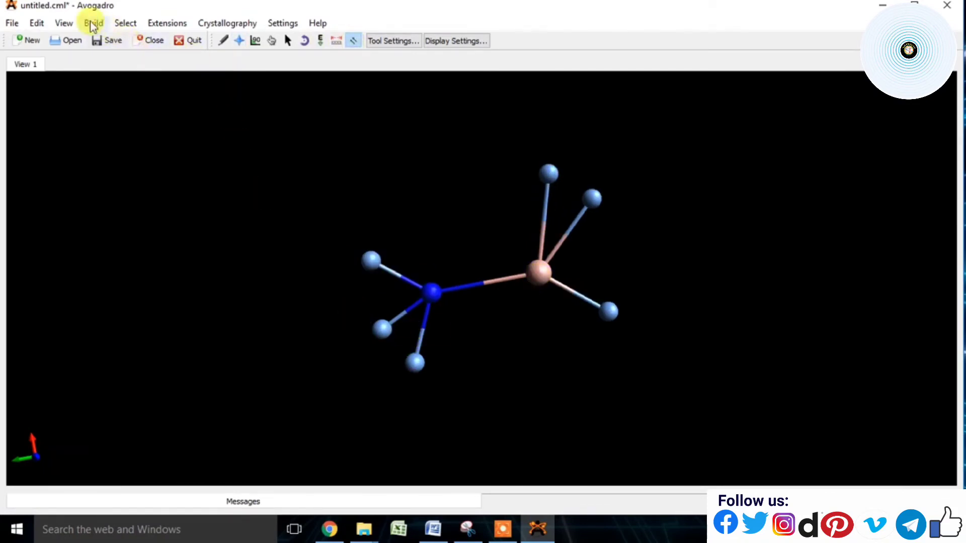
click(490, 525)
click(501, 506)
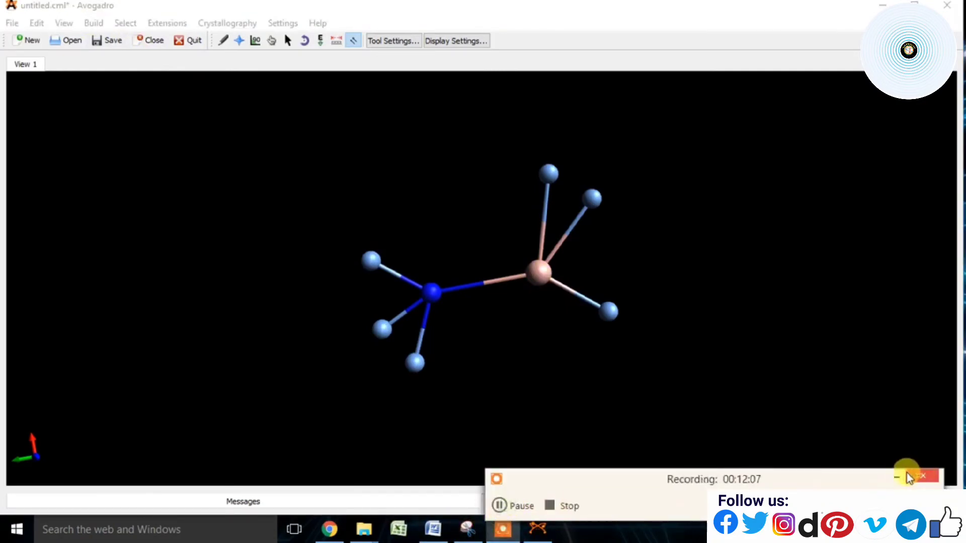
click(898, 477)
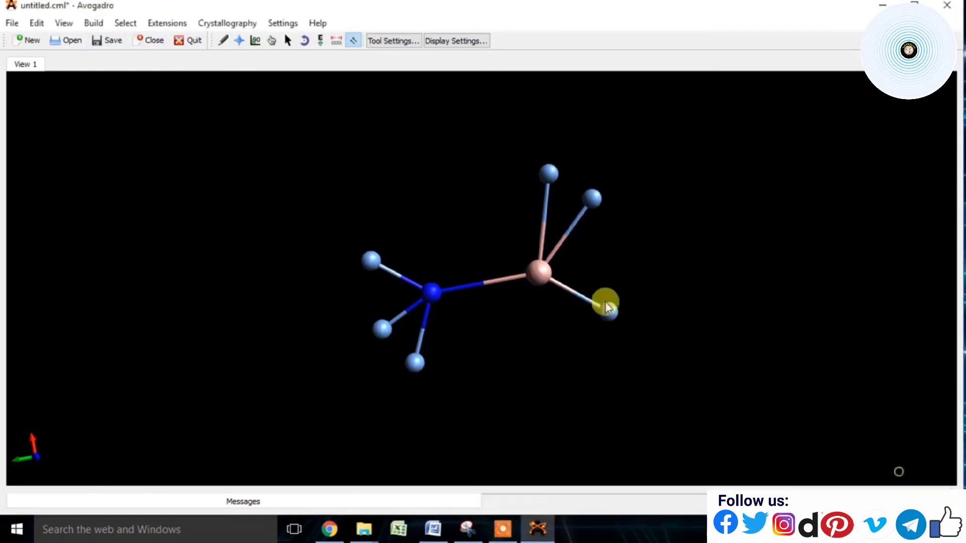
Step: View the molecule properties with the dialog moved clear of the model, and close the dialog
click(36, 23)
mouse_move(64, 22)
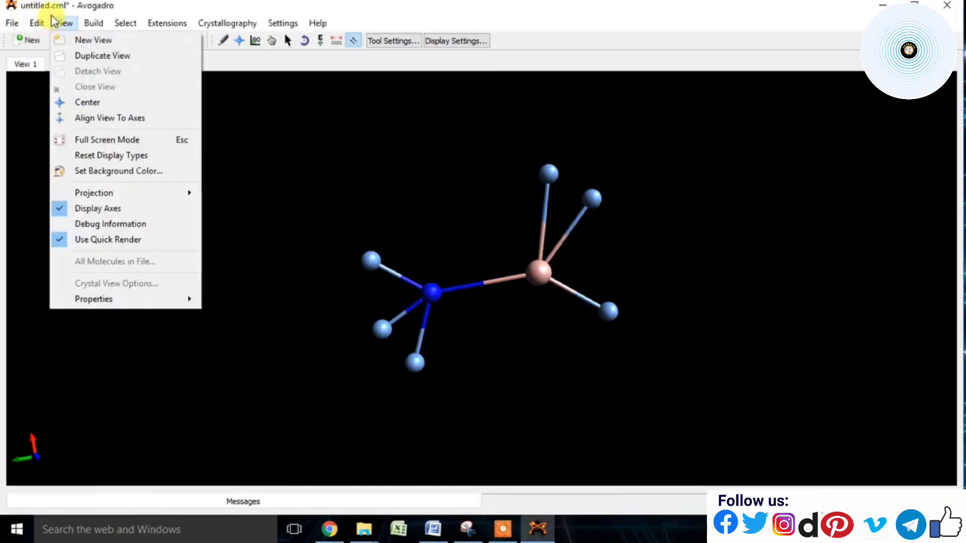
mouse_move(97, 301)
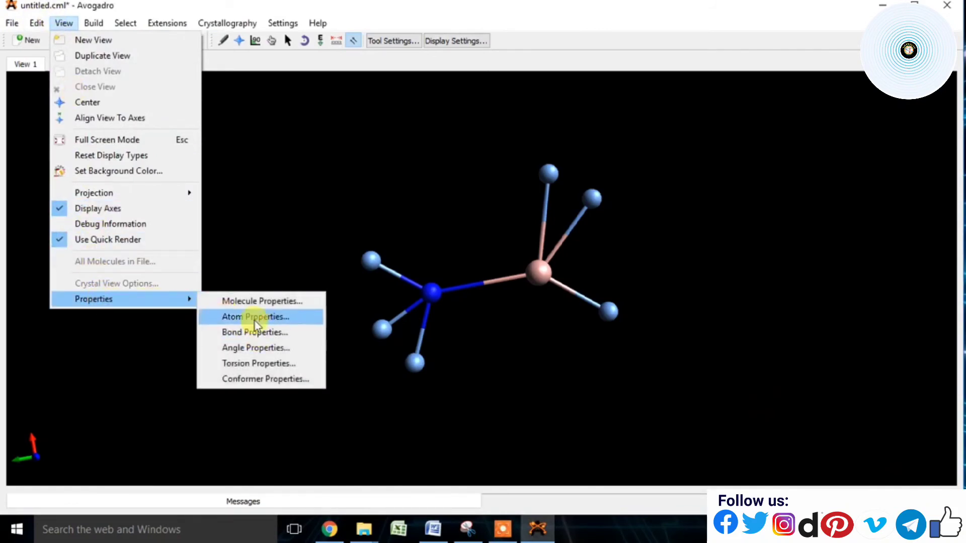
click(252, 302)
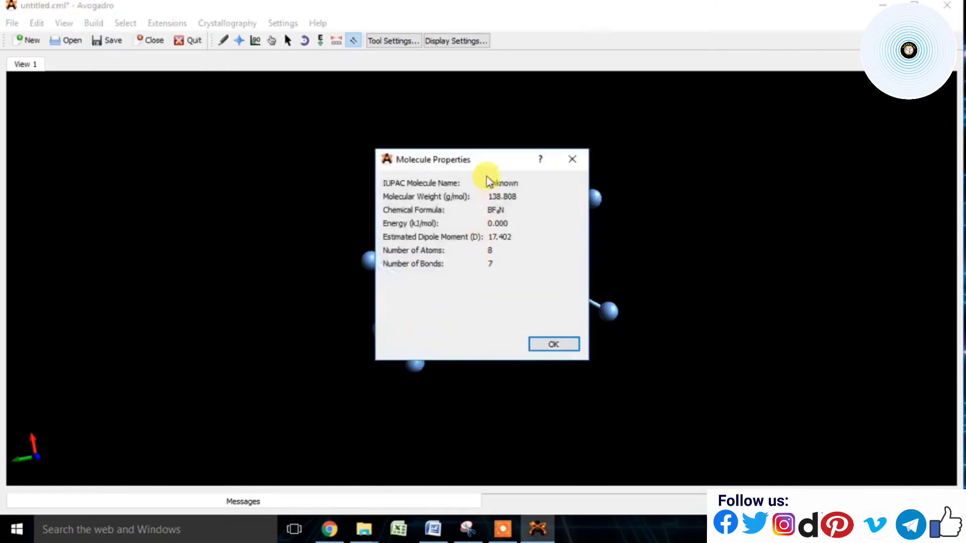
drag(471, 150, 243, 143)
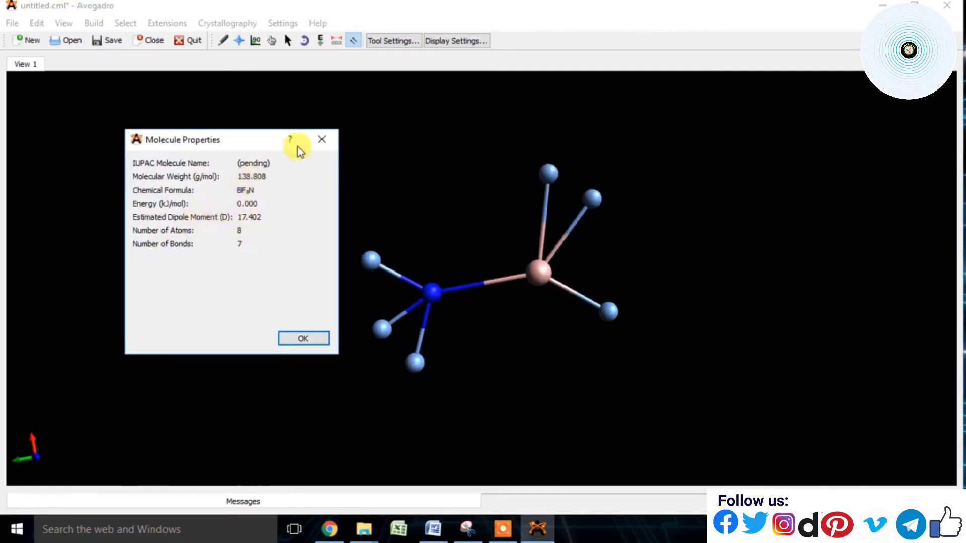
click(320, 140)
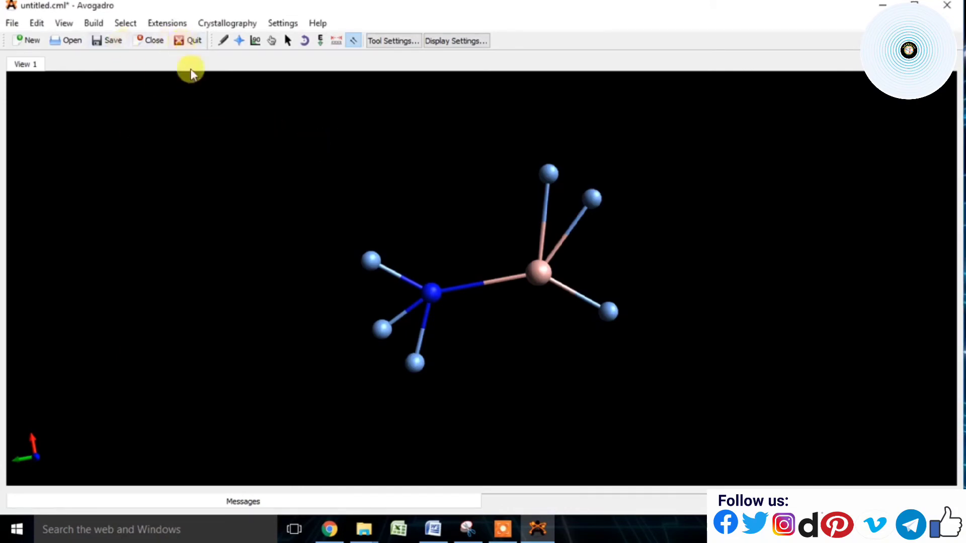
Step: Examine the atom properties table with its window moved aside and made slightly smaller, and close it
click(75, 23)
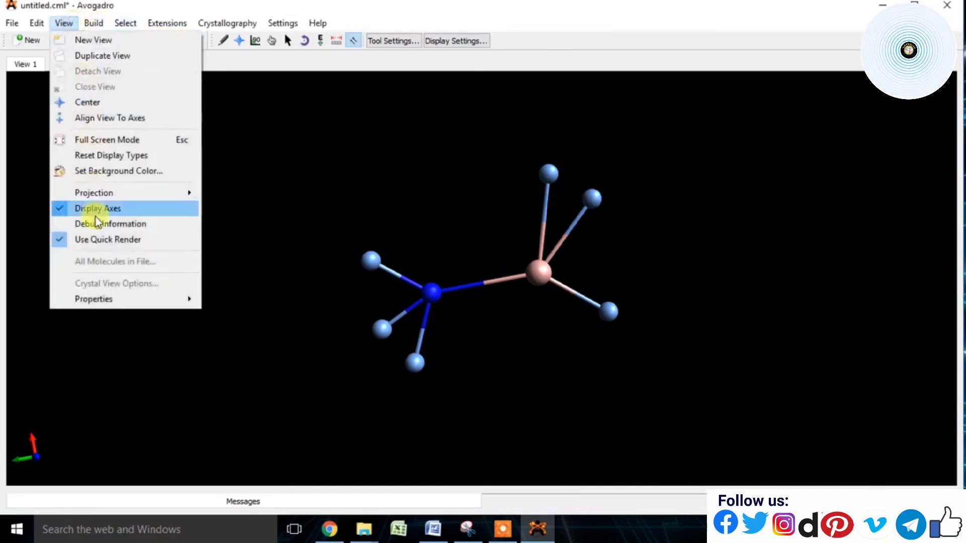
mouse_move(138, 299)
click(245, 317)
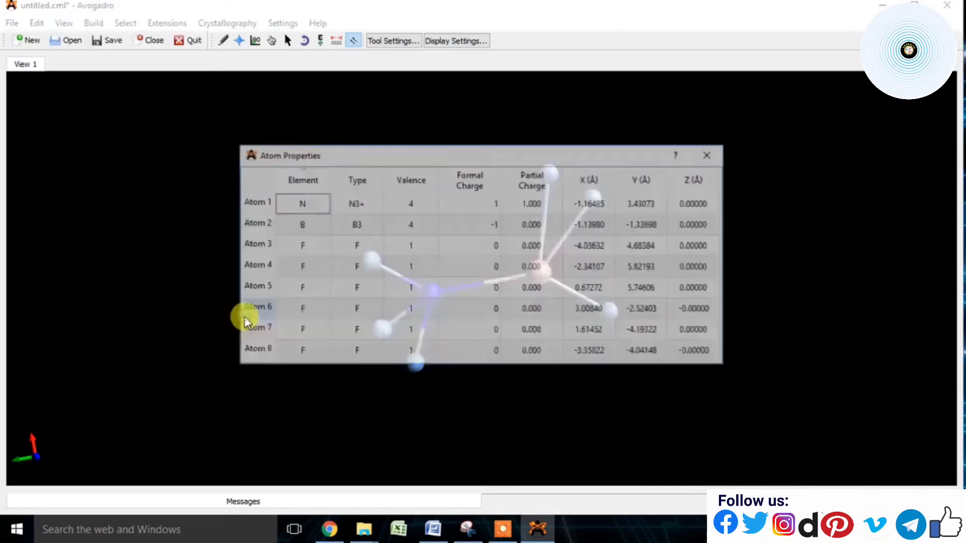
drag(455, 156, 274, 108)
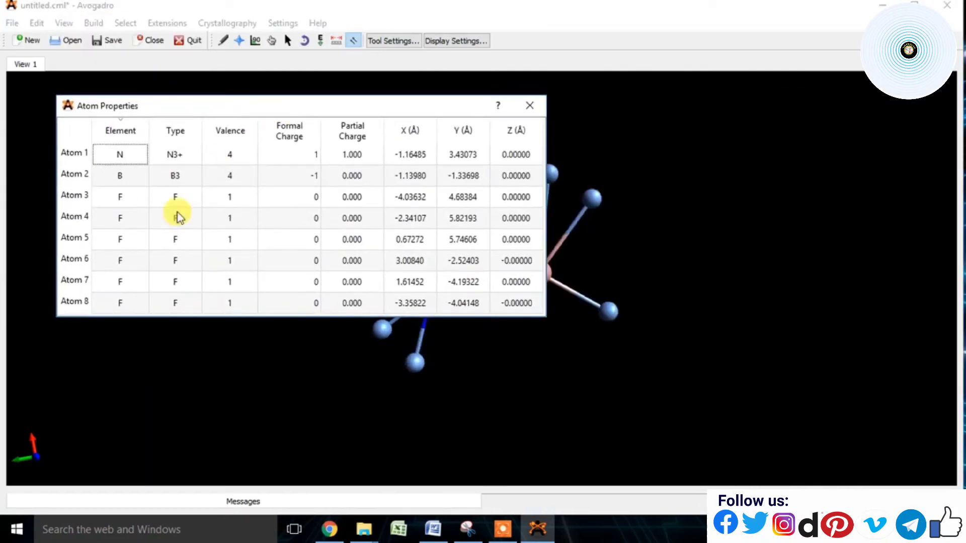
drag(544, 316, 517, 312)
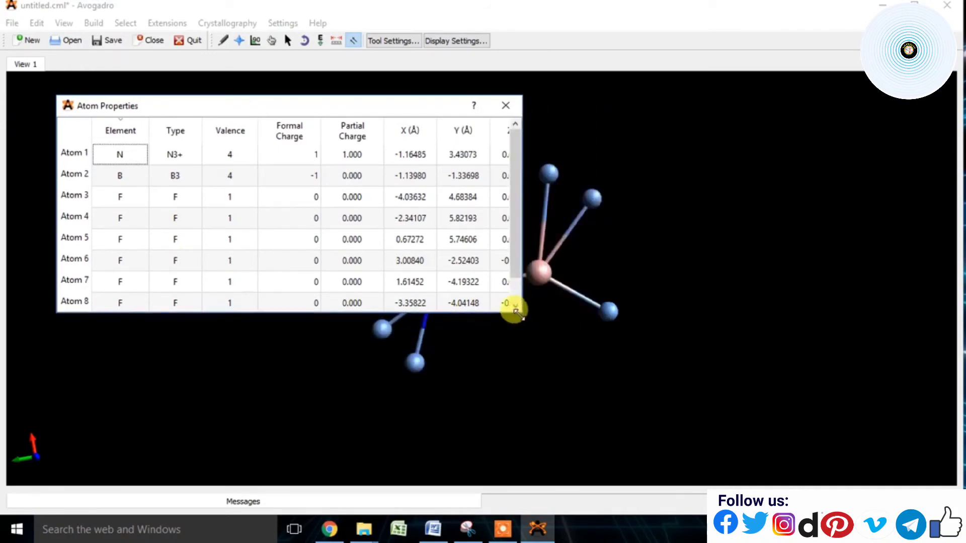
click(506, 105)
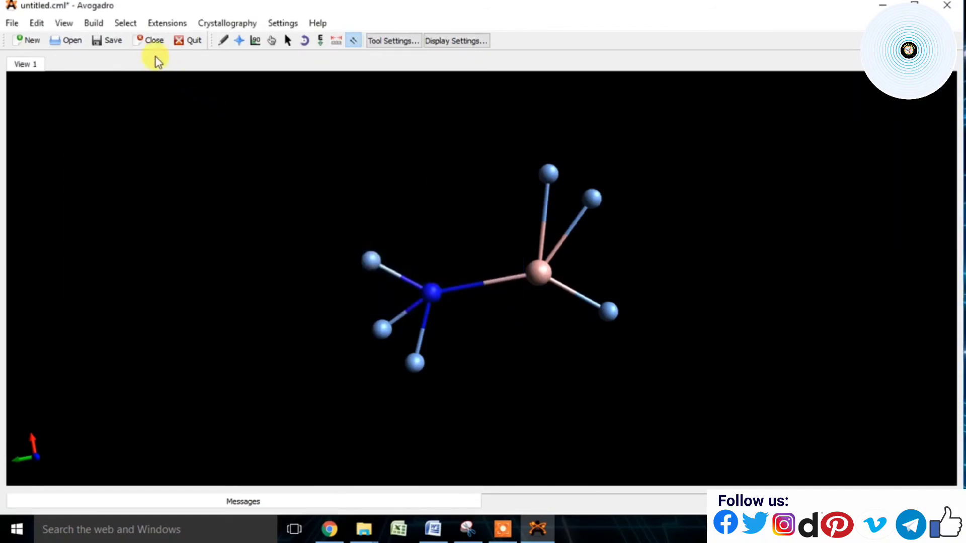
click(93, 24)
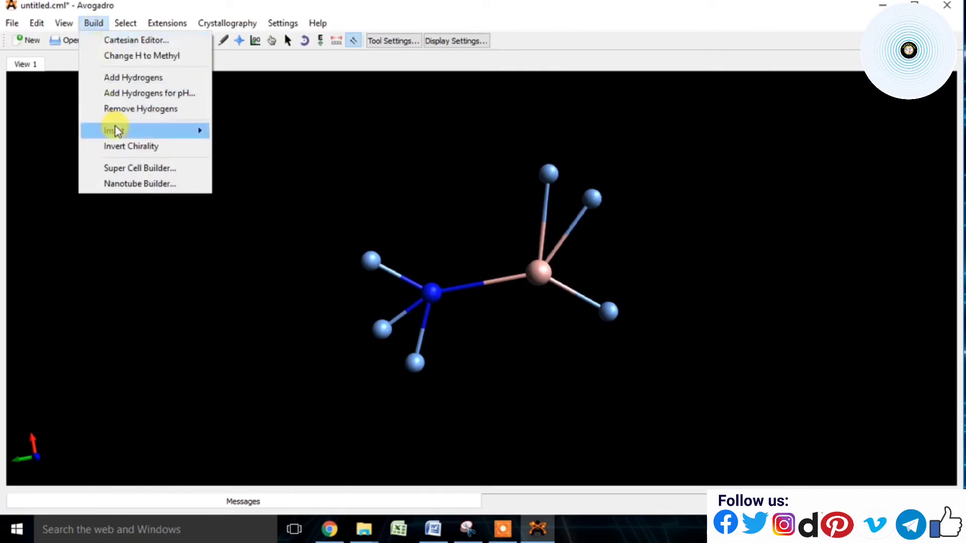
mouse_move(64, 23)
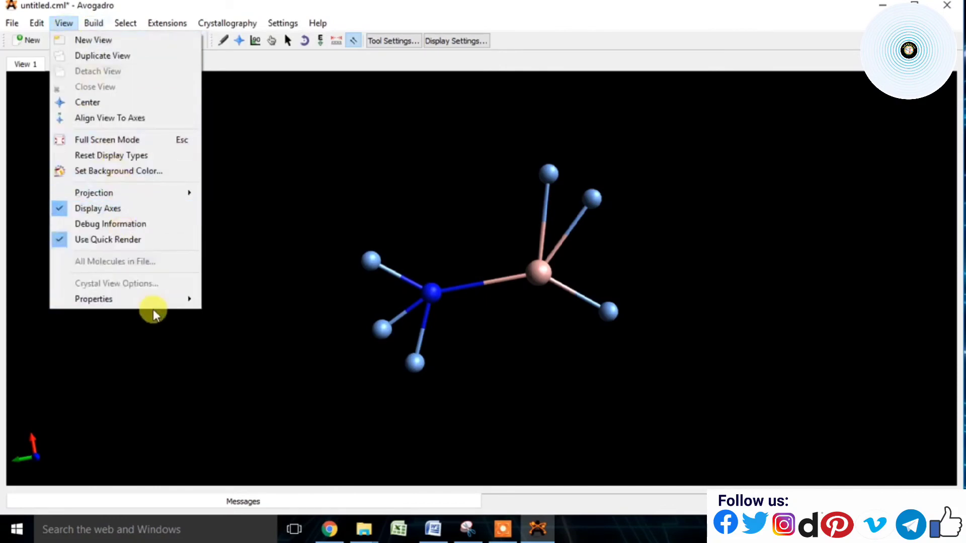
click(432, 191)
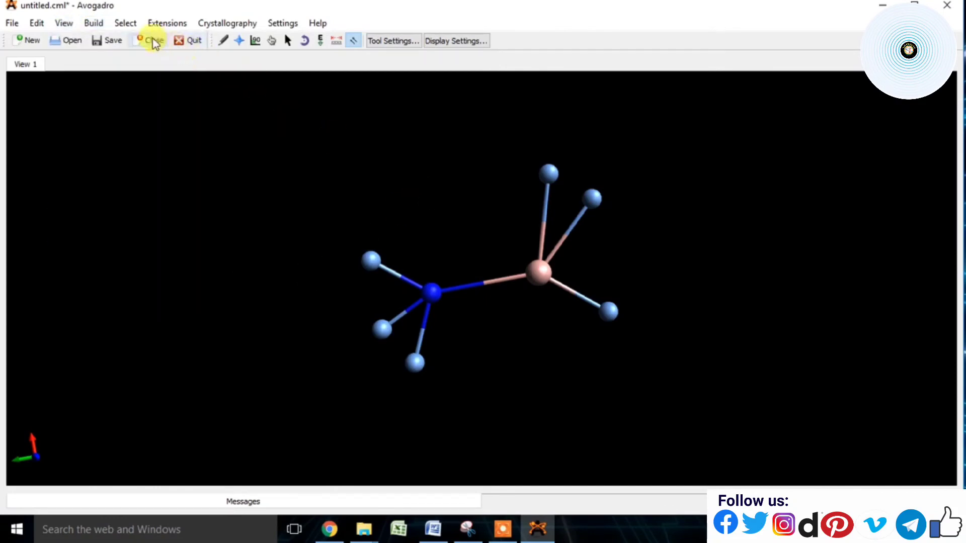
Step: Review the file formats offered for saving the molecule and close the dialog without saving
click(114, 41)
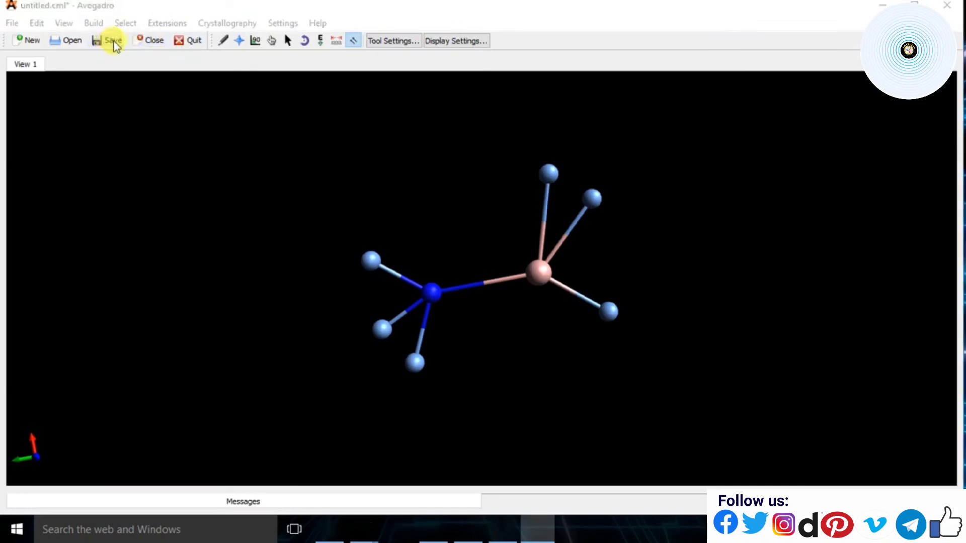
click(119, 304)
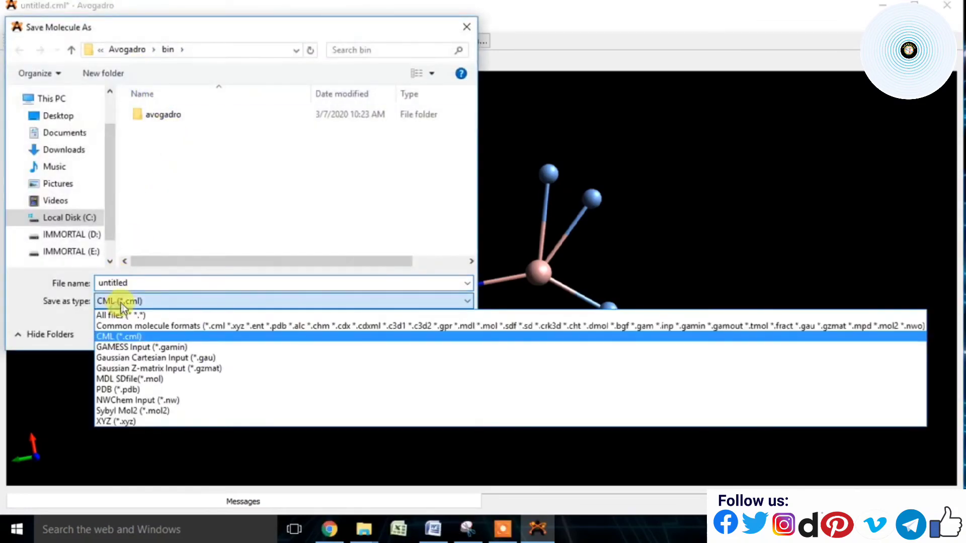
click(464, 31)
click(463, 28)
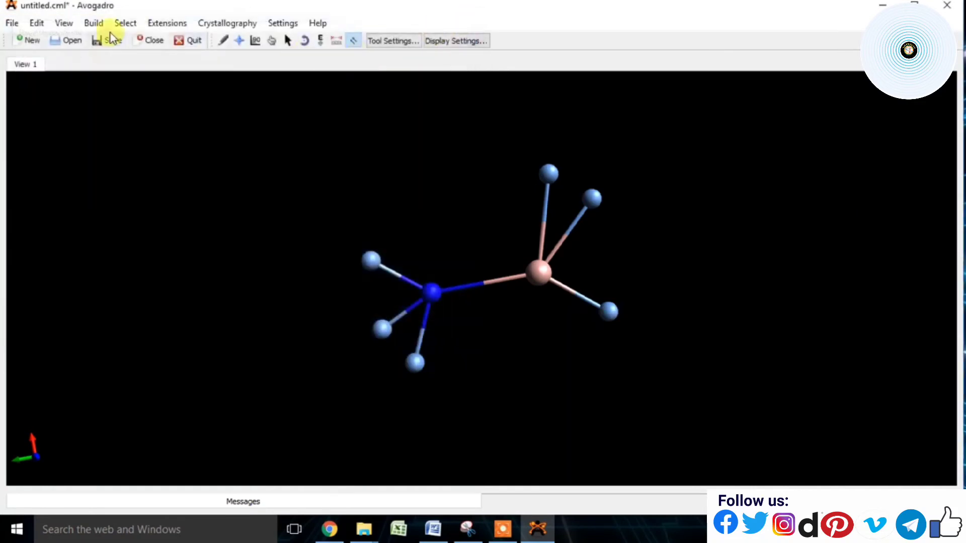
Step: Try to export the molecule as a JPEG image named untitled to the Desktop
click(94, 24)
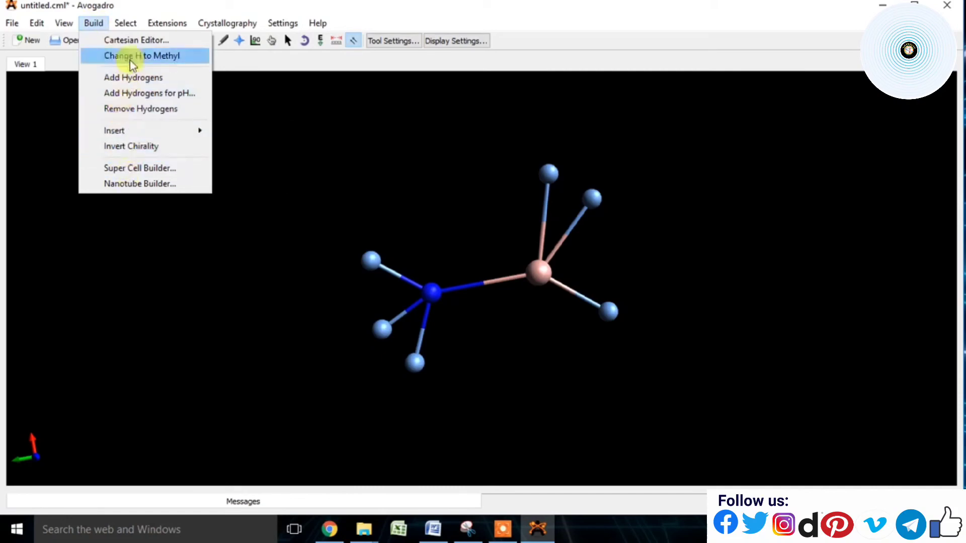
mouse_move(60, 24)
mouse_move(10, 23)
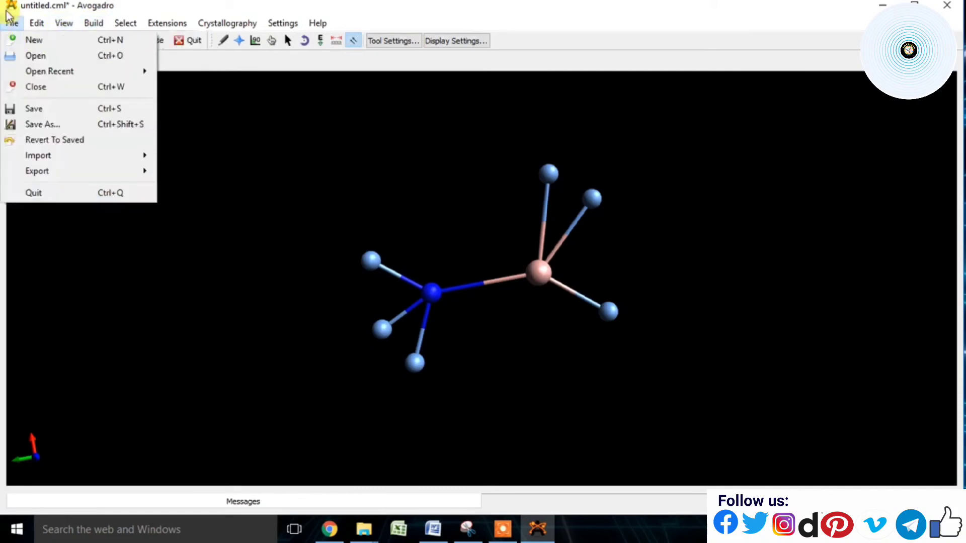
mouse_move(53, 167)
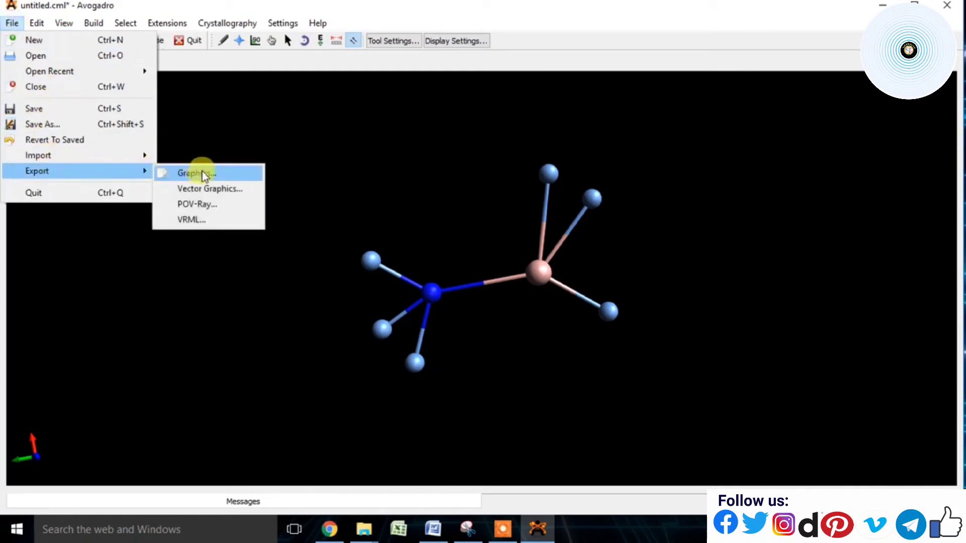
mouse_move(82, 155)
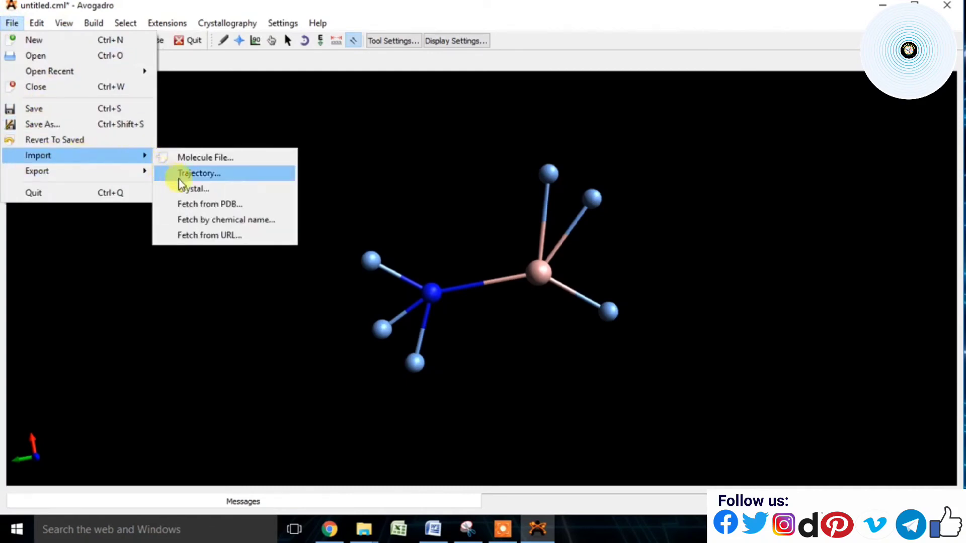
mouse_move(126, 179)
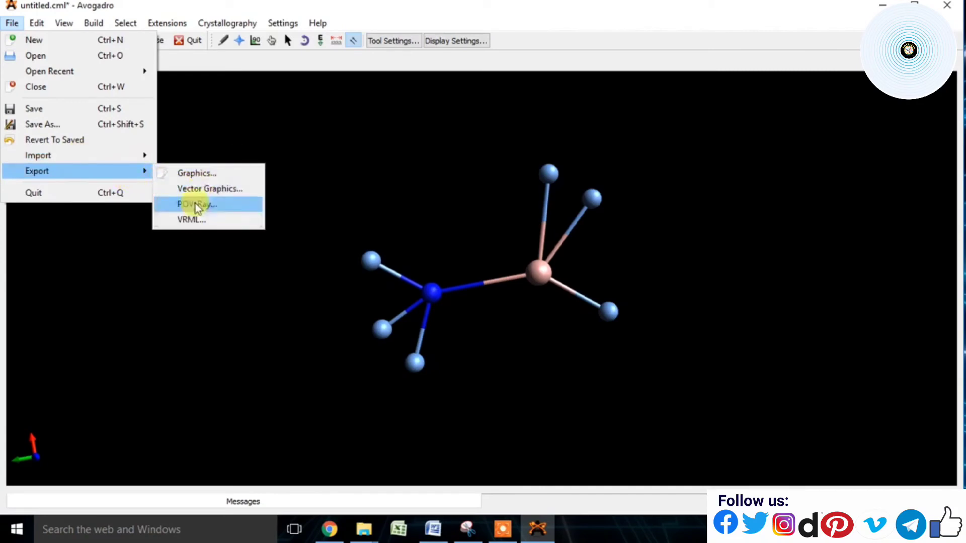
click(206, 174)
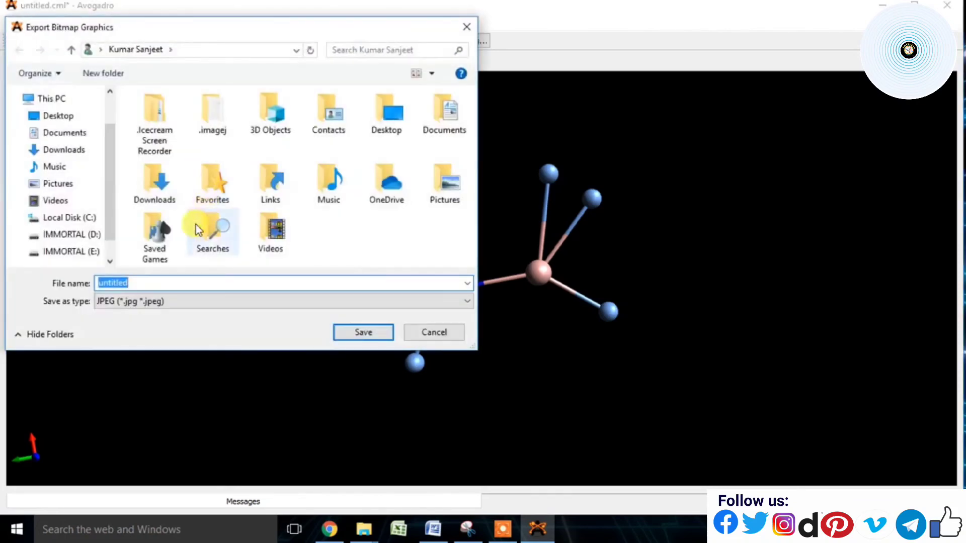
click(57, 116)
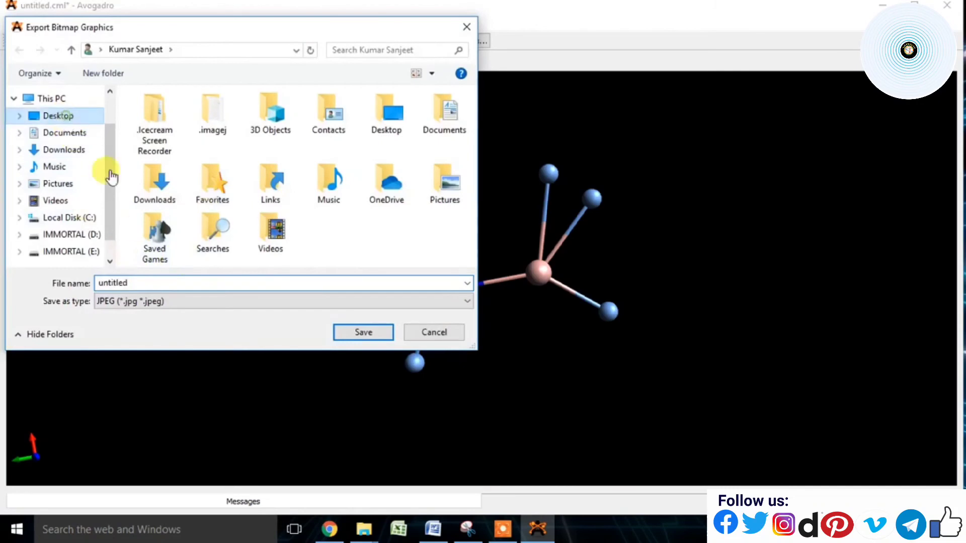
click(157, 302)
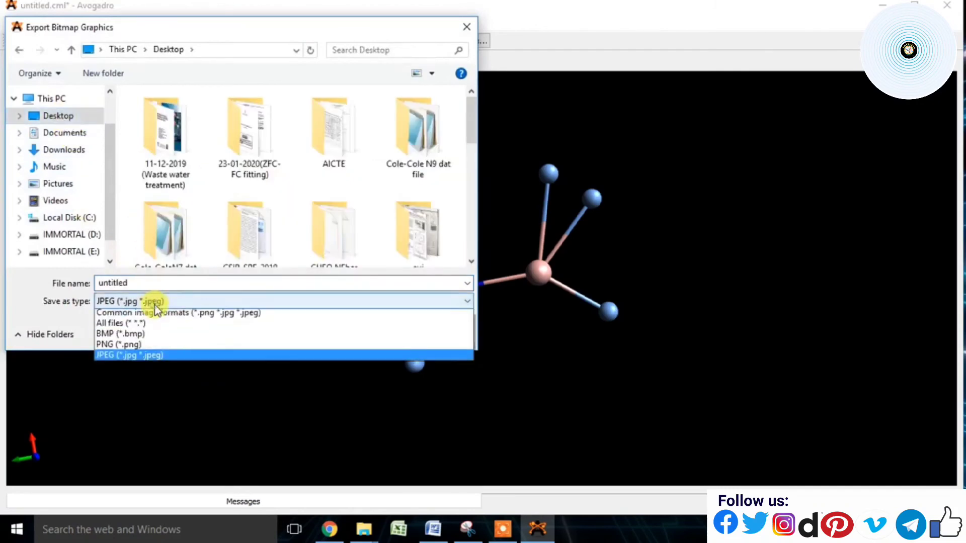
click(153, 361)
click(361, 332)
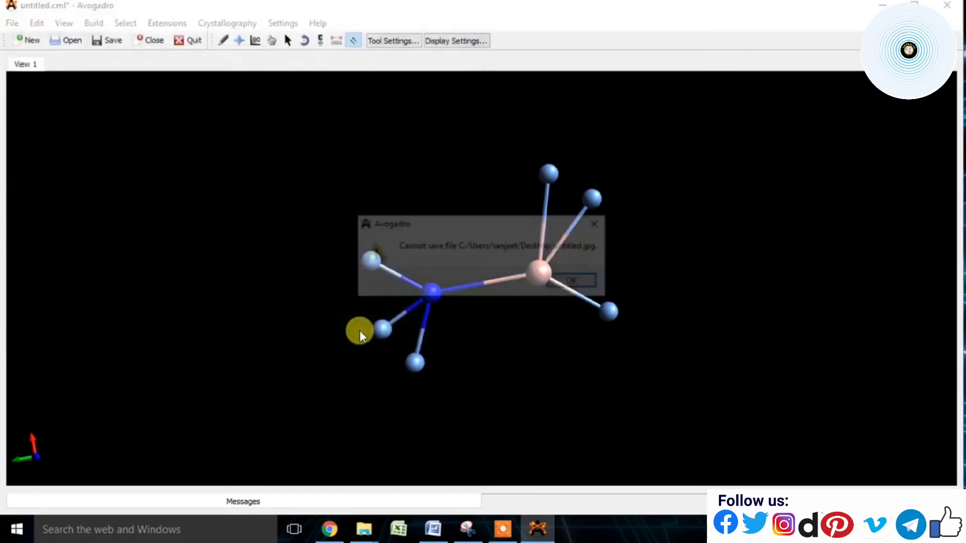
click(574, 283)
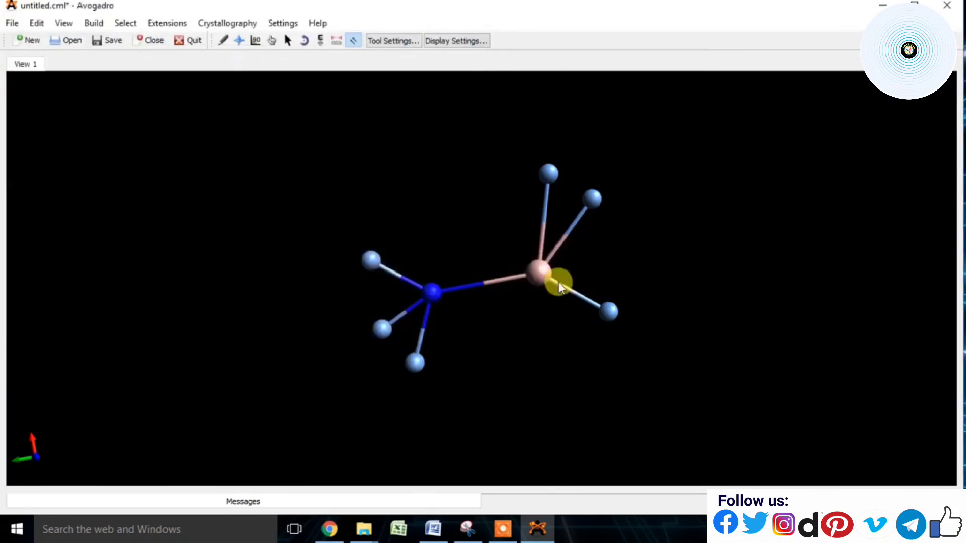
Step: Try to export the molecule as a JPEG bitmap image named BF6N in the default user folder
click(13, 23)
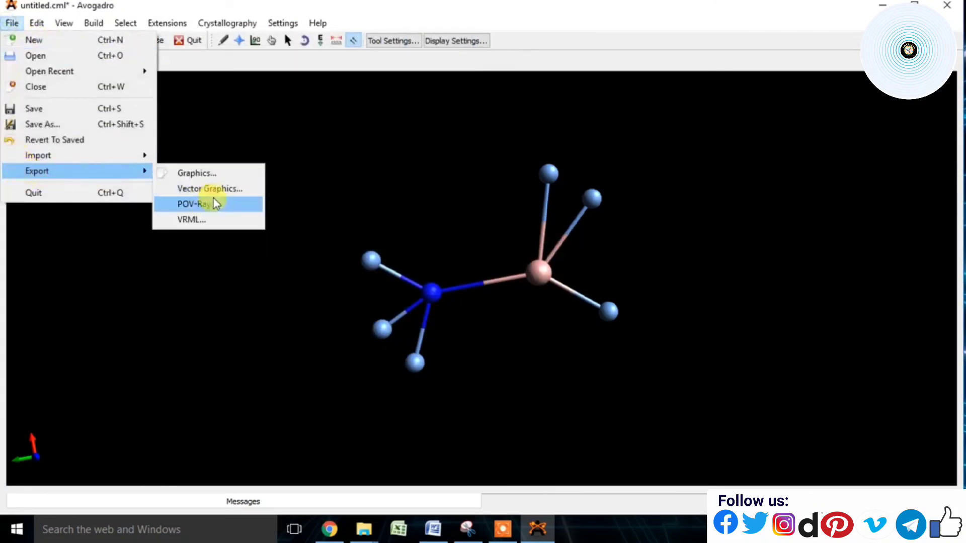
click(204, 173)
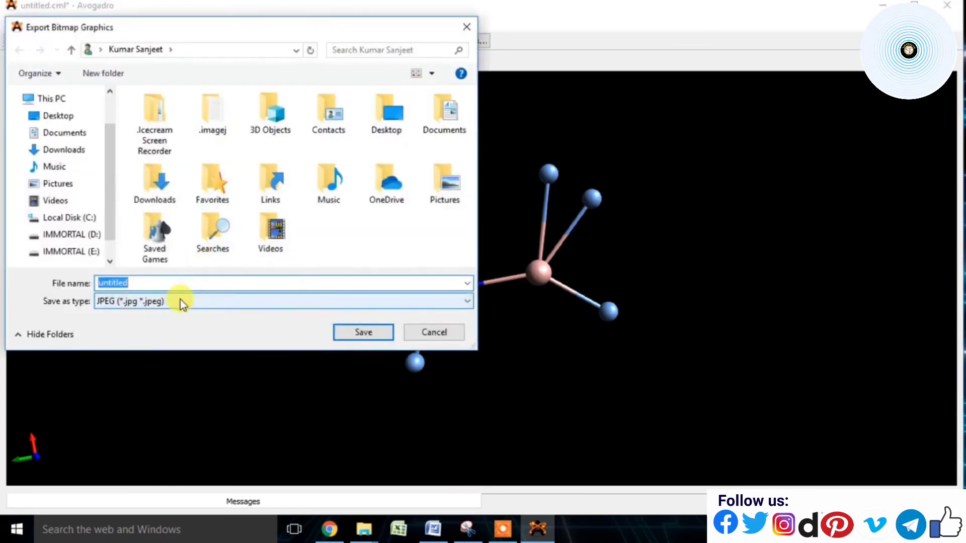
click(182, 284)
text(BF6N)
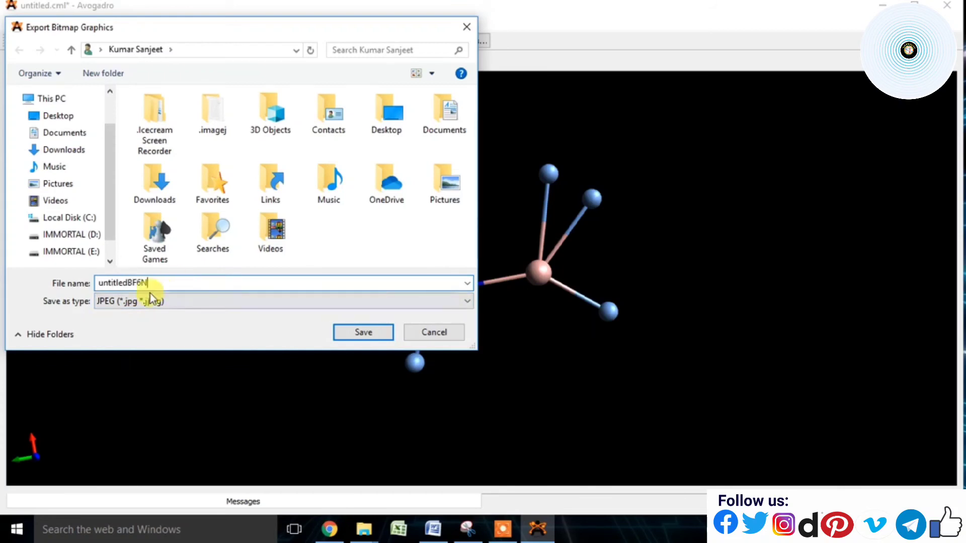
drag(128, 283, 99, 283)
key(BackSpace)
click(340, 333)
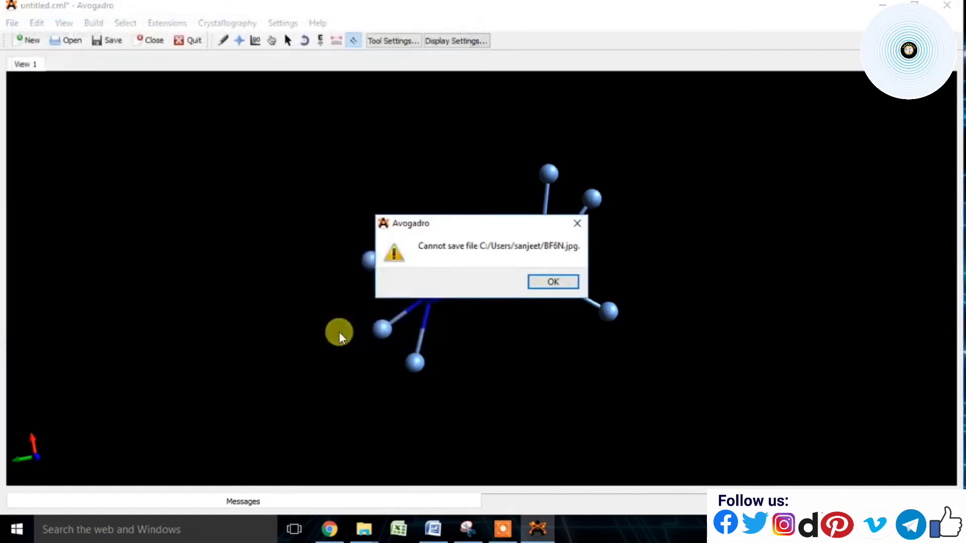
click(537, 282)
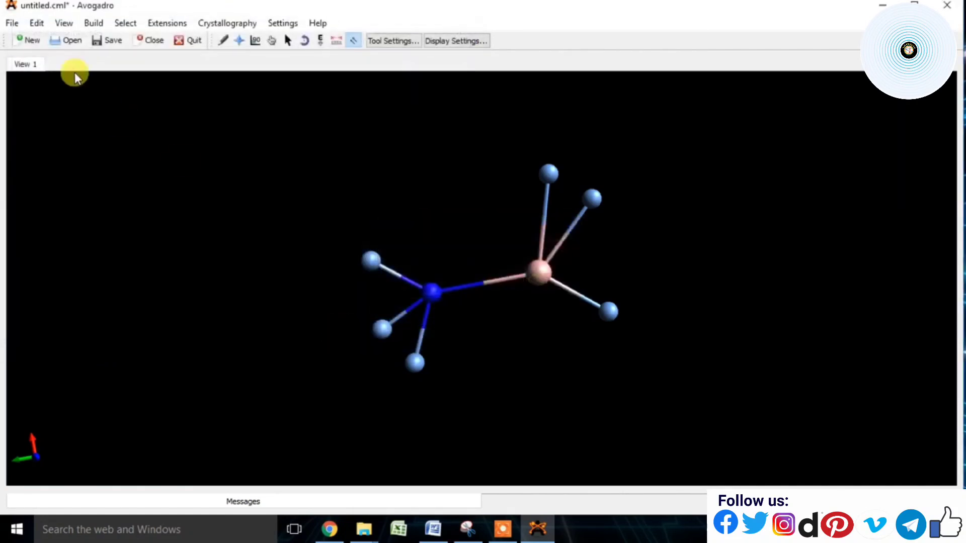
Step: Export the molecule as a BMP image named untitled in the default user folder
click(12, 23)
mouse_move(37, 171)
click(190, 176)
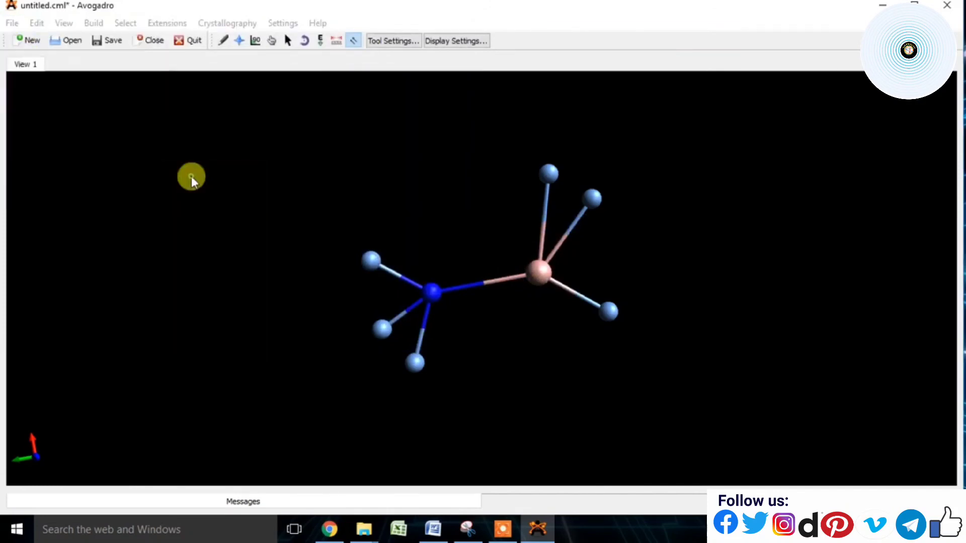
click(168, 301)
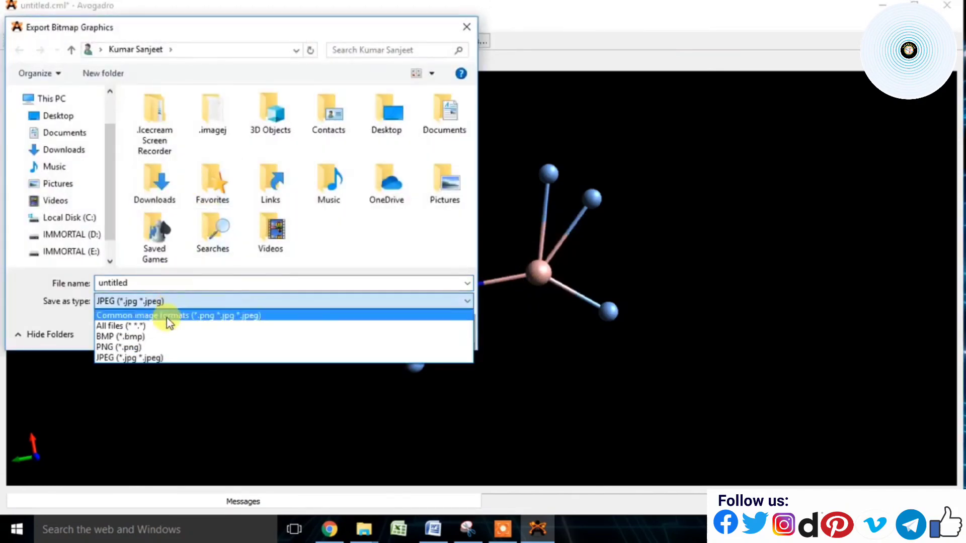
click(143, 338)
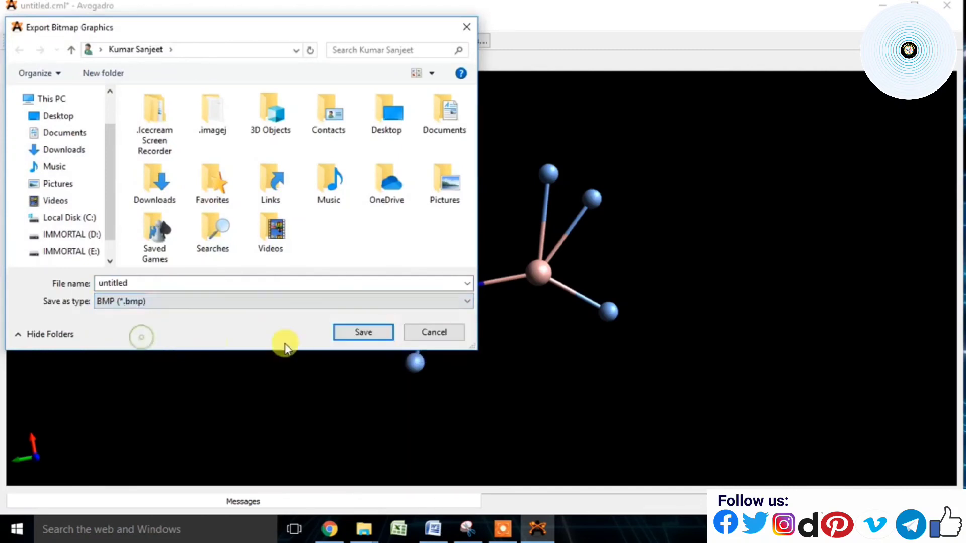
click(358, 334)
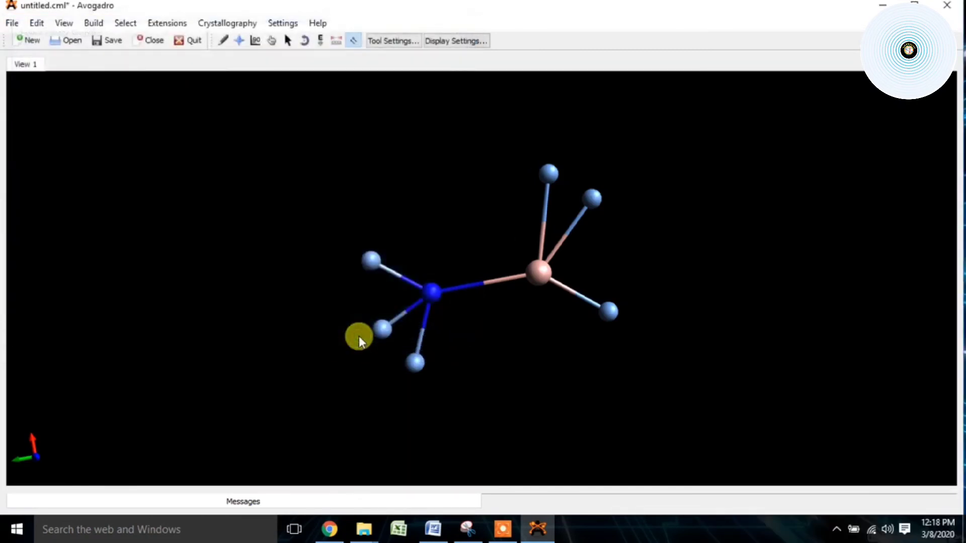
Step: Minimize the molecule window and refresh the desktop to look for the exported image
click(883, 5)
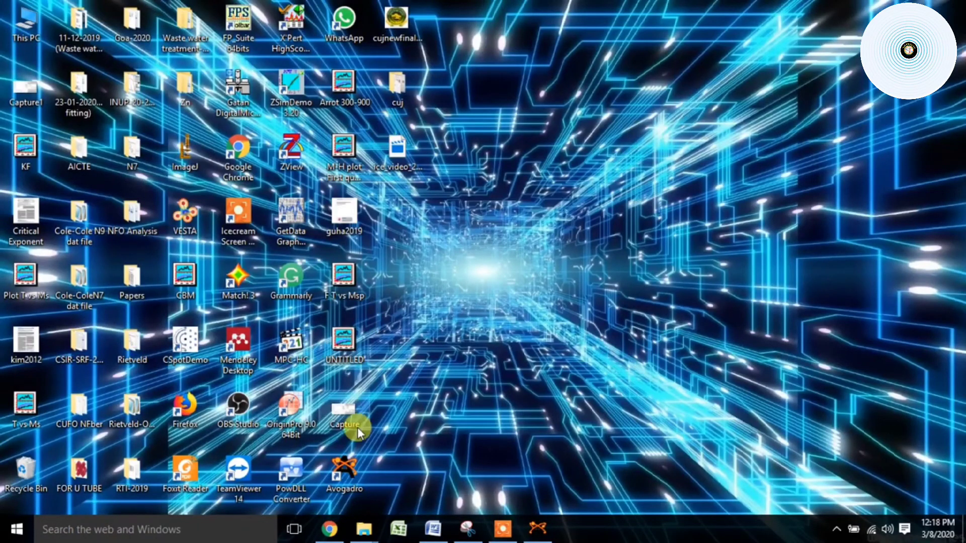
right_click(429, 375)
click(470, 217)
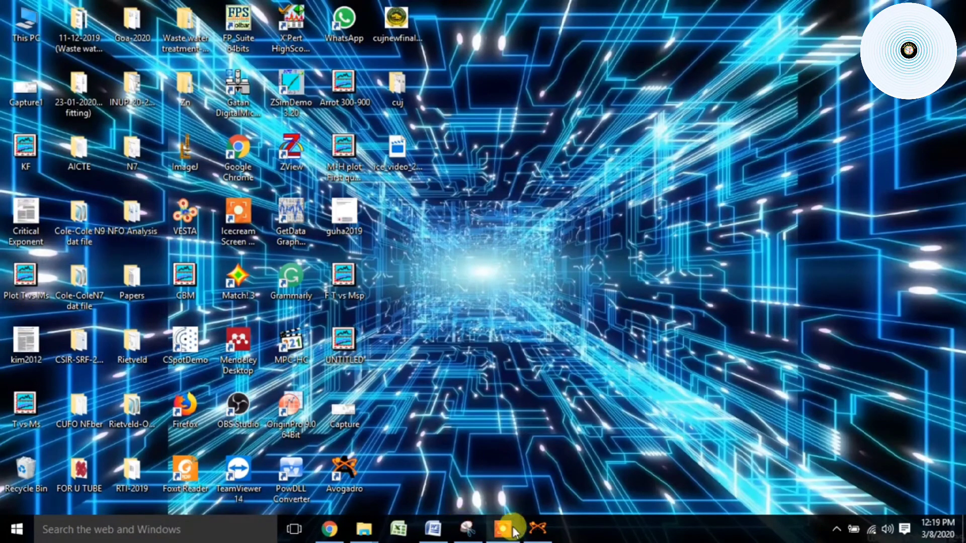
Step: Switch back to Avogadro and export the molecule as a BMP image named untitled to the Desktop
click(549, 527)
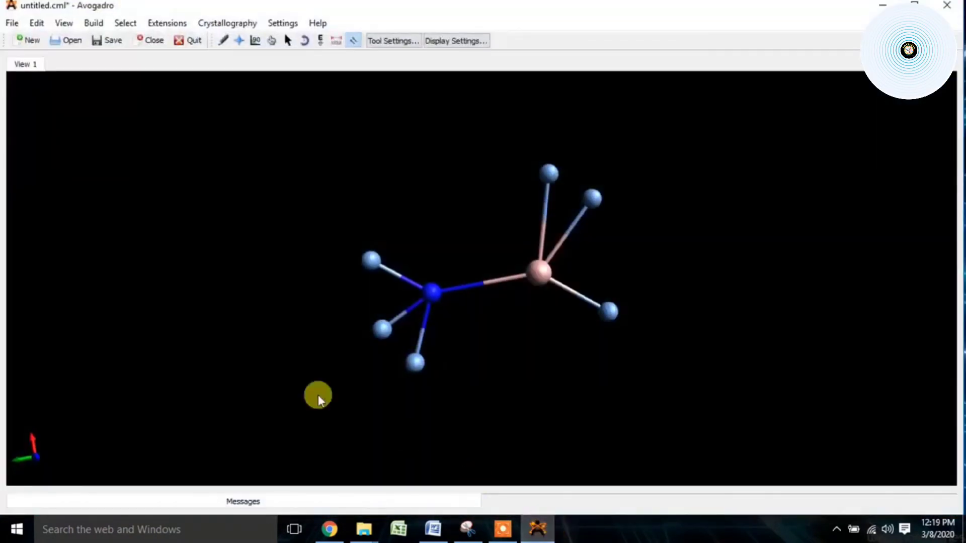
click(12, 23)
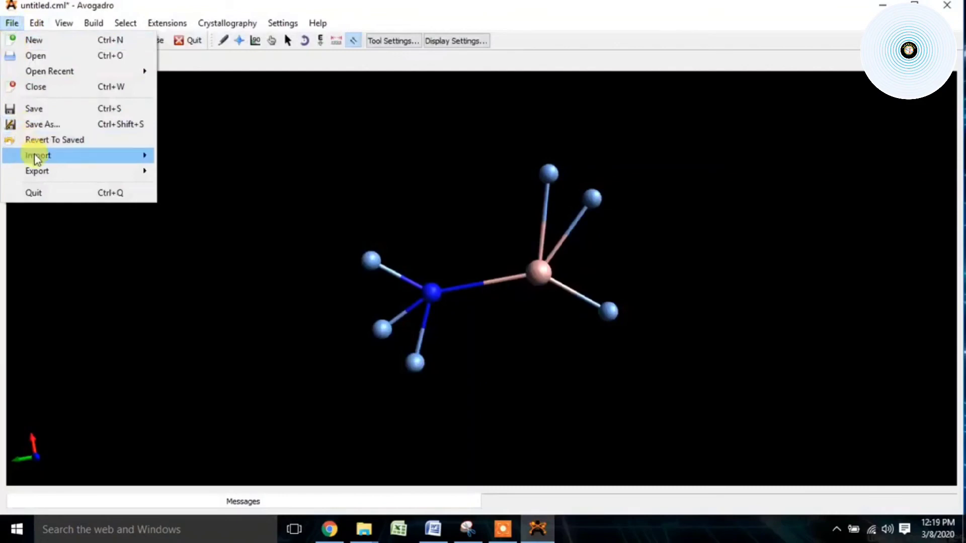
mouse_move(41, 171)
click(198, 173)
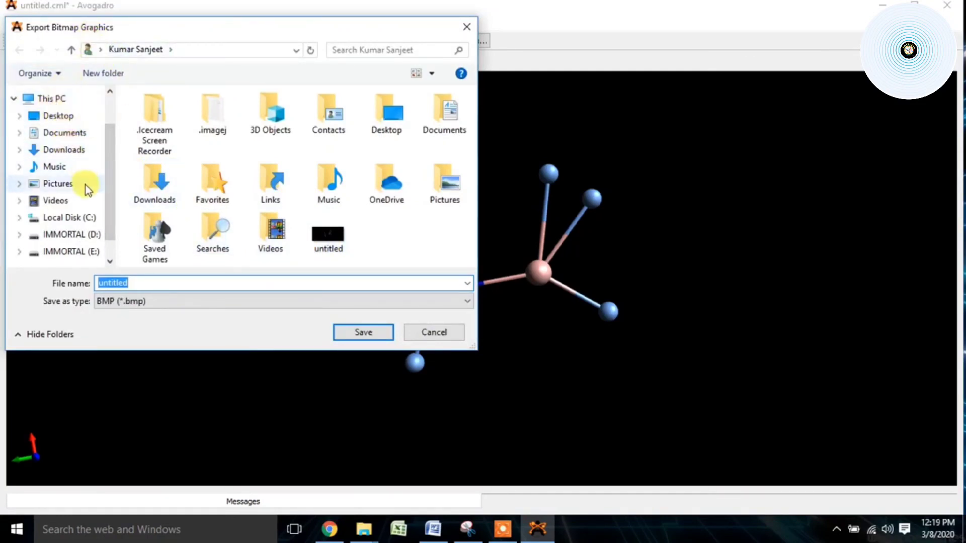
click(70, 121)
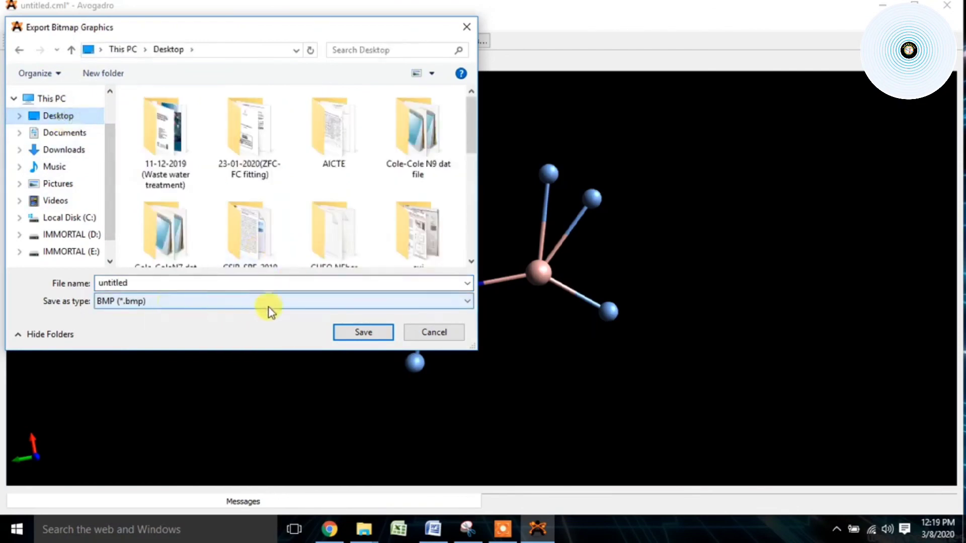
click(364, 332)
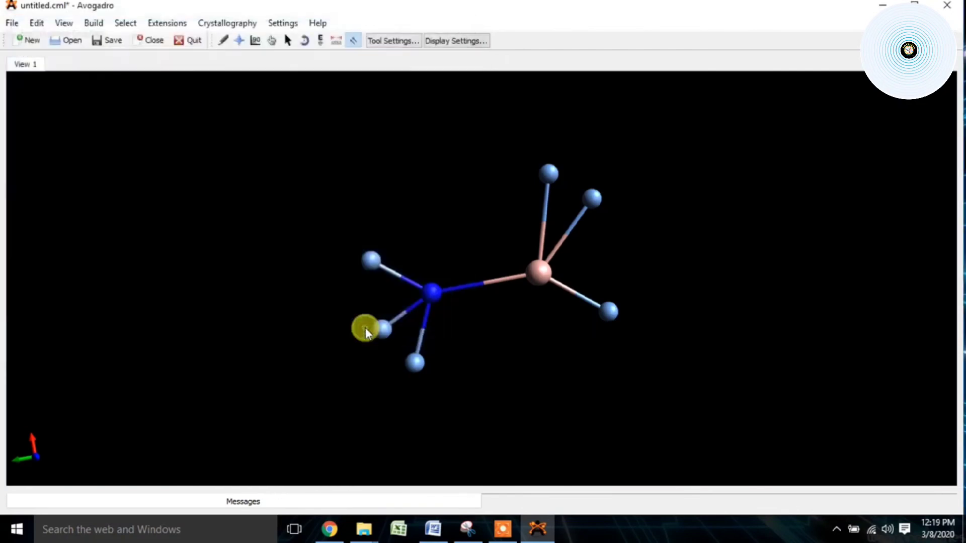
Step: Refresh the desktop, open the exported untitled image in Photos and inspect the molecule up close
click(879, 5)
right_click(638, 125)
click(671, 168)
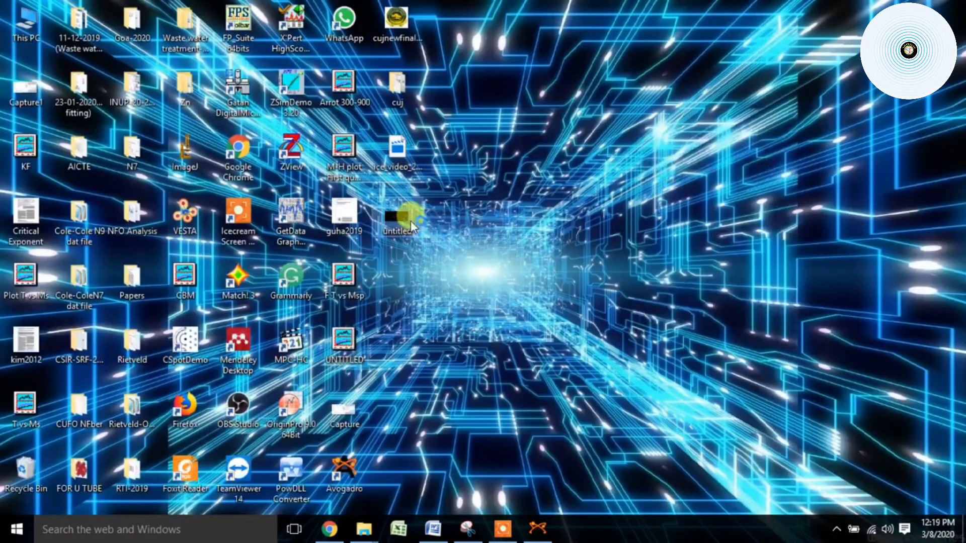
double_click(410, 222)
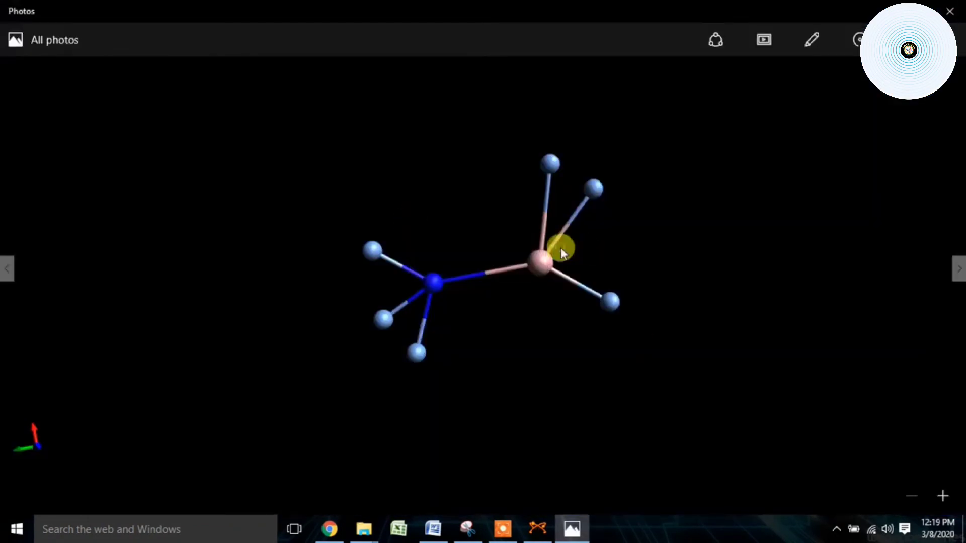
scroll(534, 267, up, 2)
scroll(533, 263, down, 2)
scroll(533, 262, up, 3)
scroll(533, 262, down, 3)
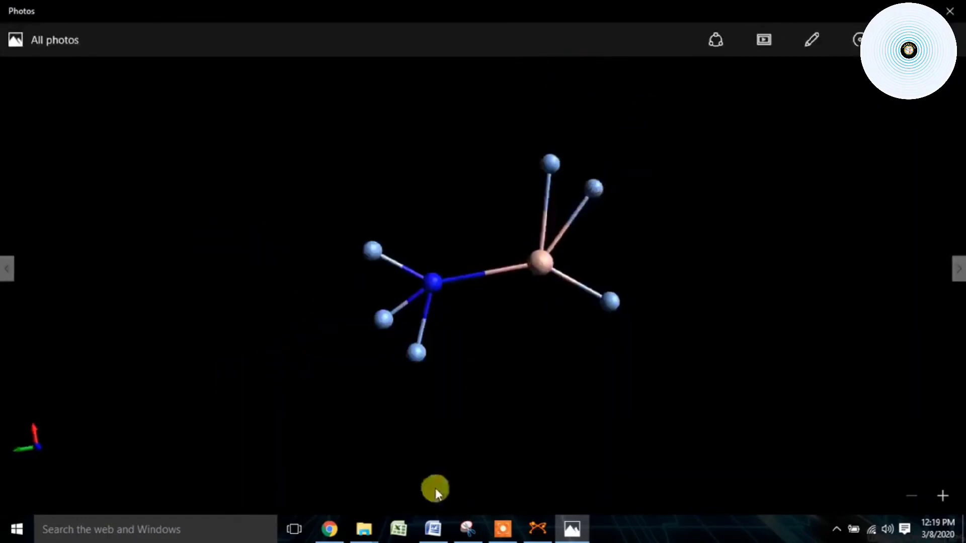
Step: Switch back to Avogadro and run briefly through the selection, auto-rotation, bond-centric, auto-optimization and measurement tools
click(537, 529)
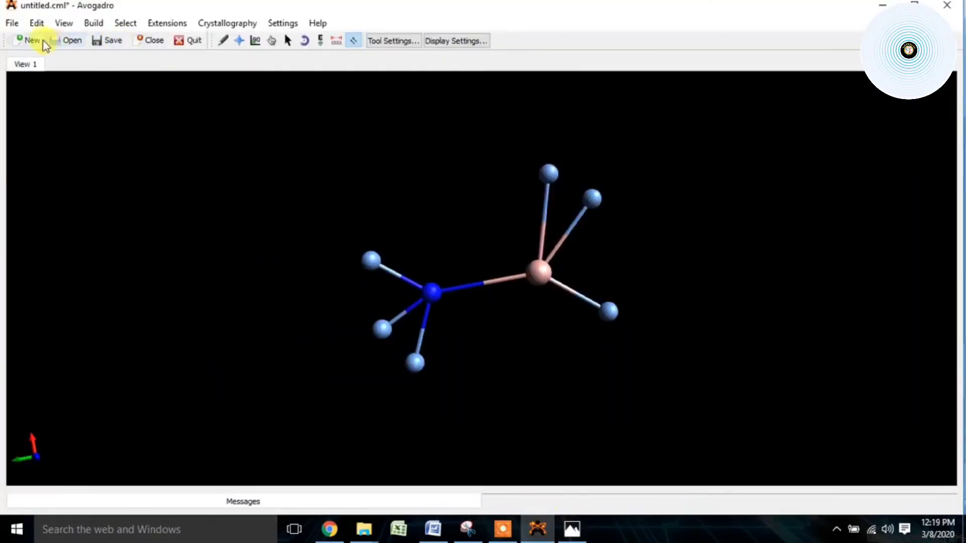
click(289, 43)
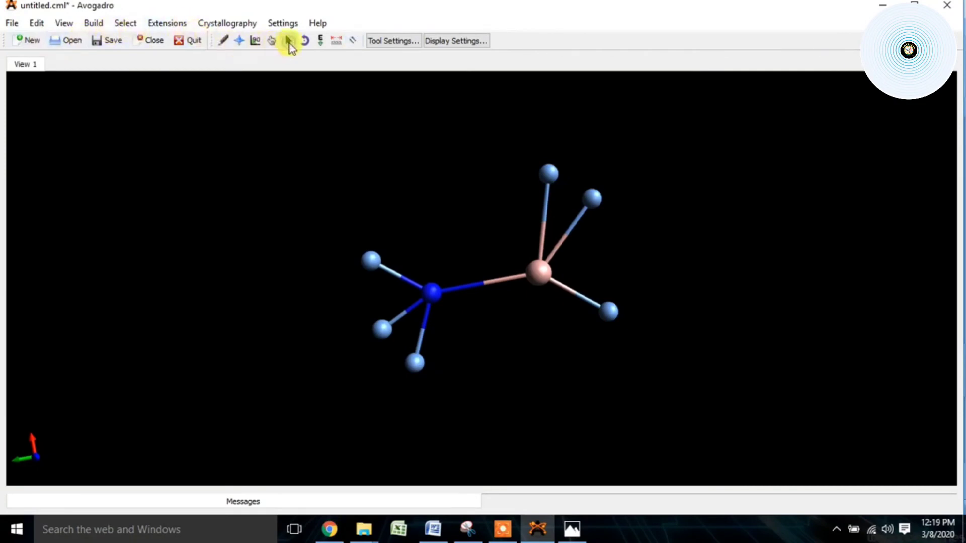
click(304, 41)
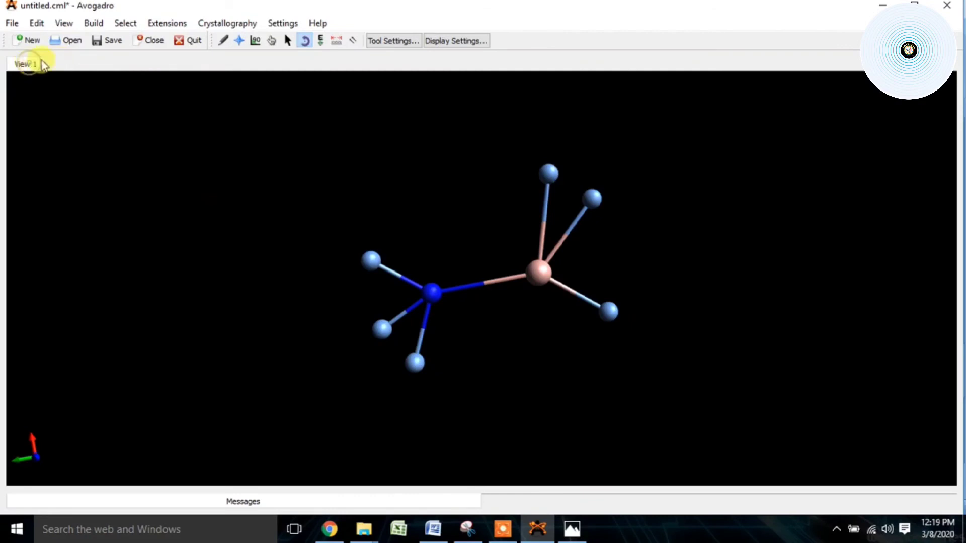
click(250, 42)
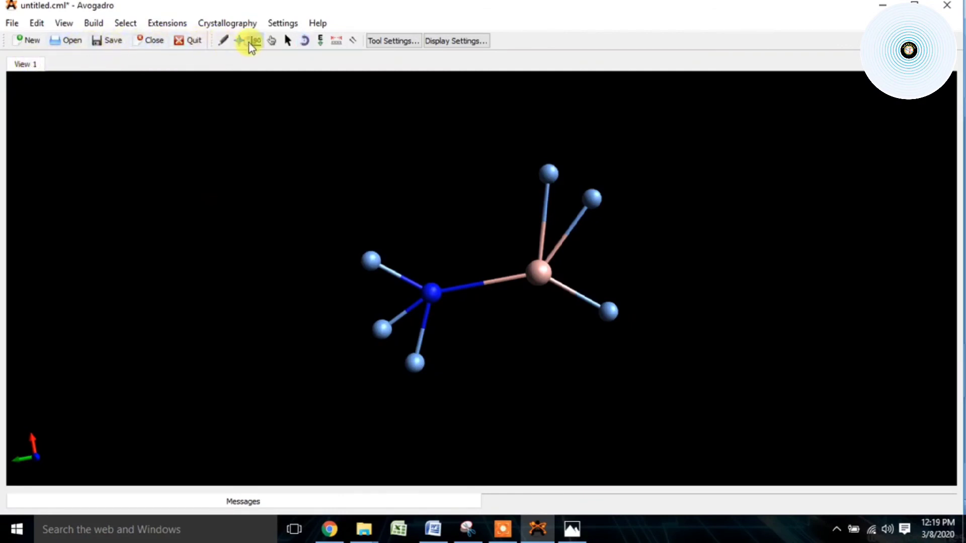
click(320, 43)
click(337, 43)
click(439, 300)
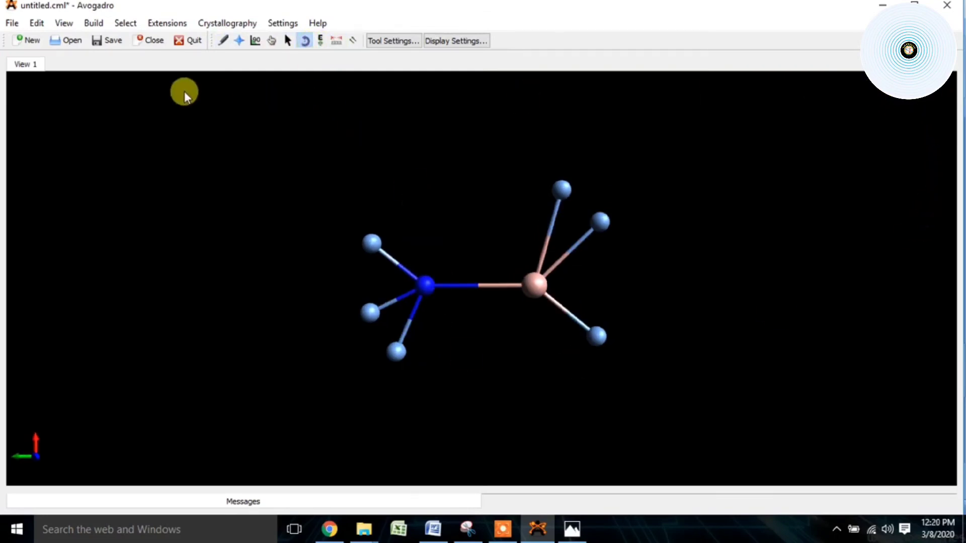
Step: Open a new blank molecule window and move it across the screen
click(30, 41)
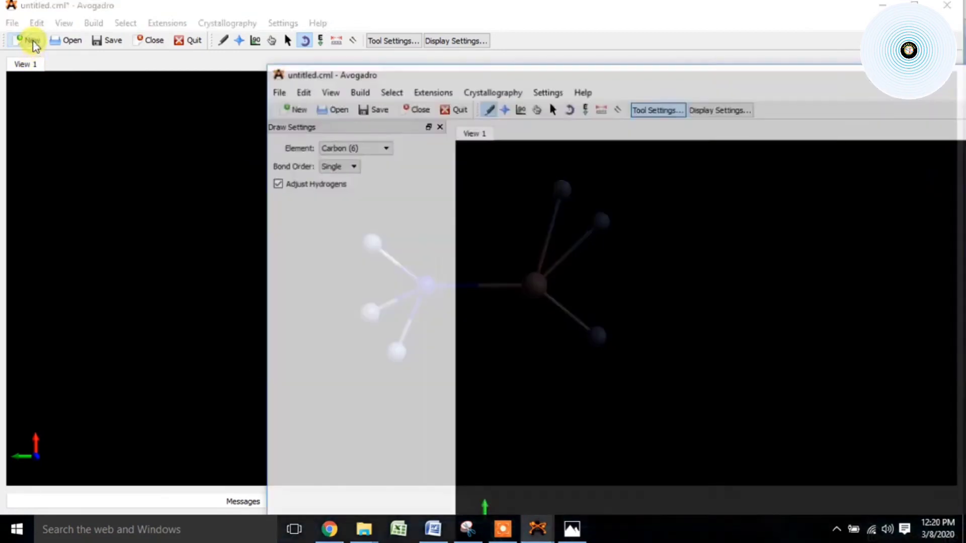
drag(814, 77, 364, 86)
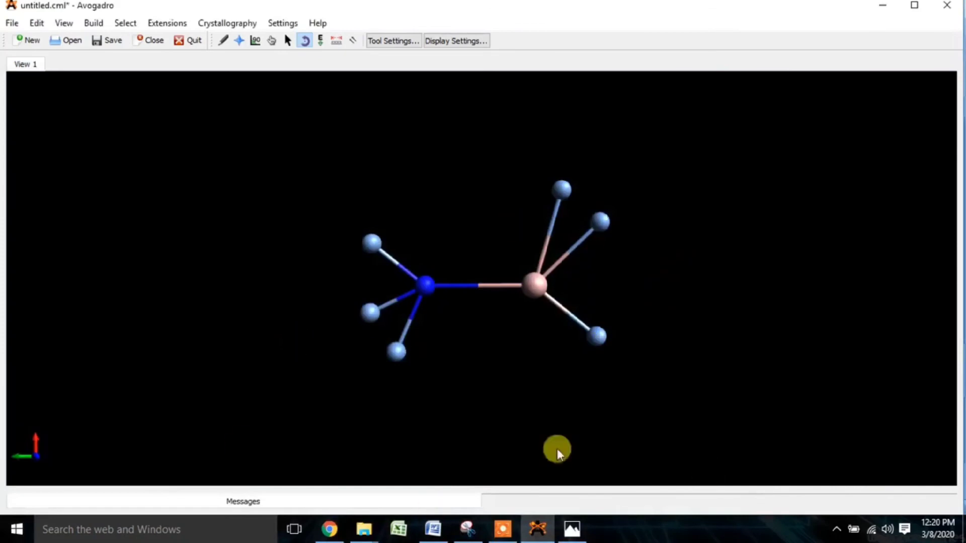
click(503, 529)
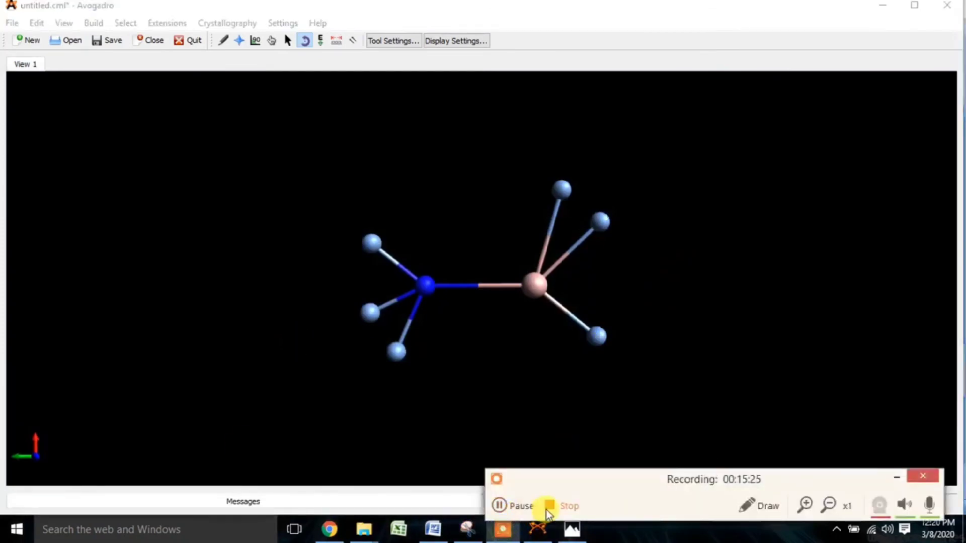